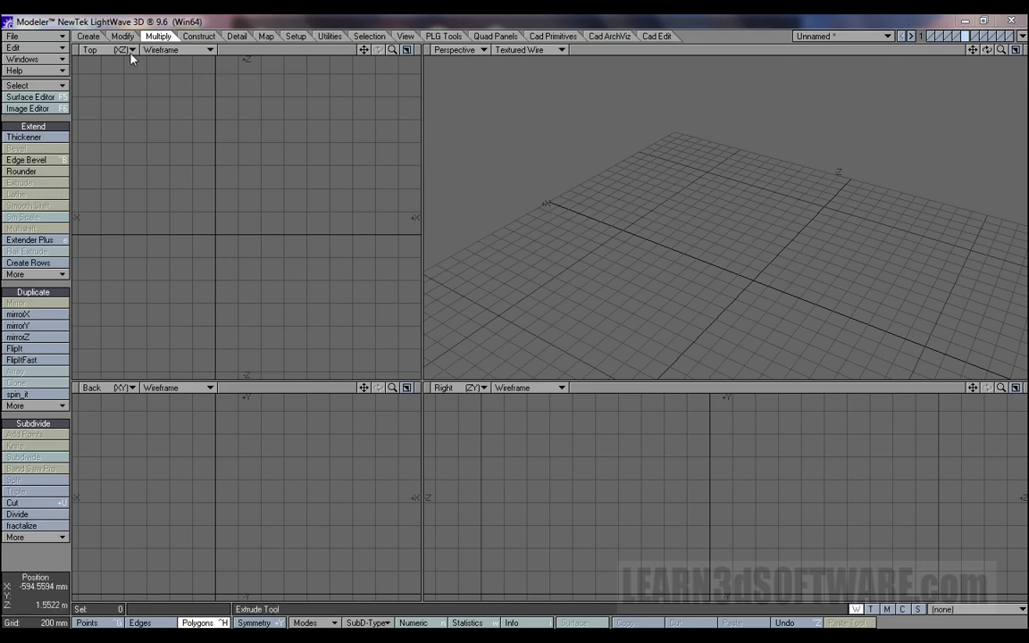
Step: Create a rectangular box primitive around the origin and move it down so its base rests on the ground plane
left_click(88, 35)
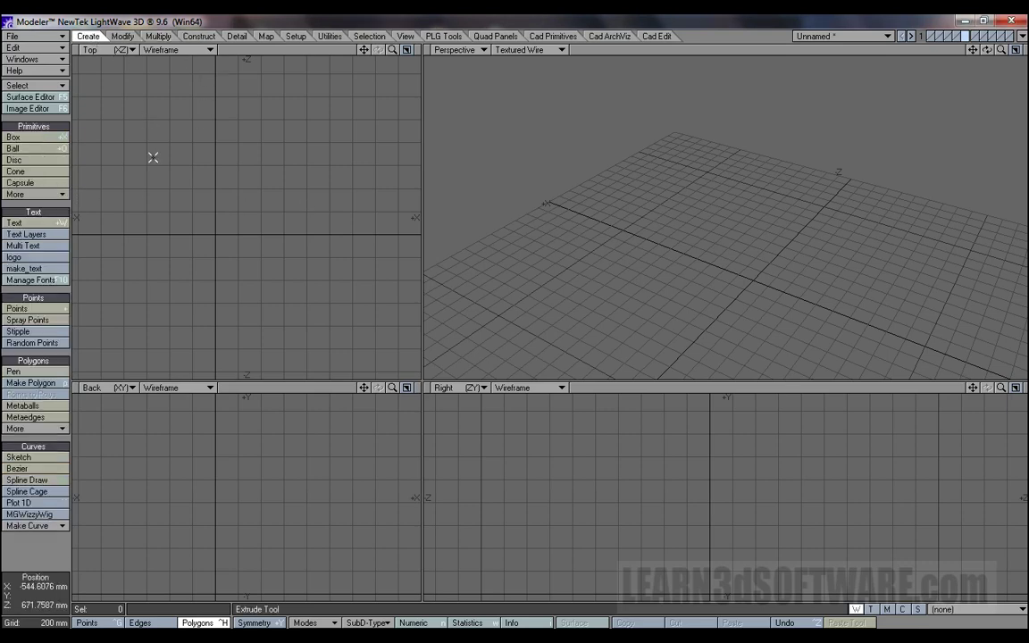
left_click(27, 138)
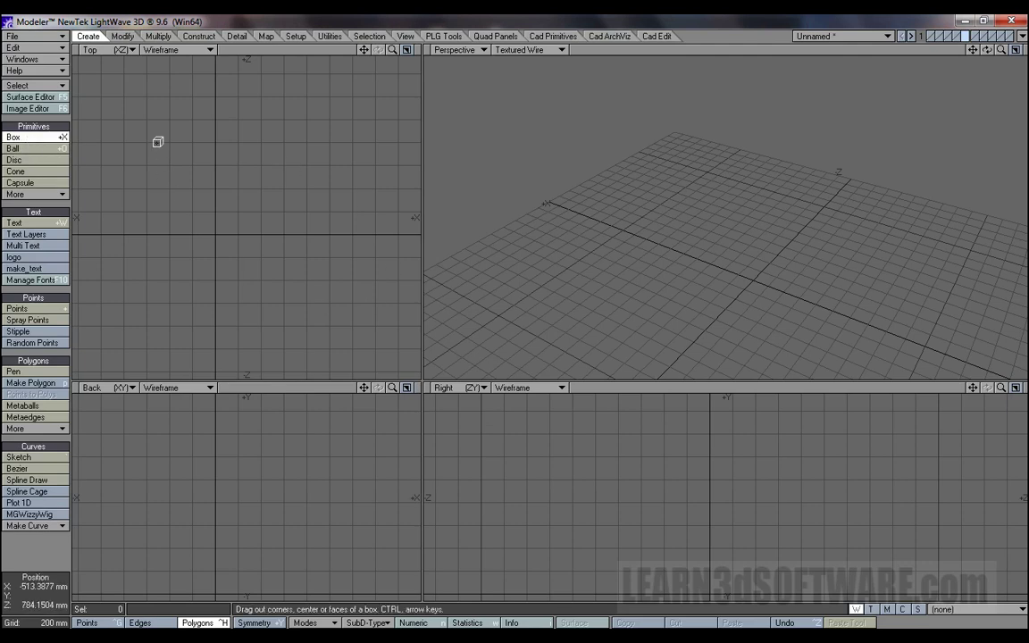
left_click_drag(157, 139, 301, 315)
left_click_drag(242, 415, 244, 417)
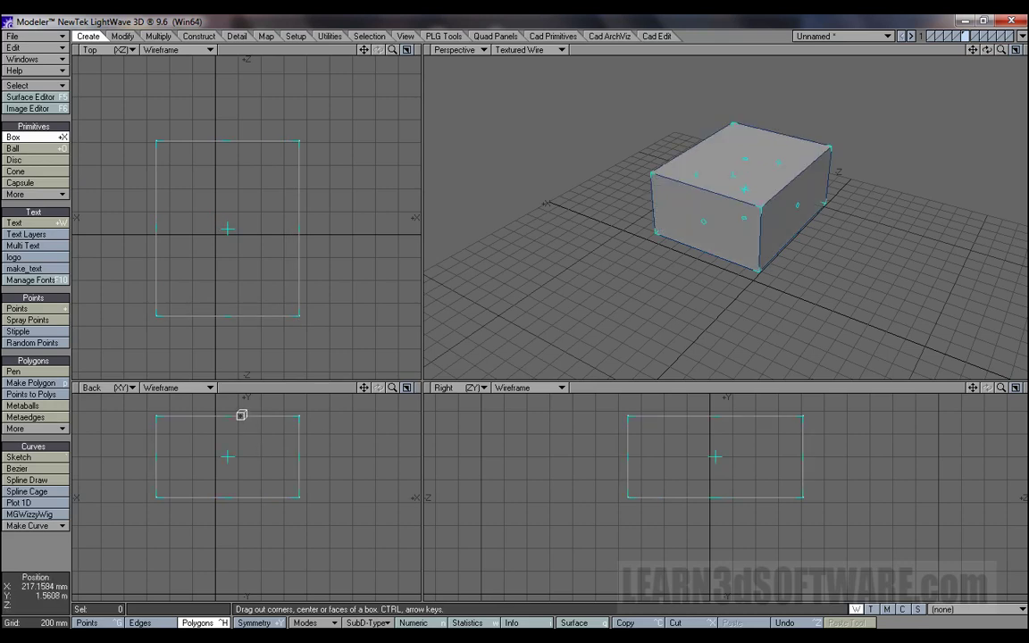
key("space")
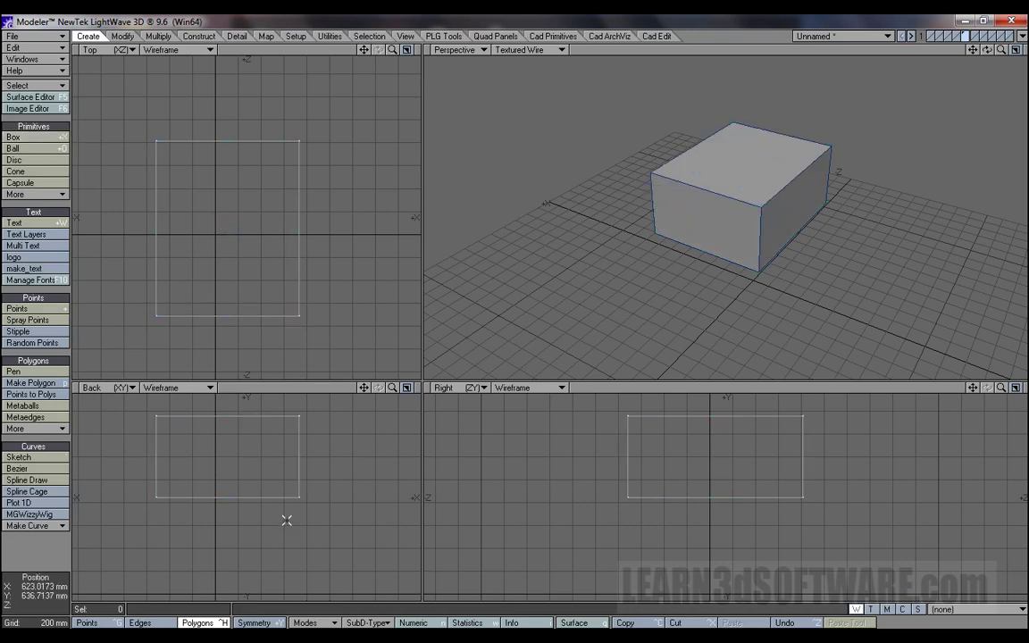
left_click_drag(259, 470, 250, 564)
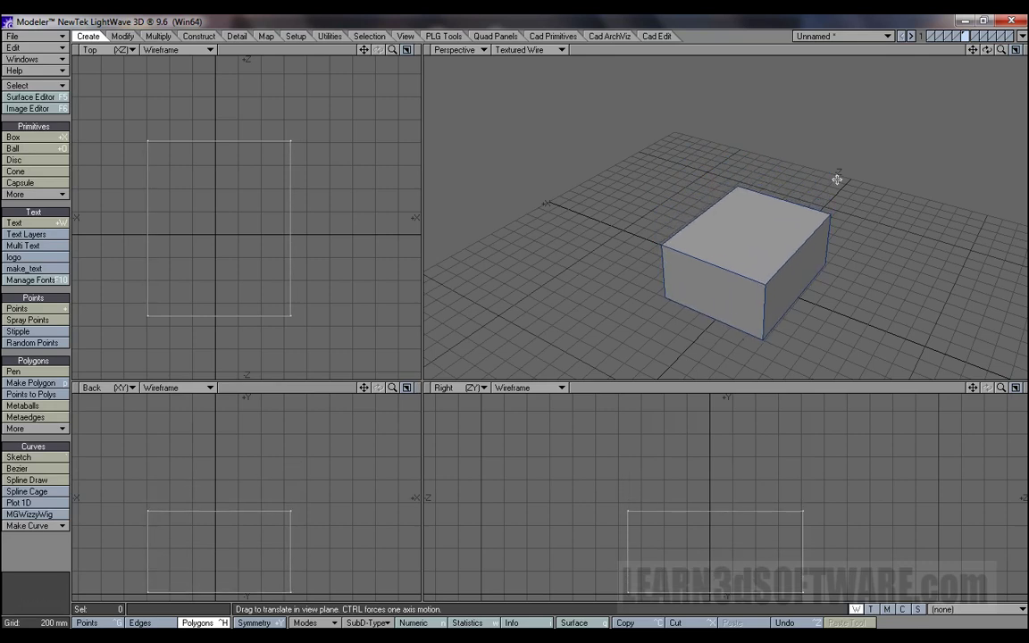
left_click_drag(987, 52, 938, 7)
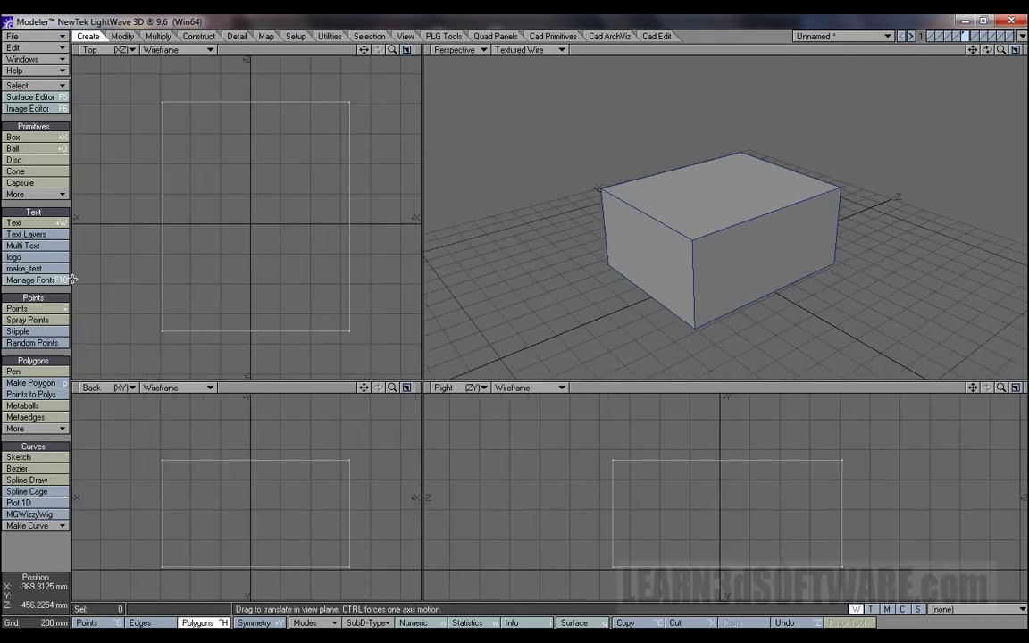
Step: Select the box's top polygon and extrude it about 796 mm upward
left_click(158, 37)
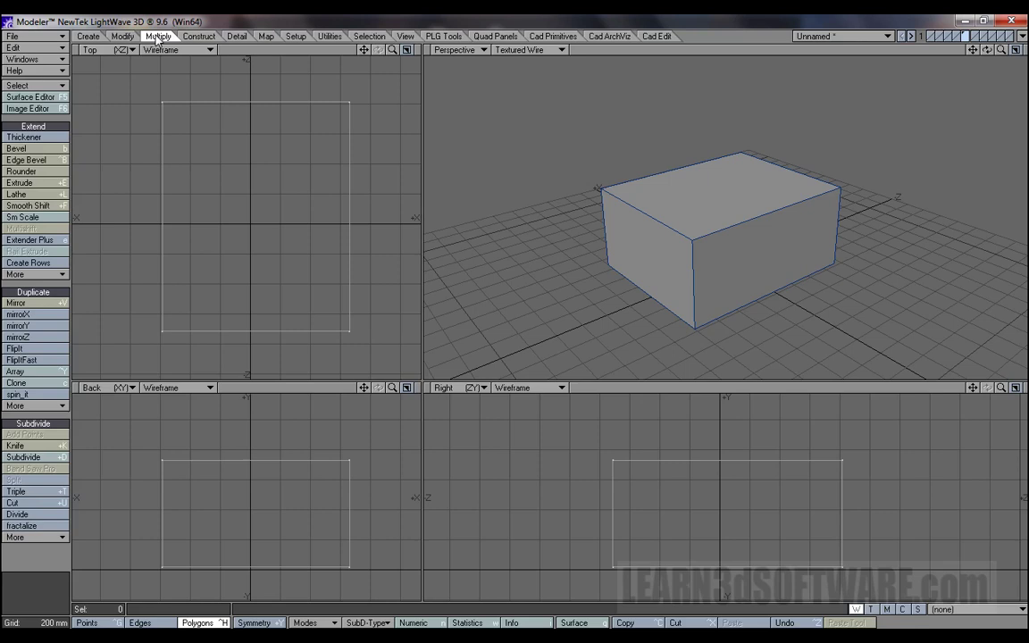
left_click(39, 184)
left_click(35, 182)
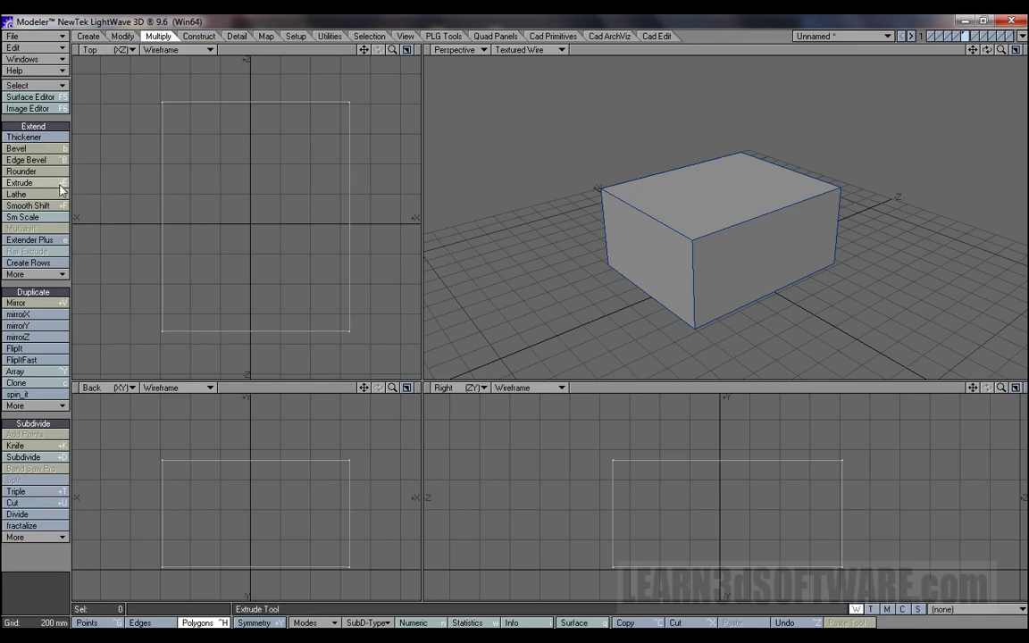
left_click(739, 188)
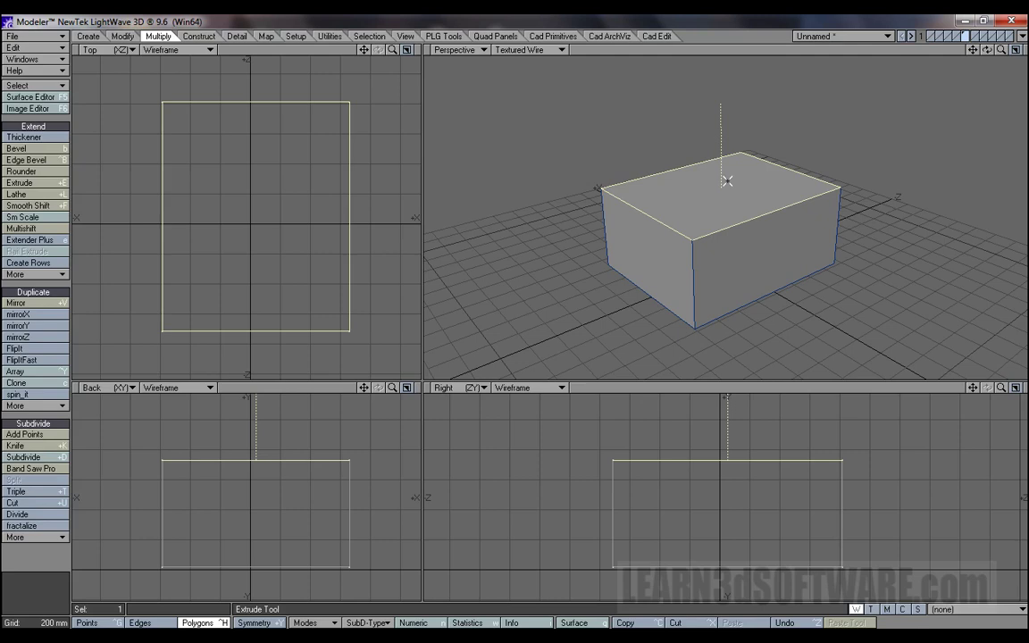
left_click(34, 184)
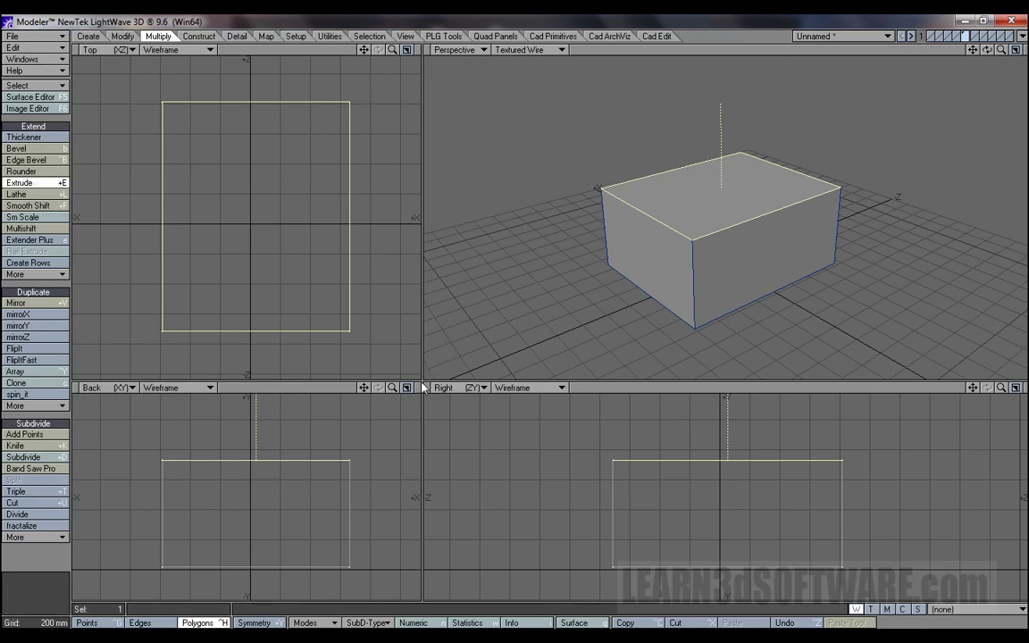
left_click_drag(429, 386, 523, 320)
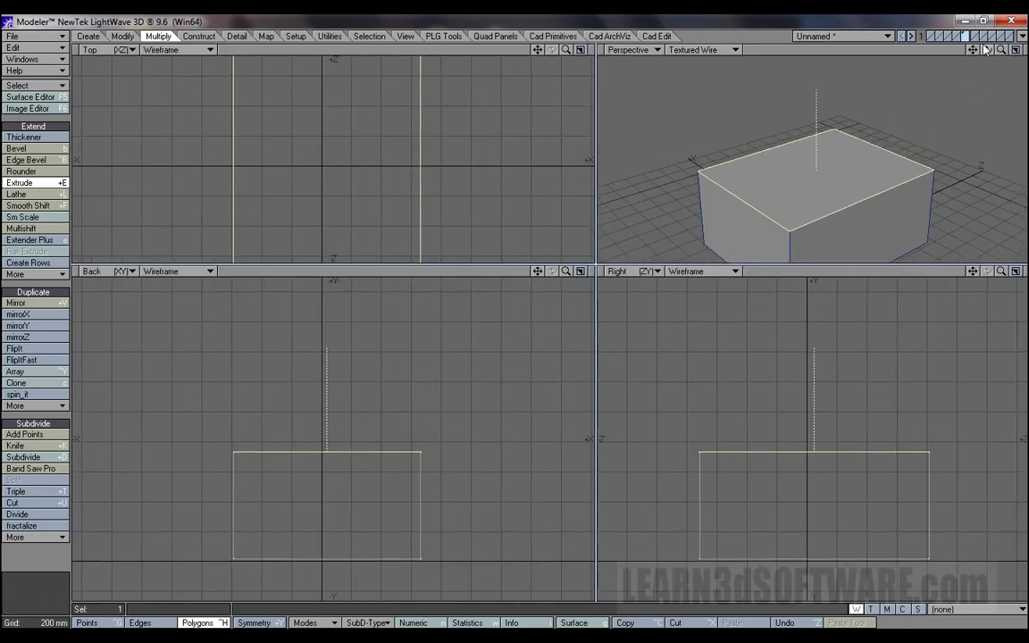
left_click_drag(987, 49, 872, 103)
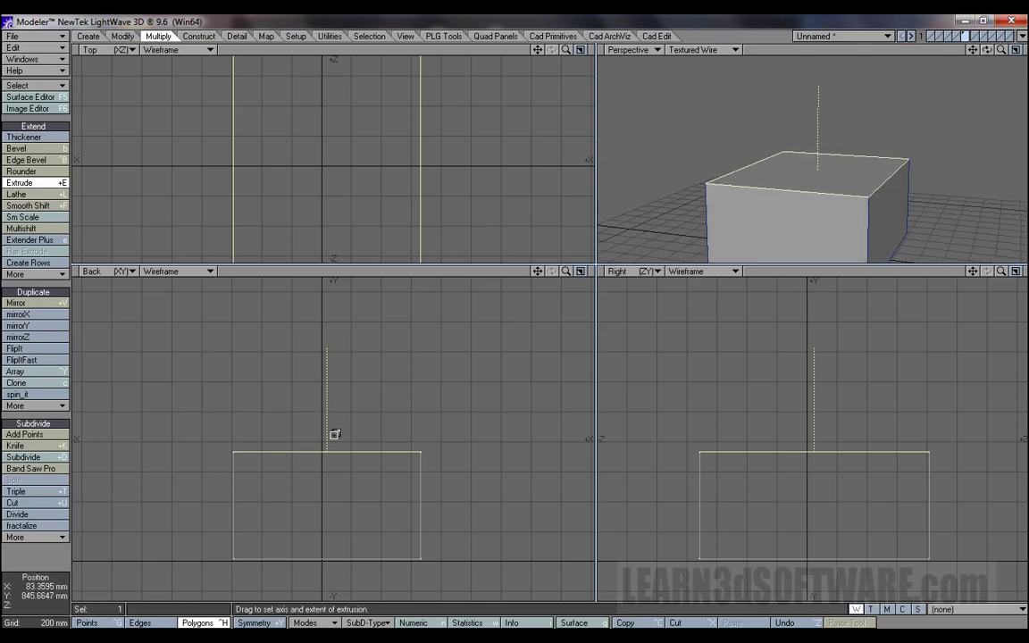
left_click_drag(335, 434, 333, 315)
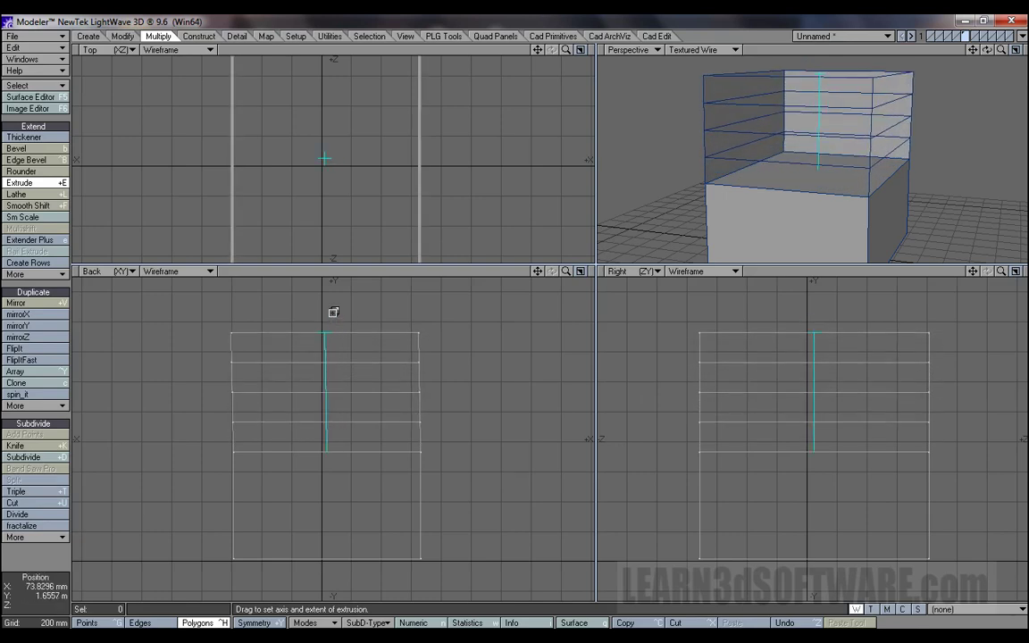
Step: Set the extrusion's number of sides to 1 and finish the extrusion
key("n")
left_click_drag(332, 81, 578, 258)
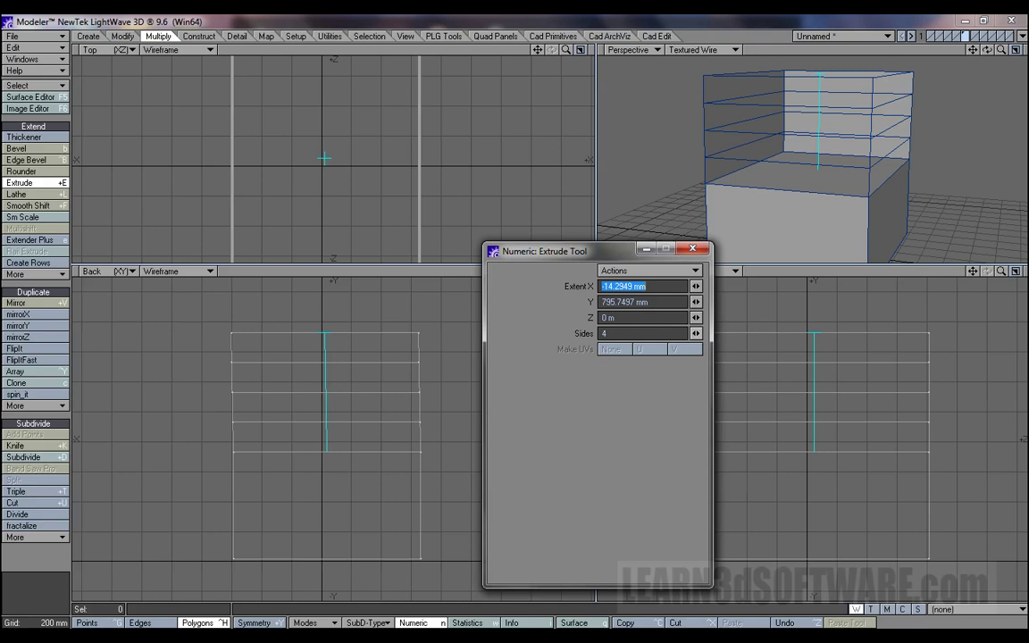
left_click_drag(696, 333, 685, 333)
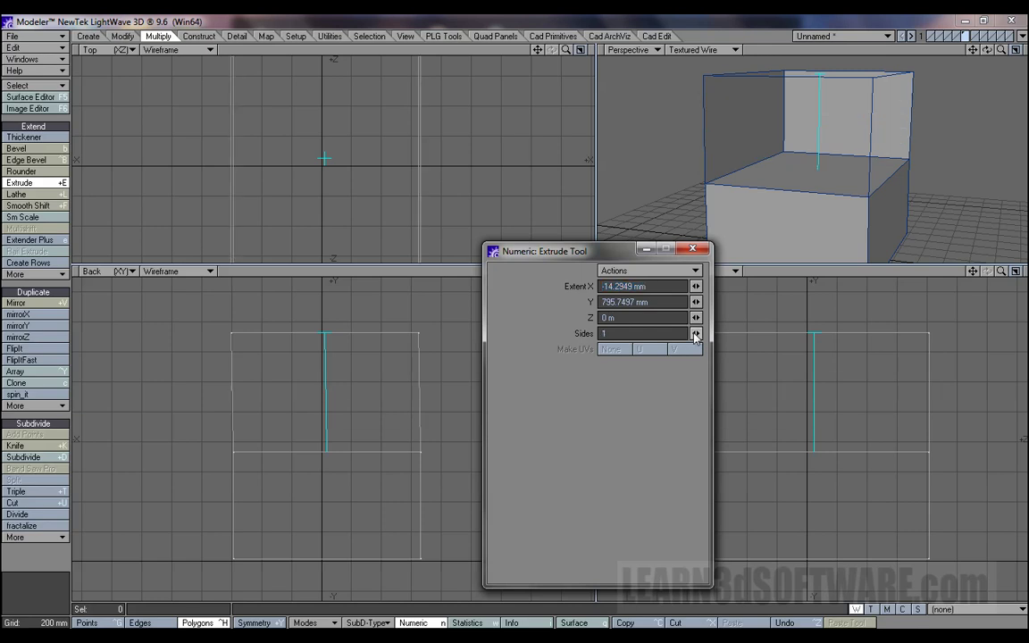
key("n")
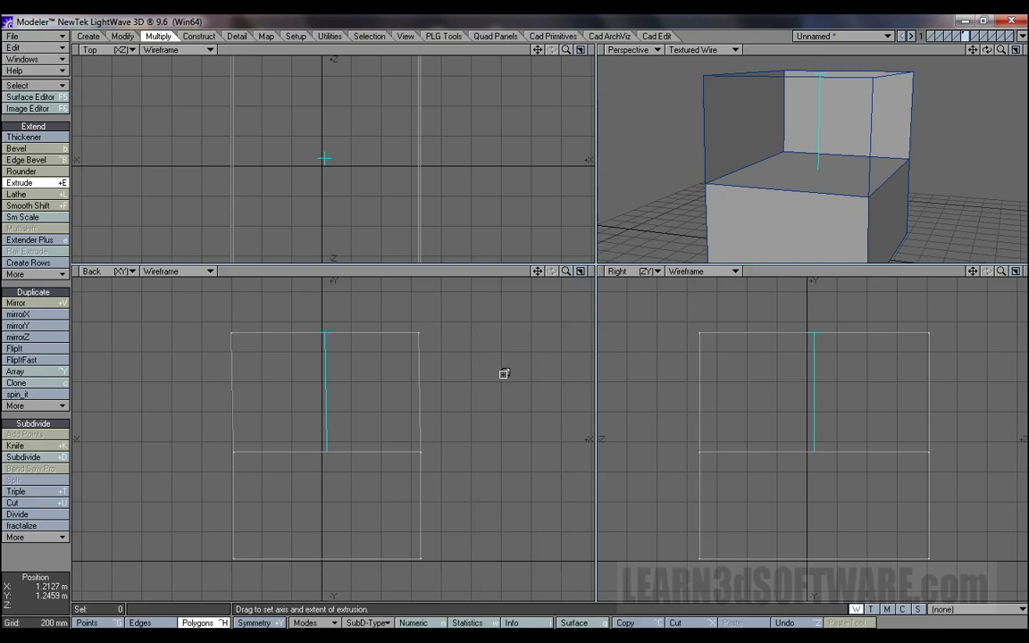
key("space")
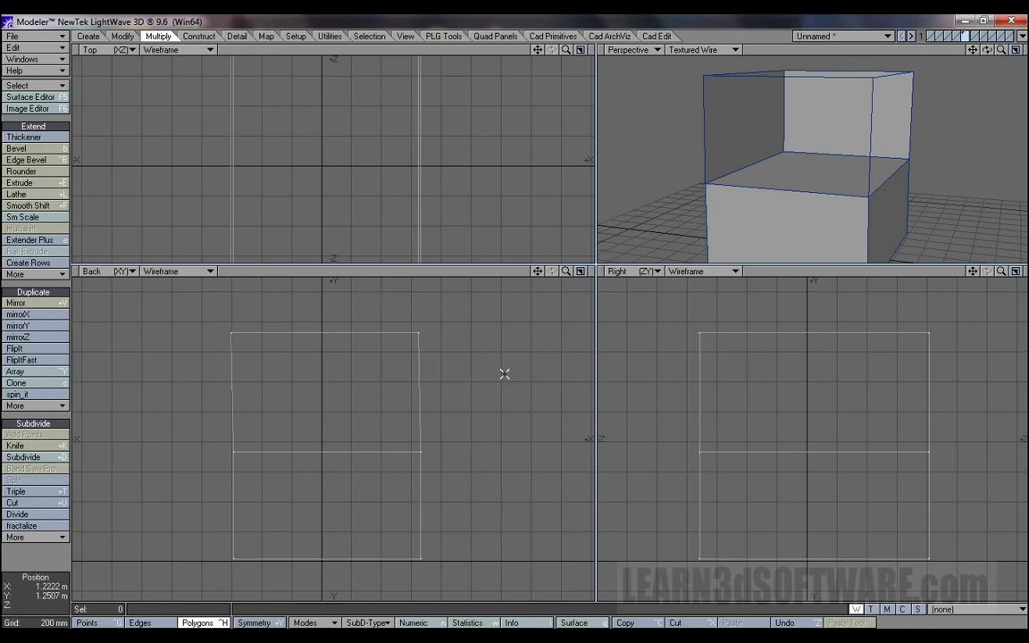
Step: Undo the extrusion and extrude the box's top polygon straight up again, checking the raised walls from several angles
key("u")
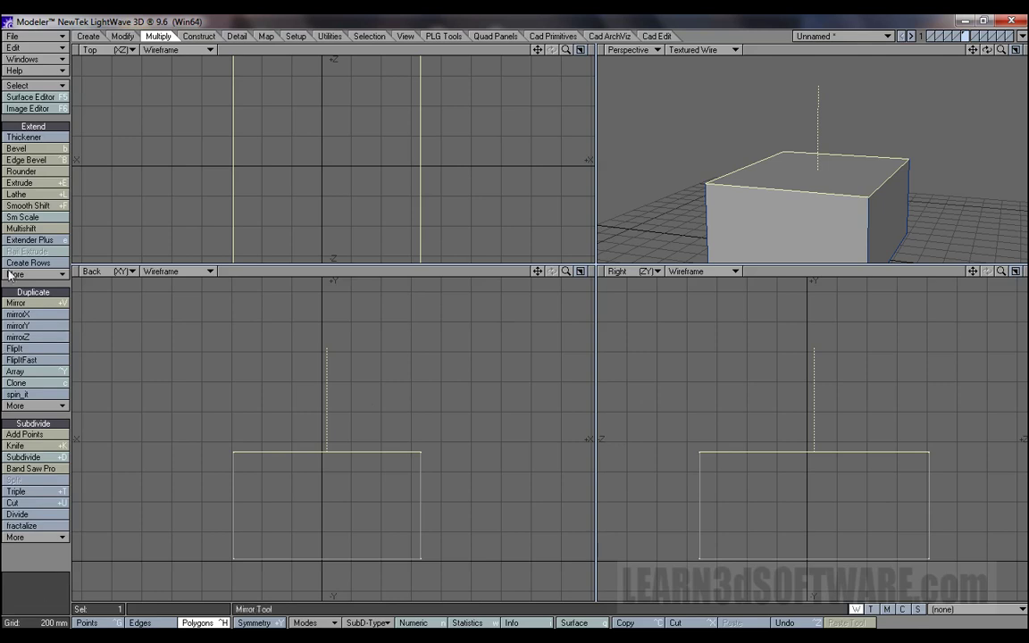
left_click(20, 182)
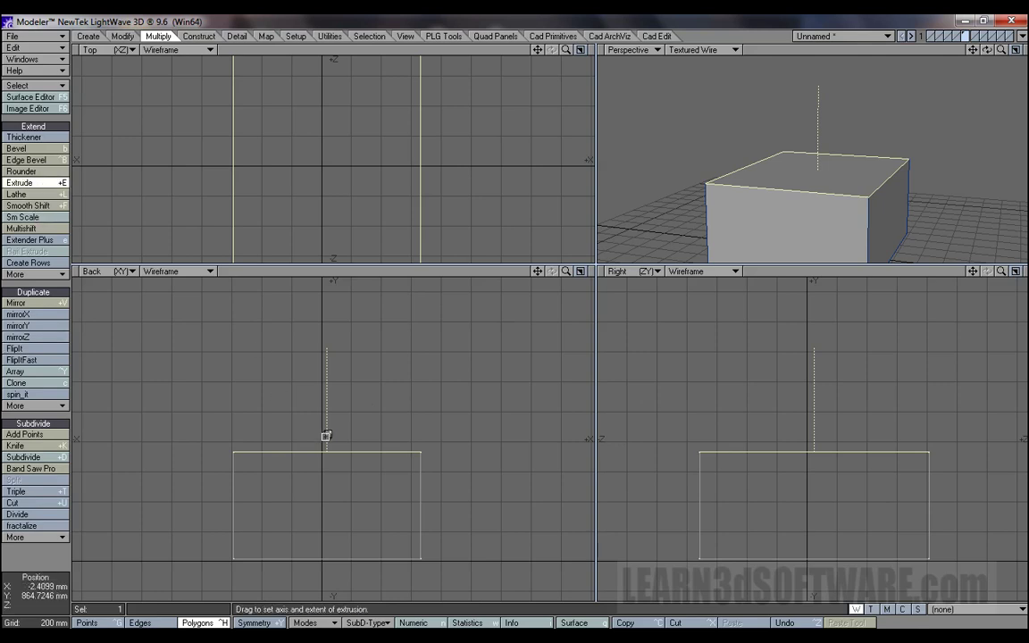
left_click_drag(326, 437, 325, 336)
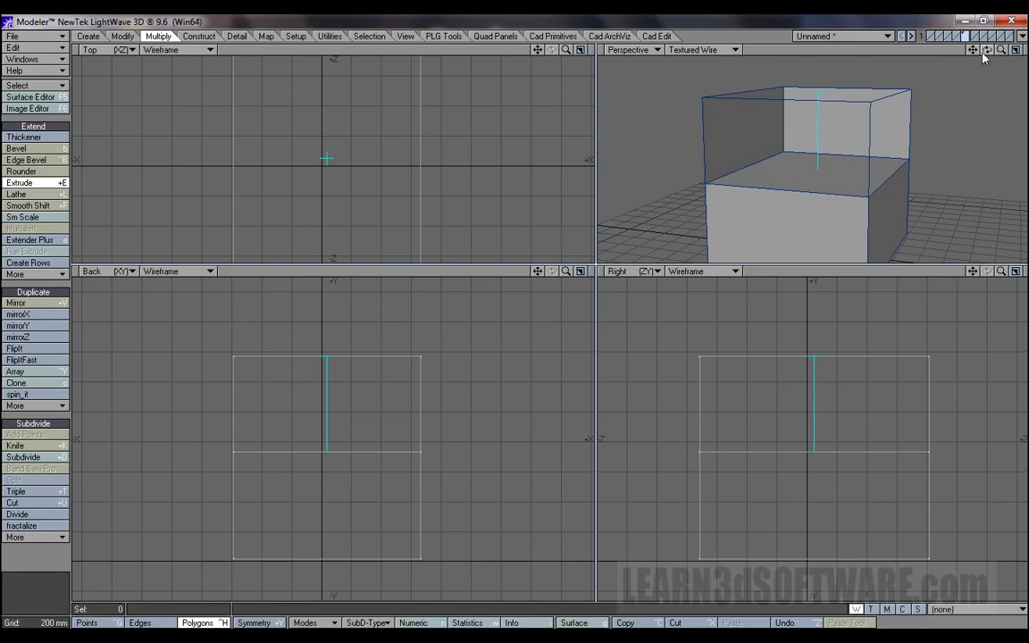
mouse_move(987, 50)
left_mouse_down()
mouse_move(965, 97)
mouse_move(939, 52)
mouse_move(988, 79)
mouse_move(994, 50)
mouse_move(896, 60)
mouse_move(999, 69)
mouse_move(985, 52)
left_mouse_up()
left_click_drag(907, 59, 961, 55)
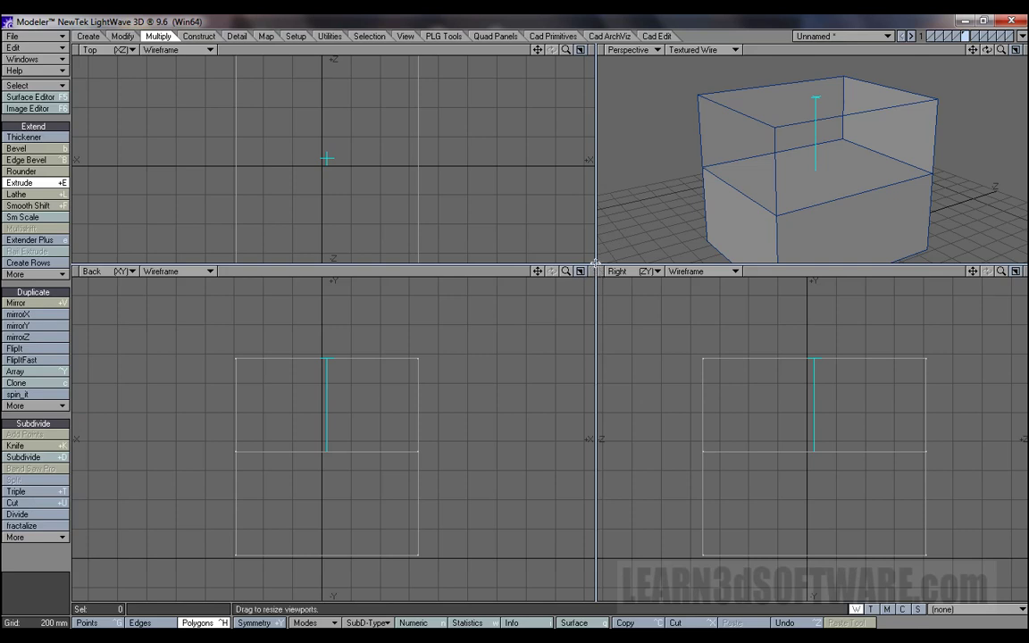
left_click_drag(595, 265, 573, 380)
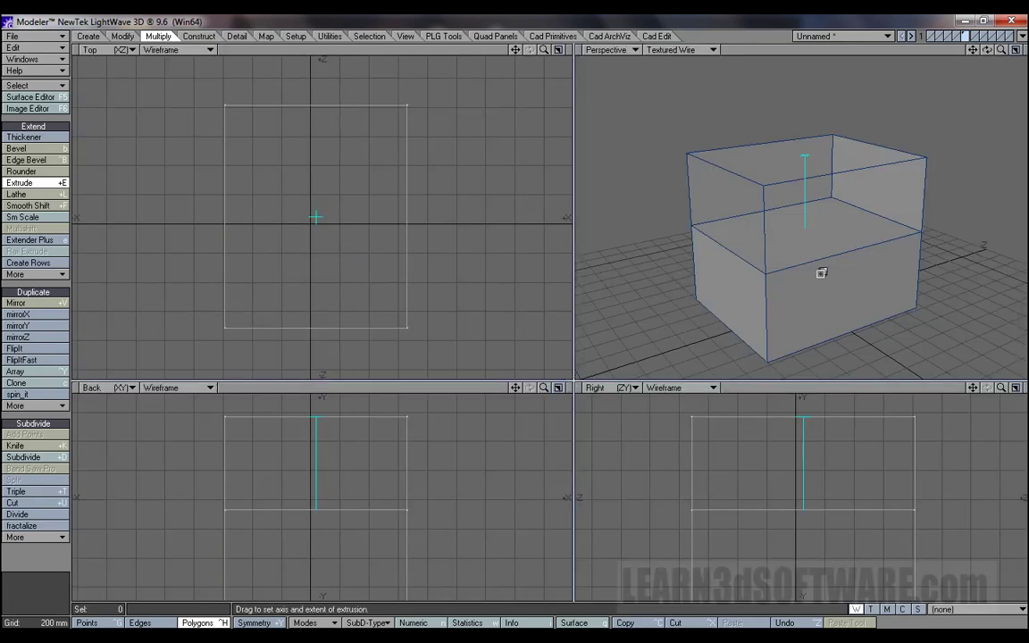
left_click_drag(988, 49, 889, 45)
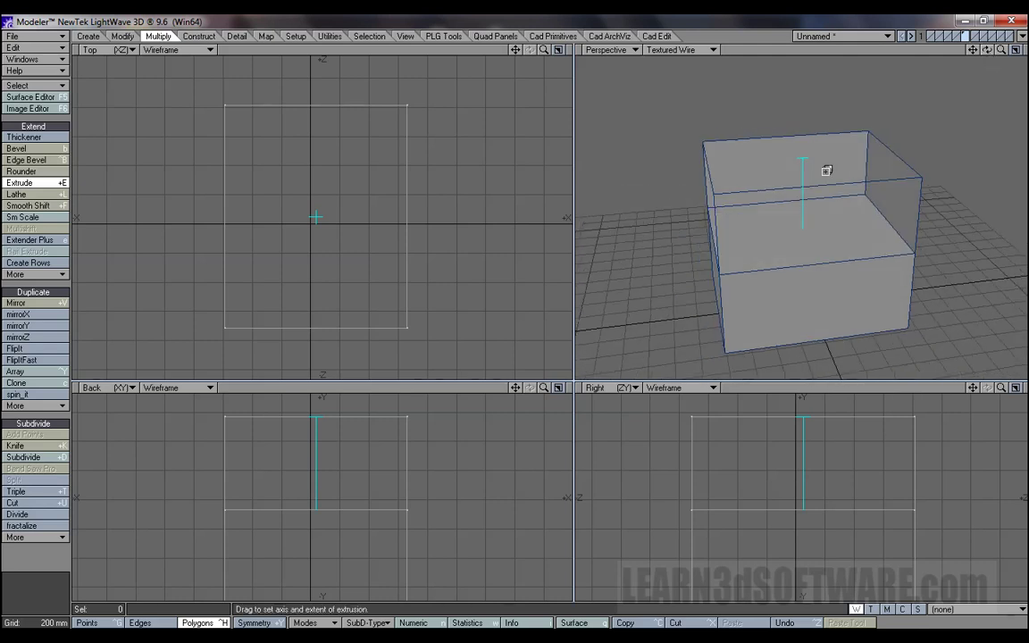
left_click(51, 184)
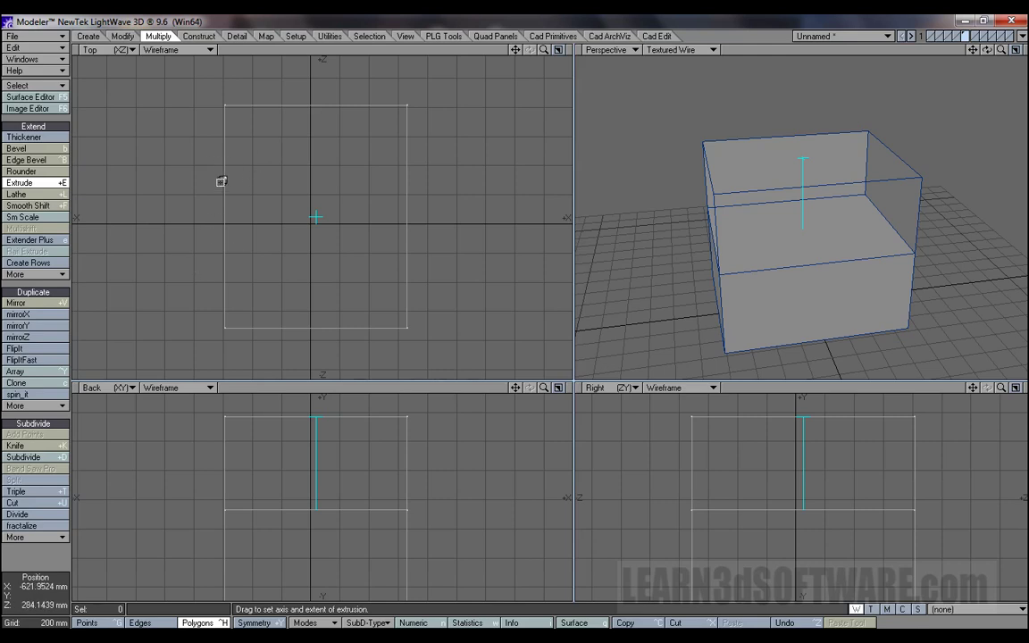
left_click(90, 37)
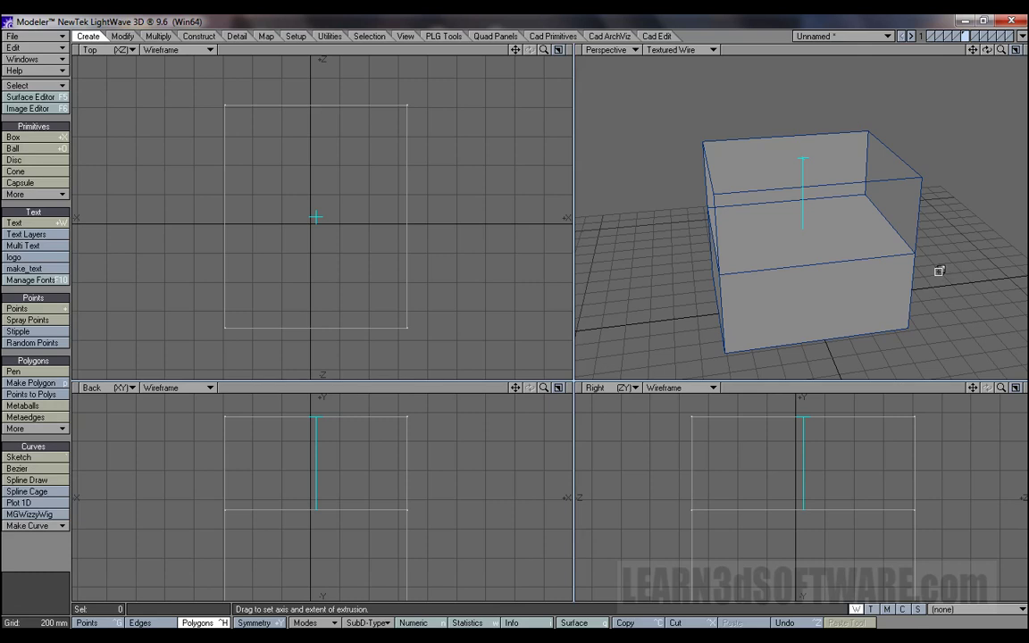
Step: Undo the straight extrusion and extrude the box's top polygon upward at a slant
key("u")
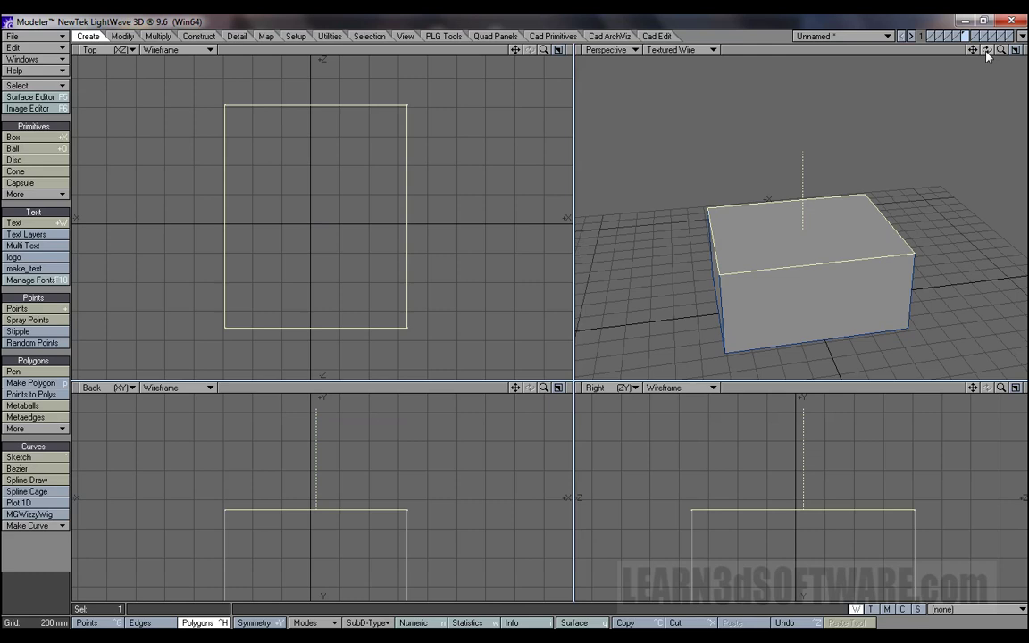
left_click_drag(981, 59, 821, 134)
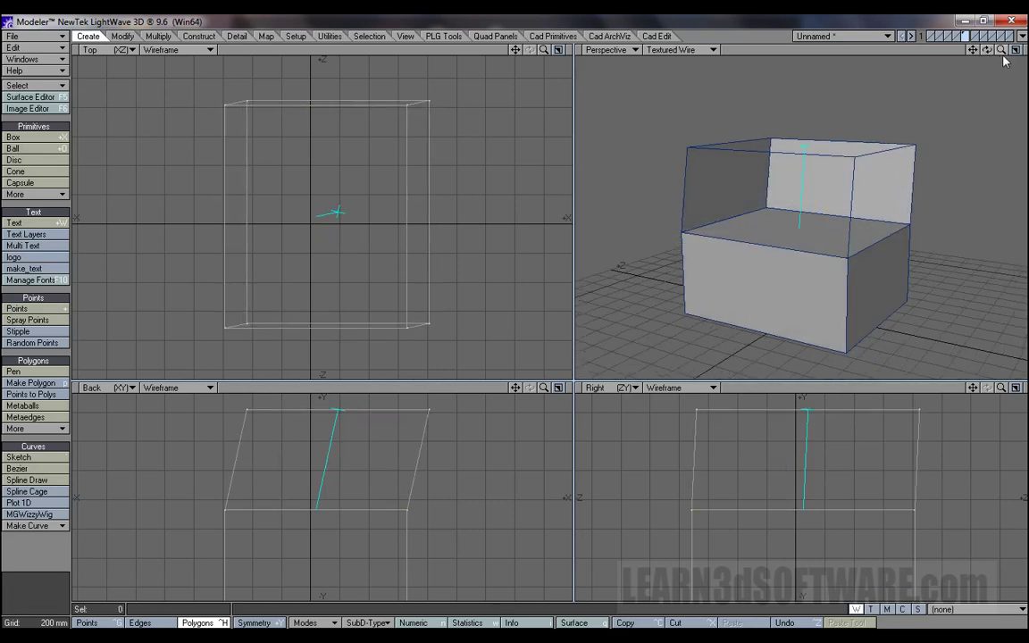
mouse_move(1002, 50)
left_mouse_down()
mouse_move(990, 70)
mouse_move(989, 57)
left_mouse_up()
key("space")
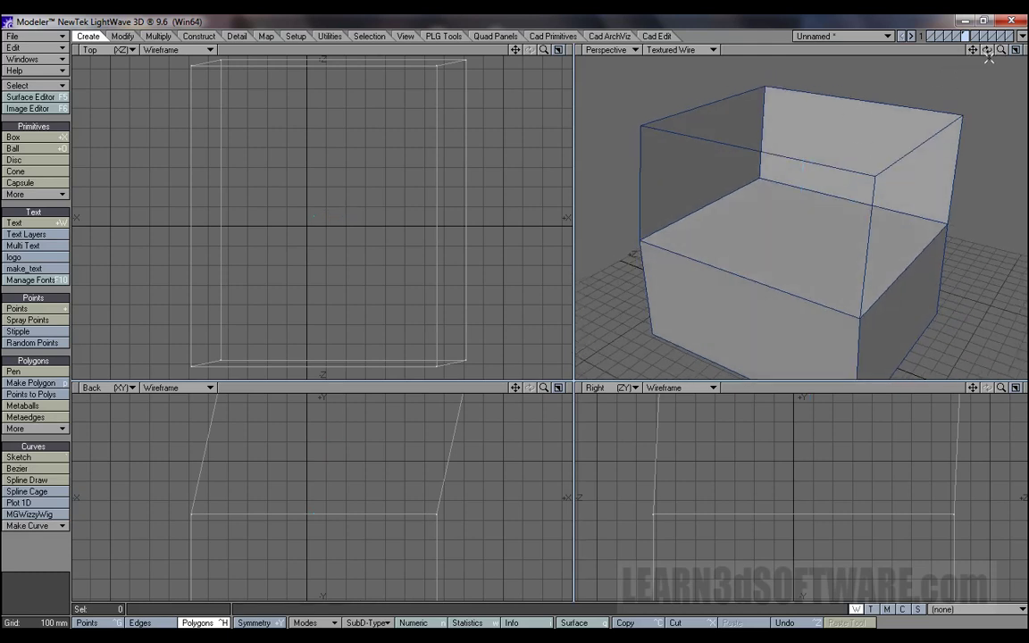
Step: Select the four slanted side polygons above the box and delete them
key("space")
key("space")
key("space")
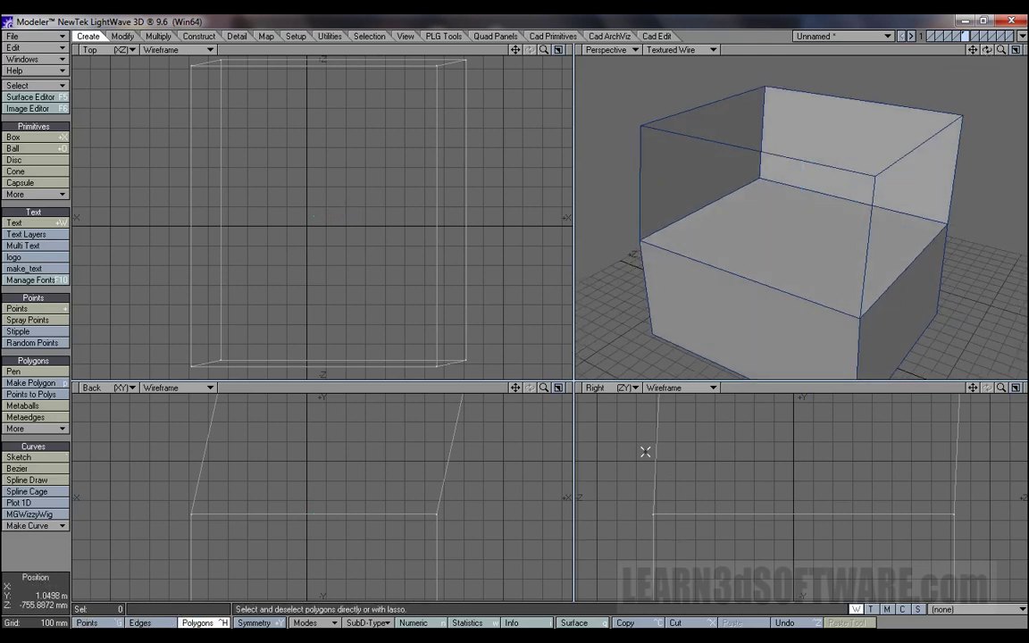
left_click_drag(651, 453, 1011, 433)
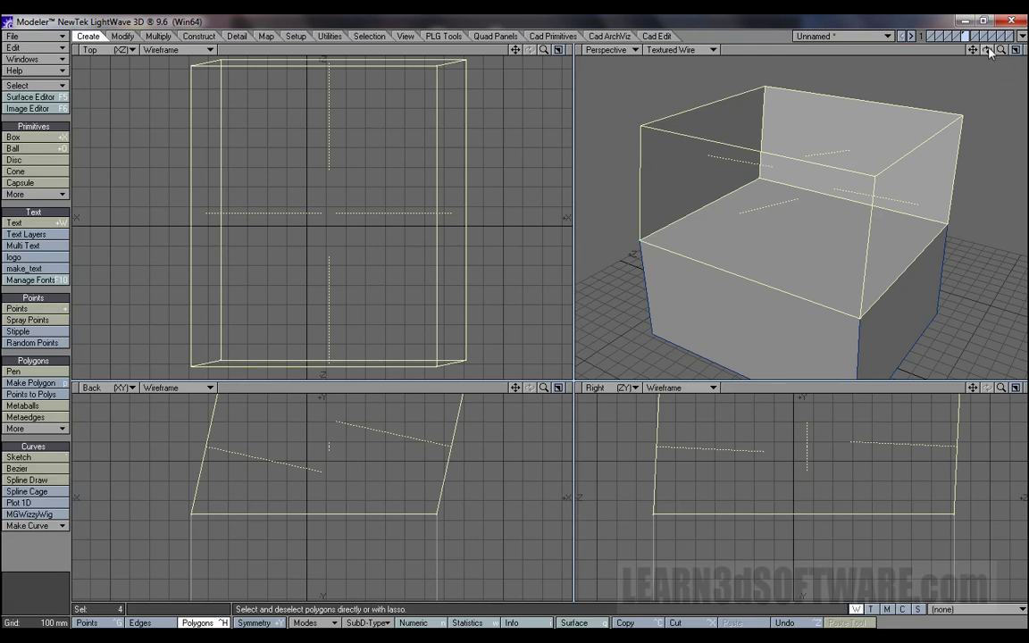
left_click_drag(989, 52, 808, 174)
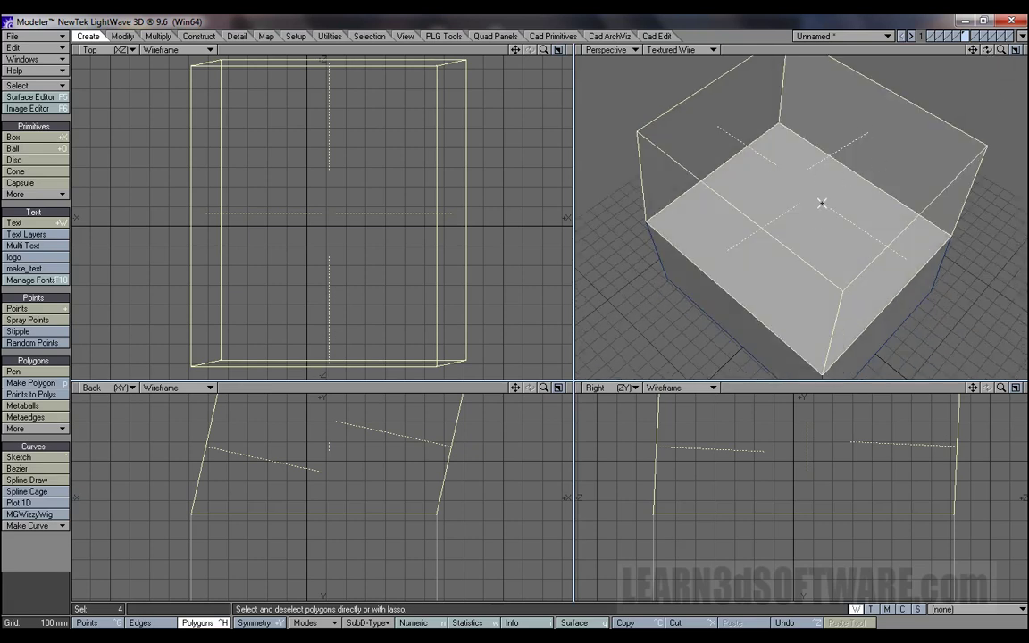
key("Delete")
Step: Select the box's top polygon and flip it so its normal points down into the box
left_click(806, 198)
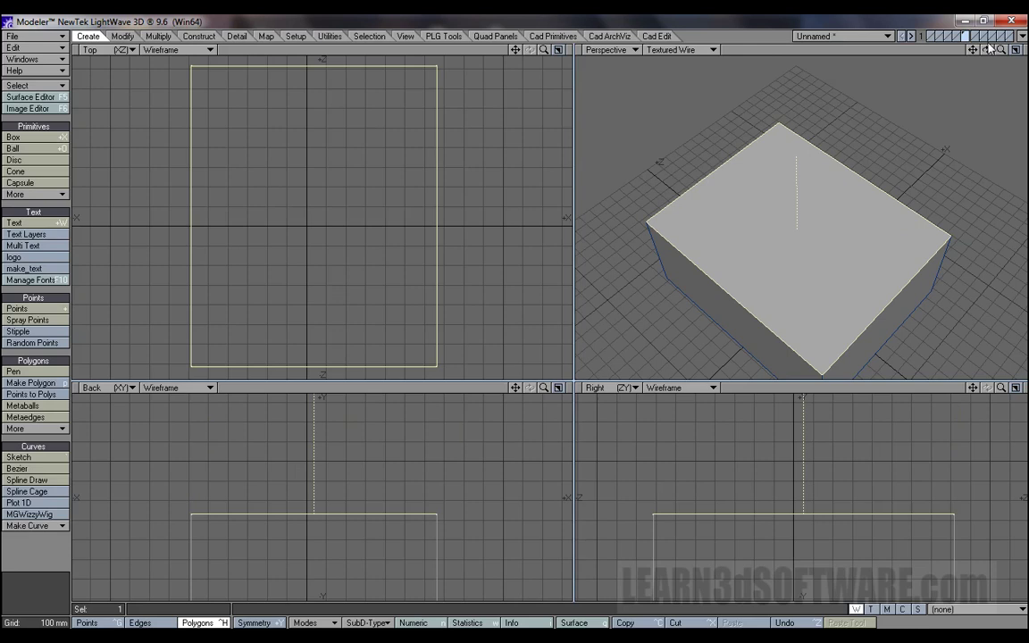
left_click_drag(989, 49, 833, 236)
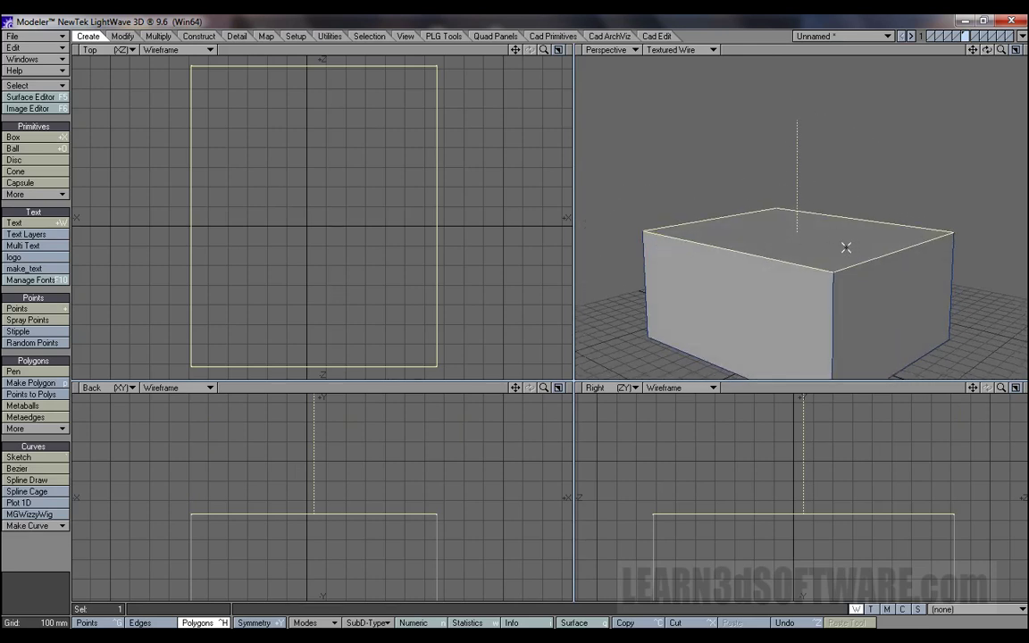
key("f")
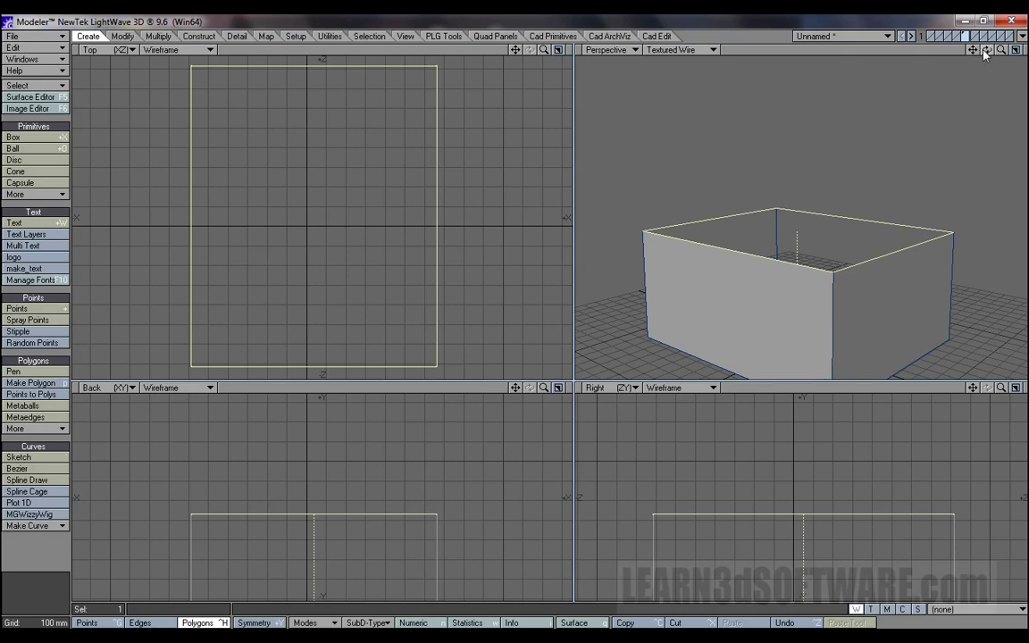
mouse_move(987, 51)
left_mouse_down()
mouse_move(990, 134)
mouse_move(1001, 51)
left_mouse_up()
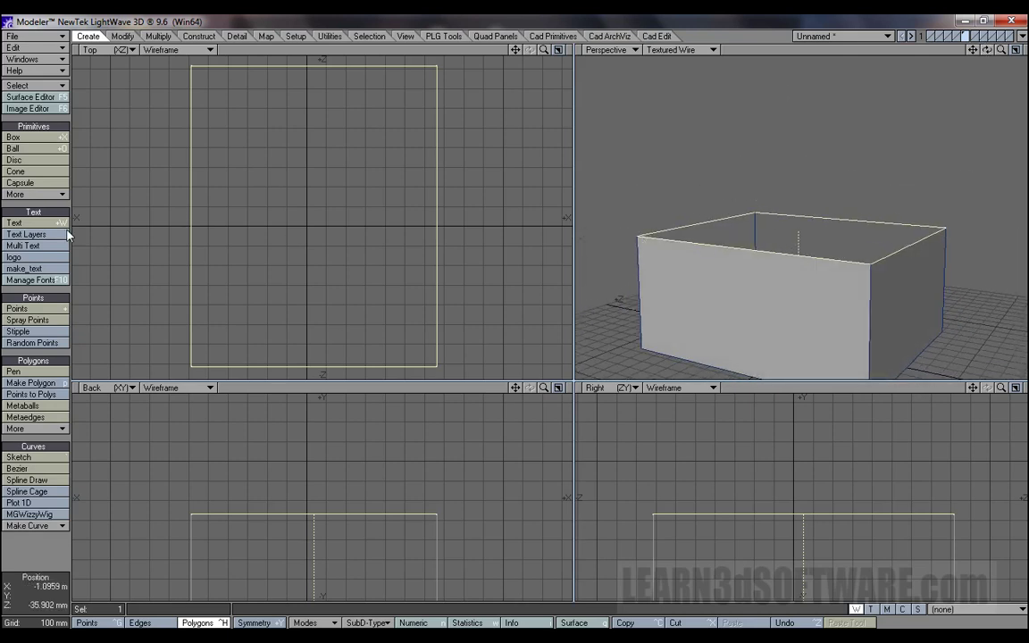
Step: Extrude the flipped top polygon of the box upward at a slight slant and finish the extrusion
left_click(158, 35)
left_click(36, 182)
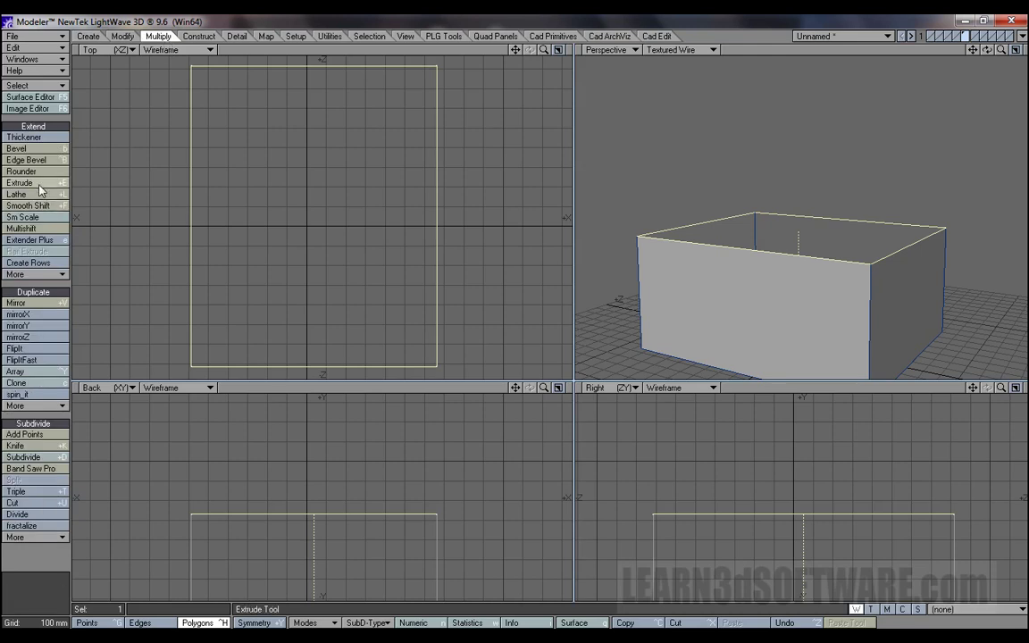
left_click_drag(820, 259, 820, 165)
left_click_drag(986, 50, 988, 51)
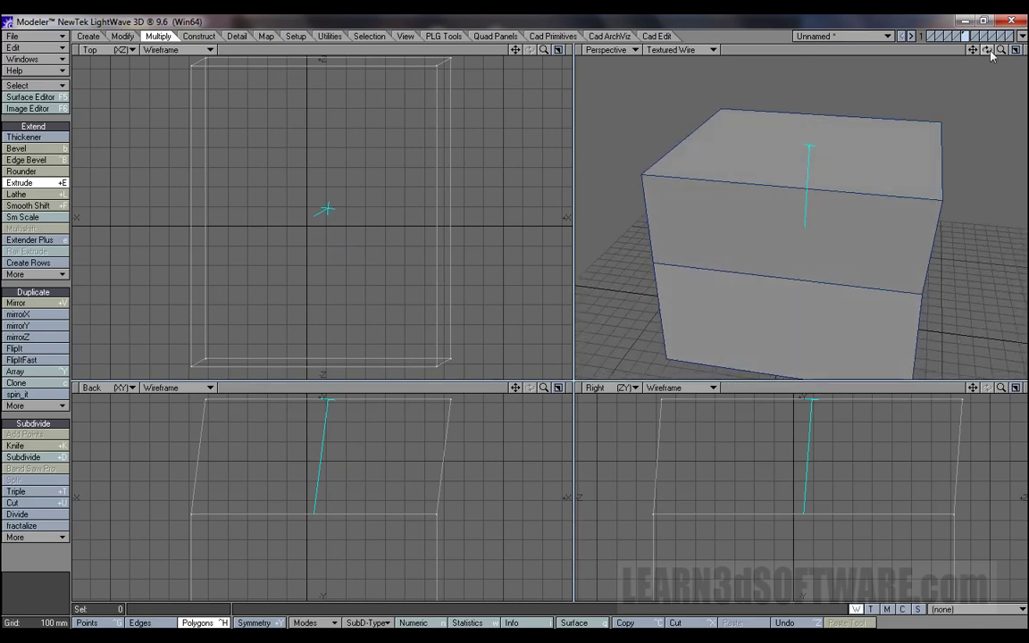
key("space")
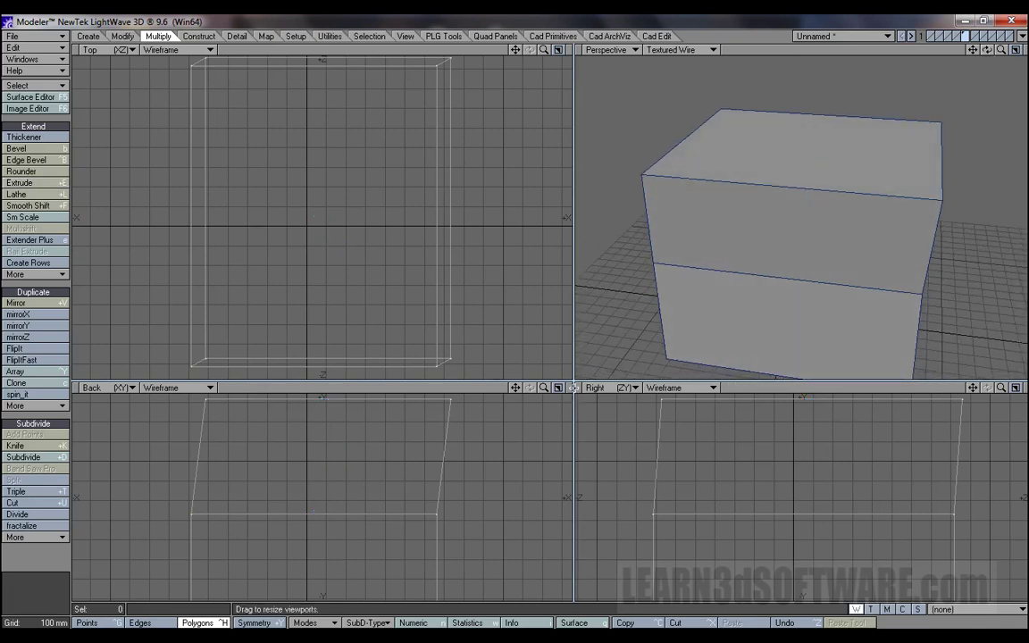
Step: Select the interior polygon where the original box meets the slanted extrusion, inspect it from several angles, and clear the selection
left_click_drag(574, 382, 545, 271)
key("space")
key("space")
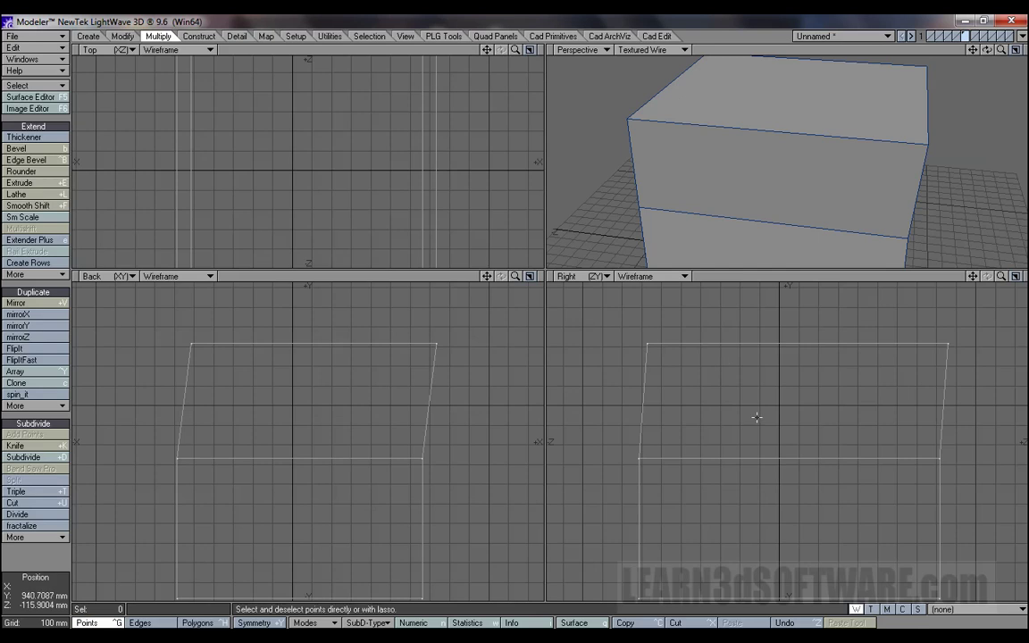
key("space")
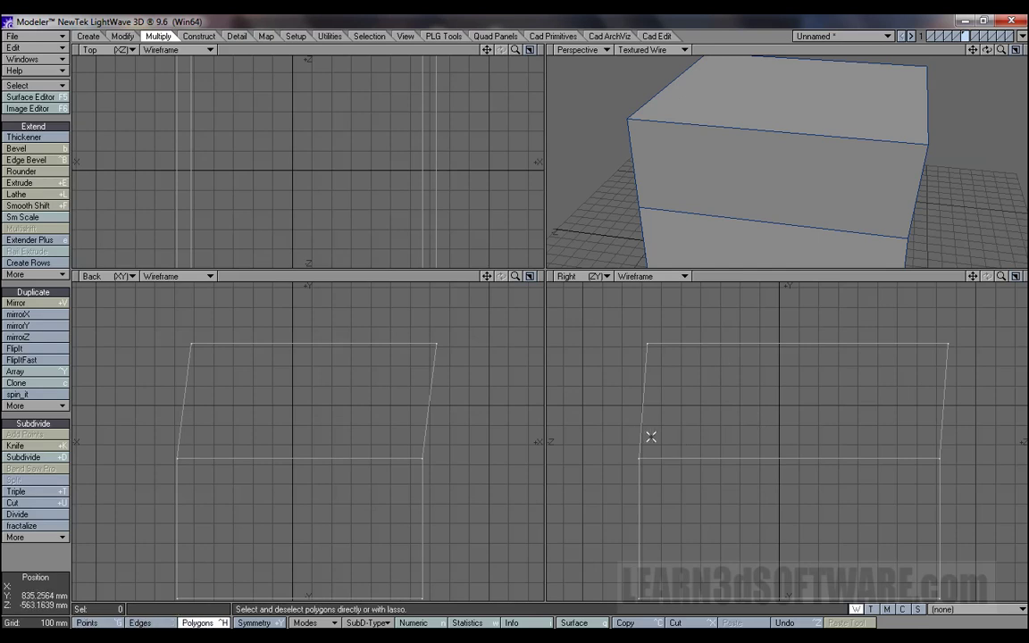
mouse_move(617, 433)
right_mouse_down()
mouse_move(738, 413)
mouse_move(960, 482)
mouse_move(612, 497)
mouse_move(603, 411)
mouse_move(629, 436)
right_mouse_up()
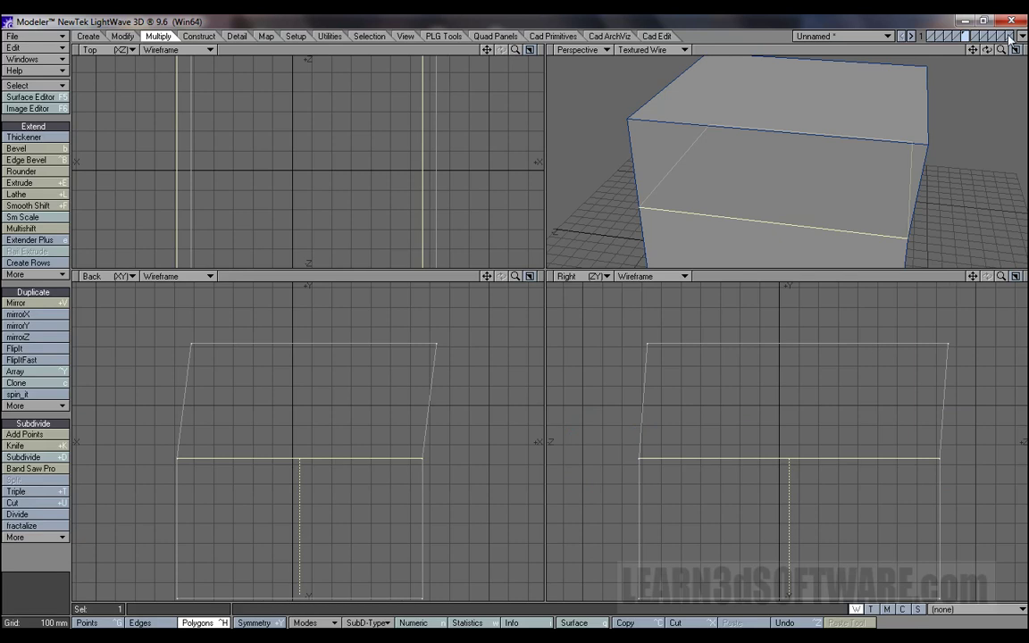
left_click_drag(989, 53, 786, 82)
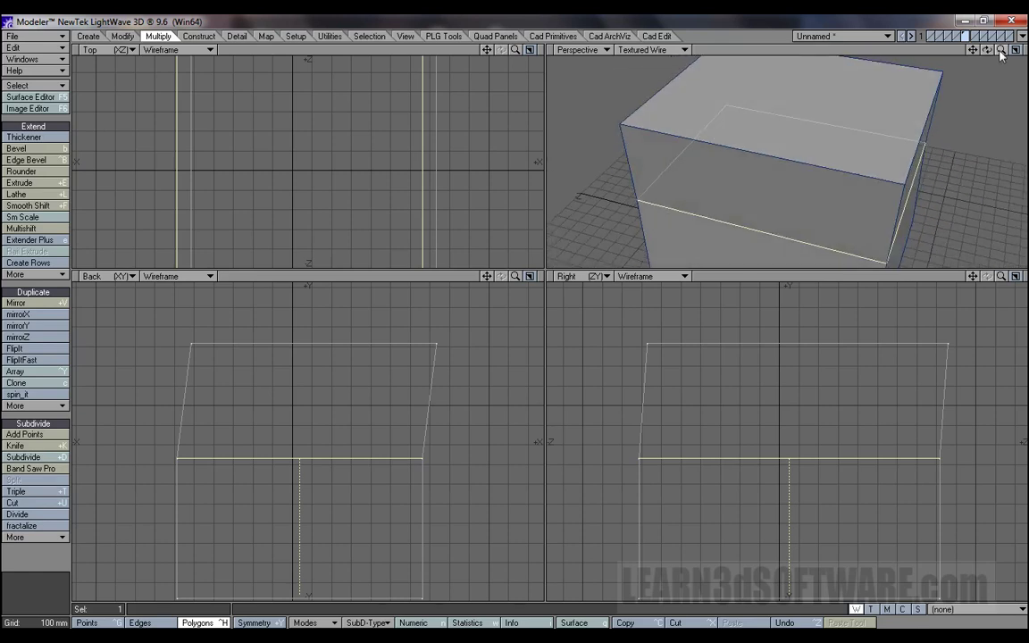
mouse_move(1002, 51)
left_mouse_down()
mouse_move(969, 51)
mouse_move(989, 51)
left_mouse_up()
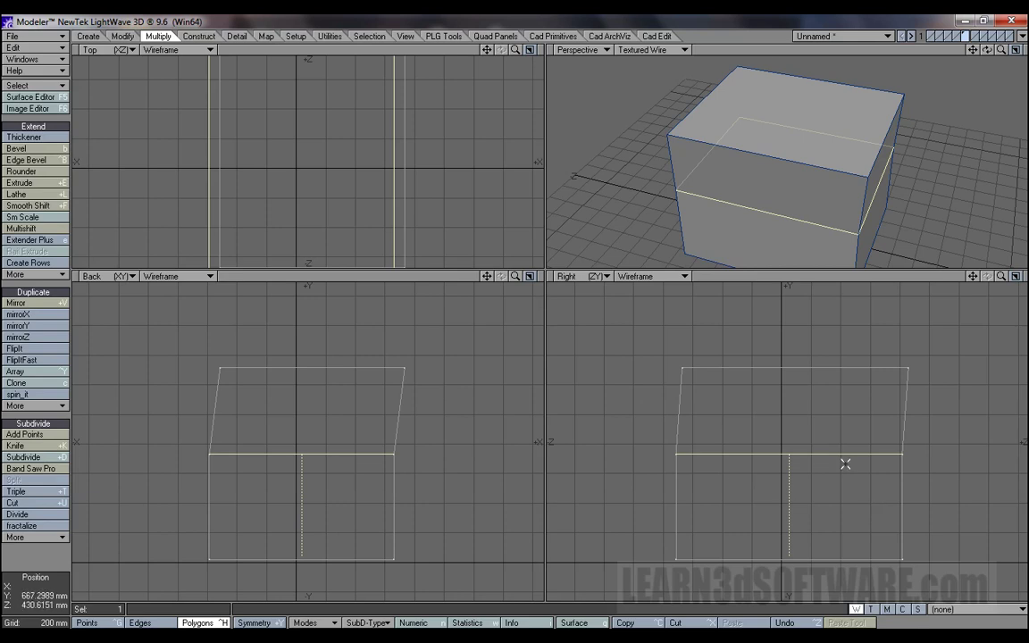
key("/")
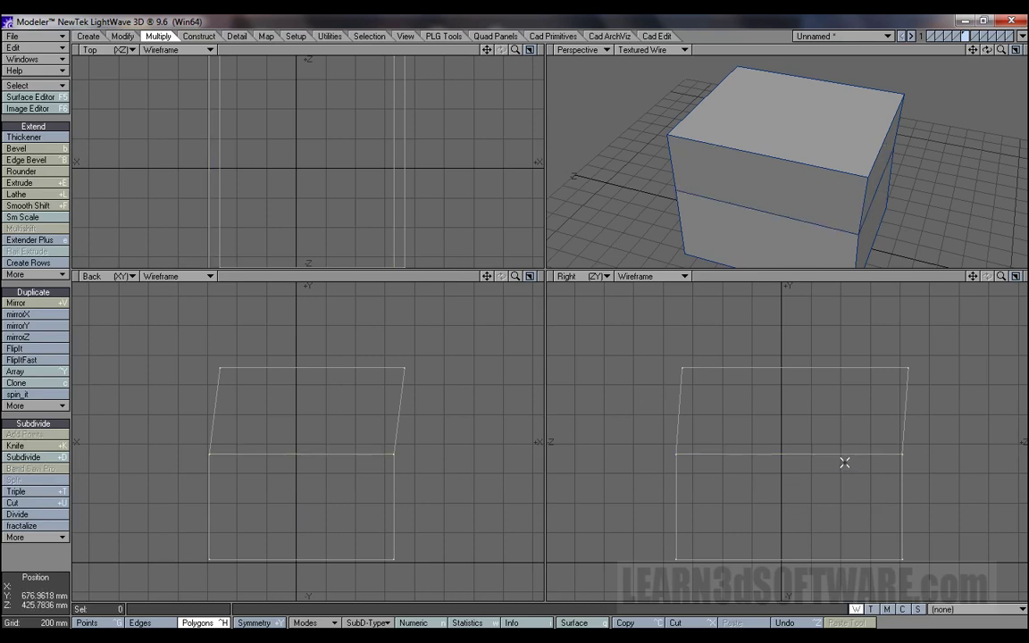
mouse_move(988, 50)
left_mouse_down()
mouse_move(985, 18)
mouse_move(979, 32)
mouse_move(954, 12)
mouse_move(938, 56)
mouse_move(960, 41)
mouse_move(917, 37)
mouse_move(968, 29)
mouse_move(958, 59)
mouse_move(970, 39)
left_mouse_up()
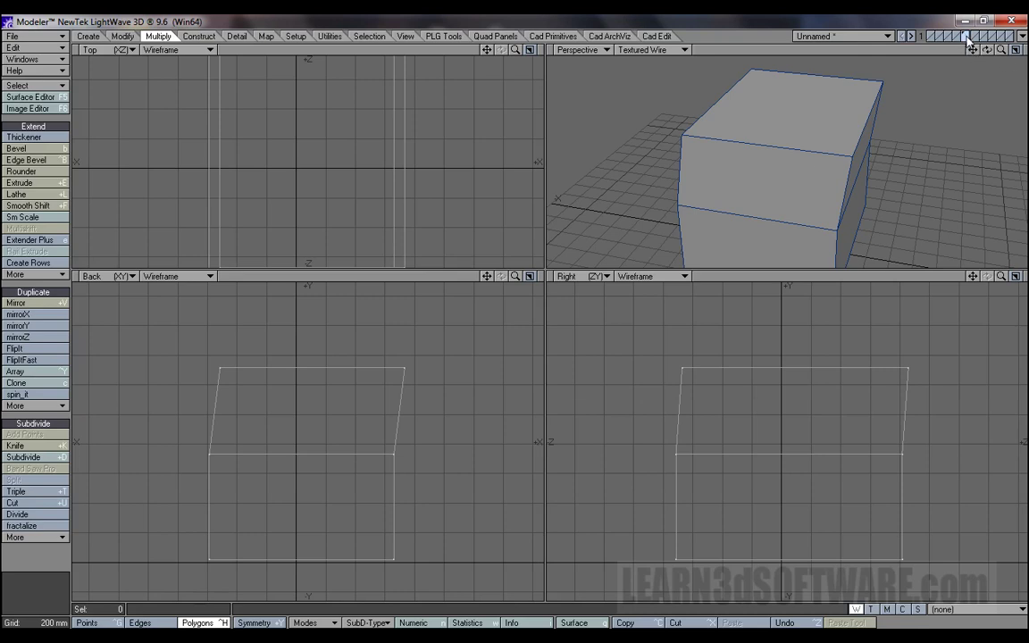
Step: Switch to the empty first layer and place a Text tool insertion point in the Top view at about X -626 mm, Z 40 mm
left_click(934, 37)
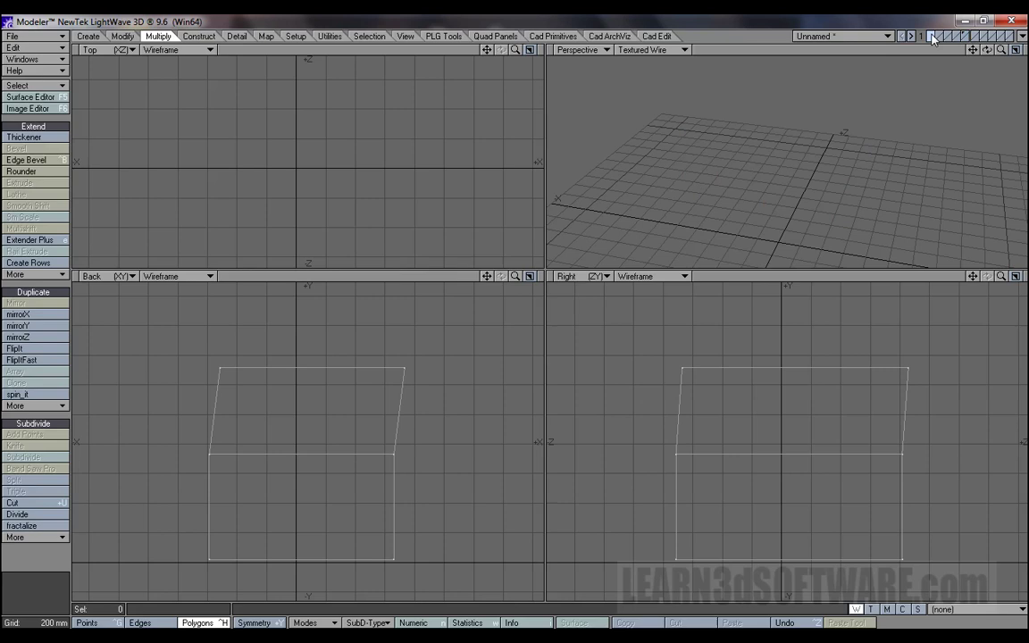
left_click_drag(974, 52, 976, 66)
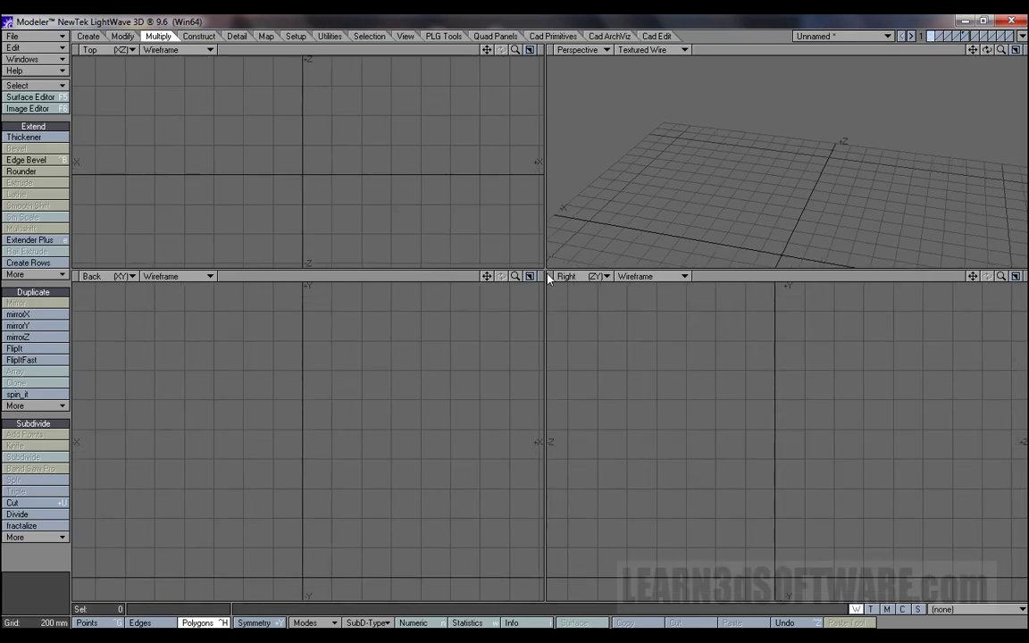
left_click_drag(548, 274, 571, 354)
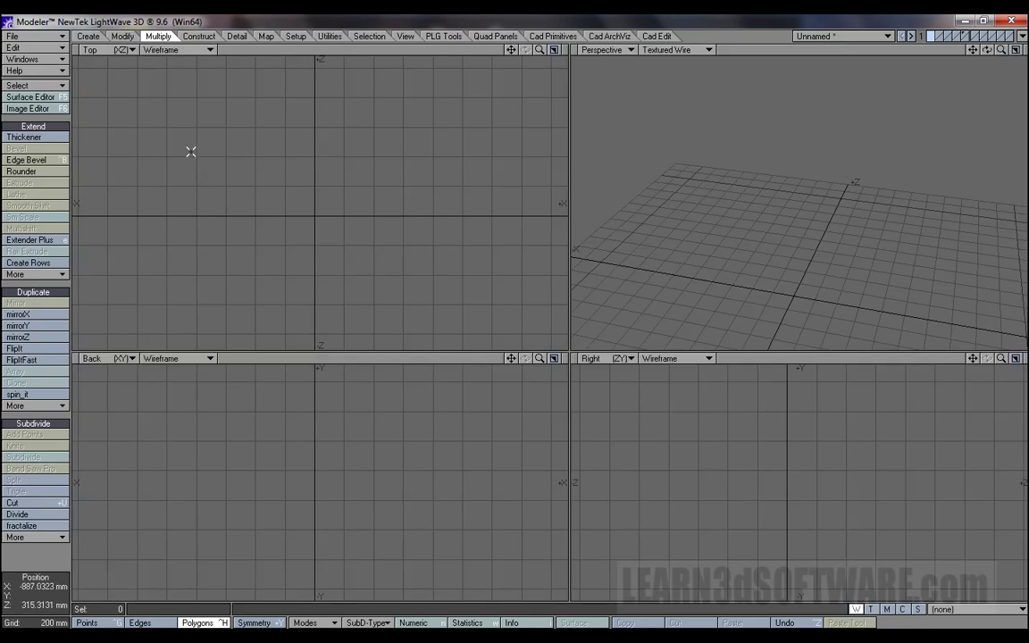
left_click(89, 36)
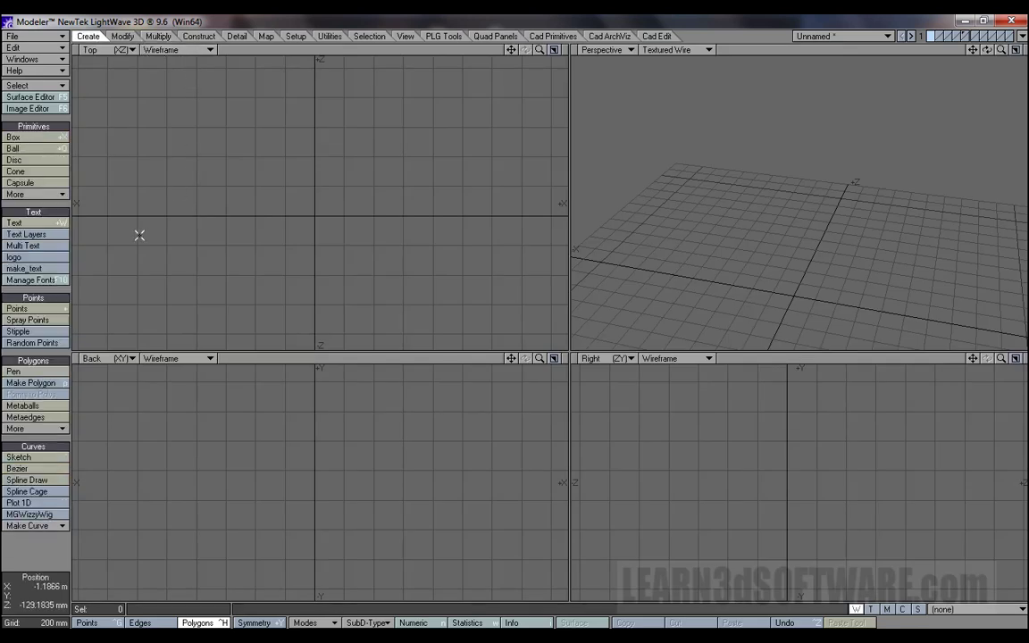
key("shift+w")
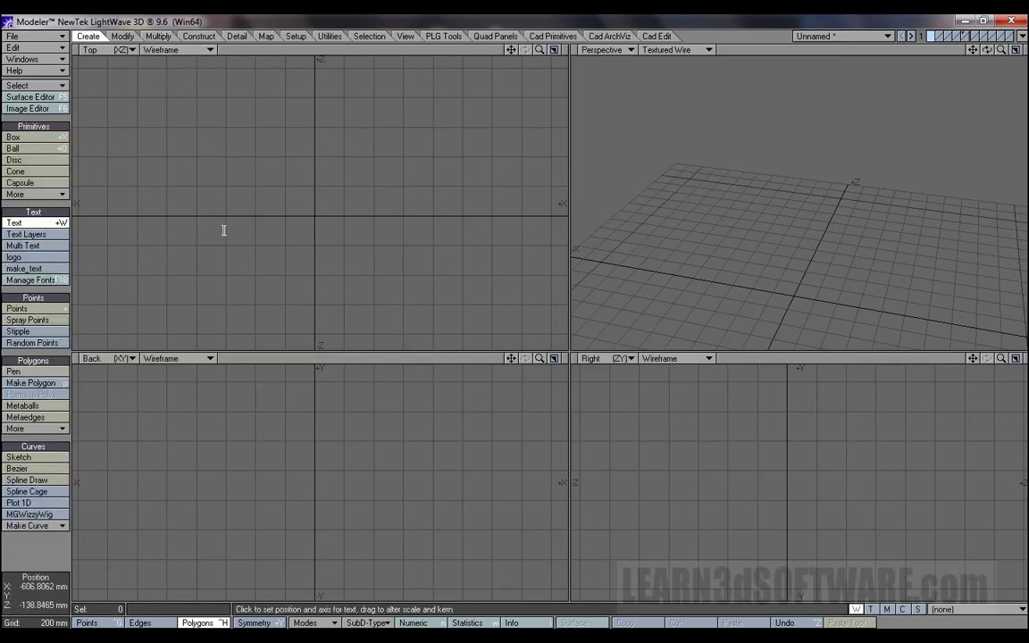
left_click(222, 210)
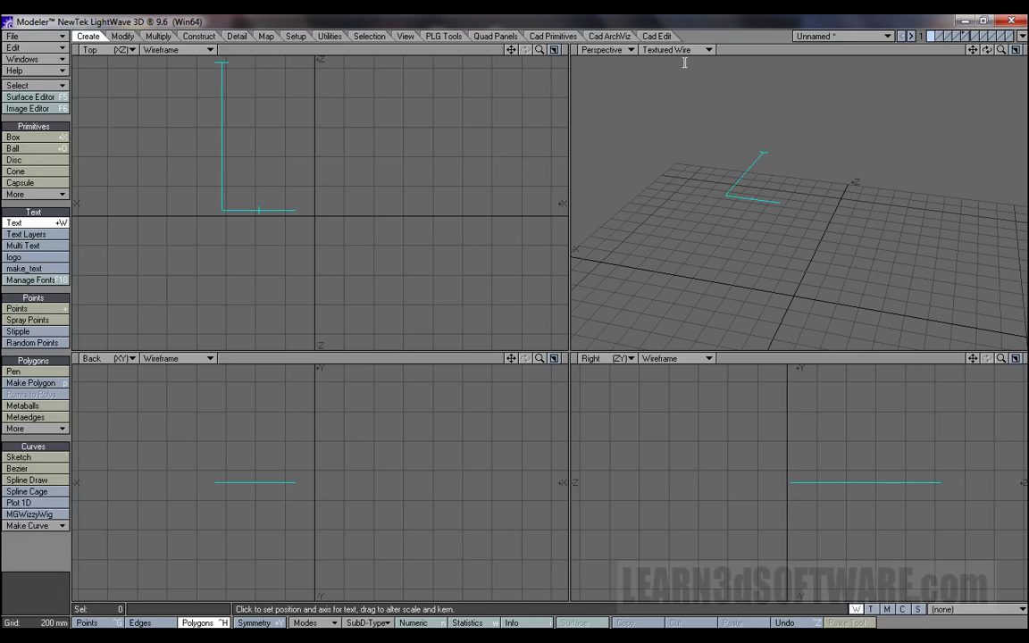
left_click_drag(510, 50, 465, 133)
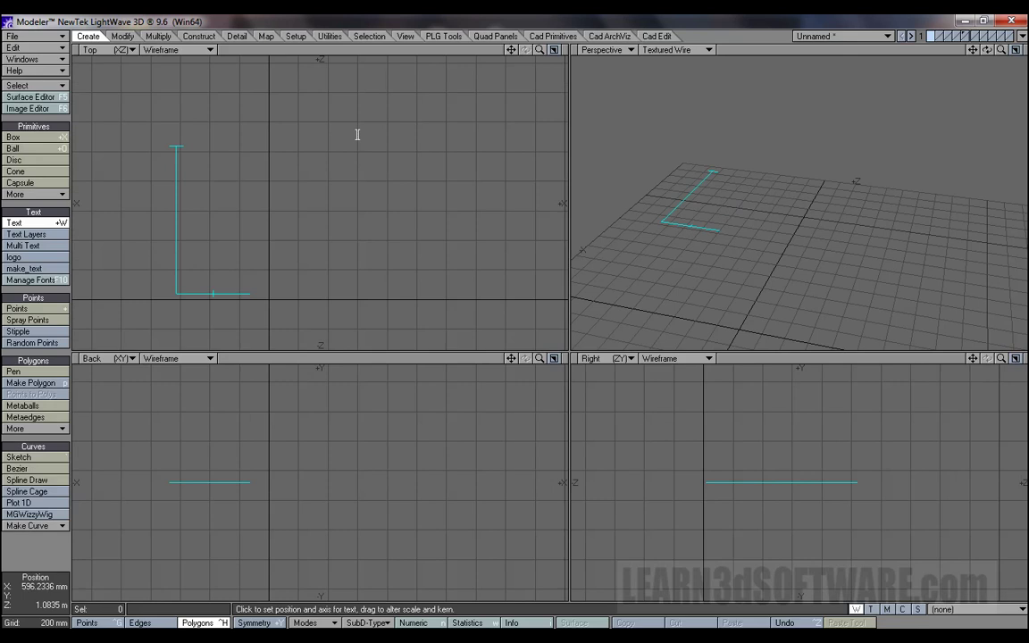
Step: Enter a four-letter first name in capitals as the text and finish the Text tool
type("A")
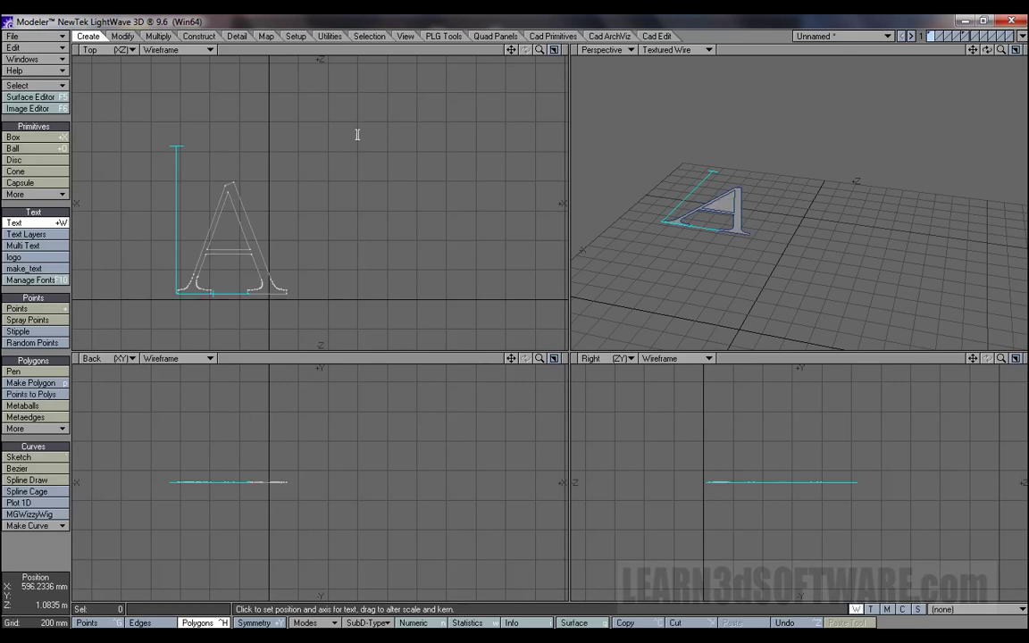
type("DA")
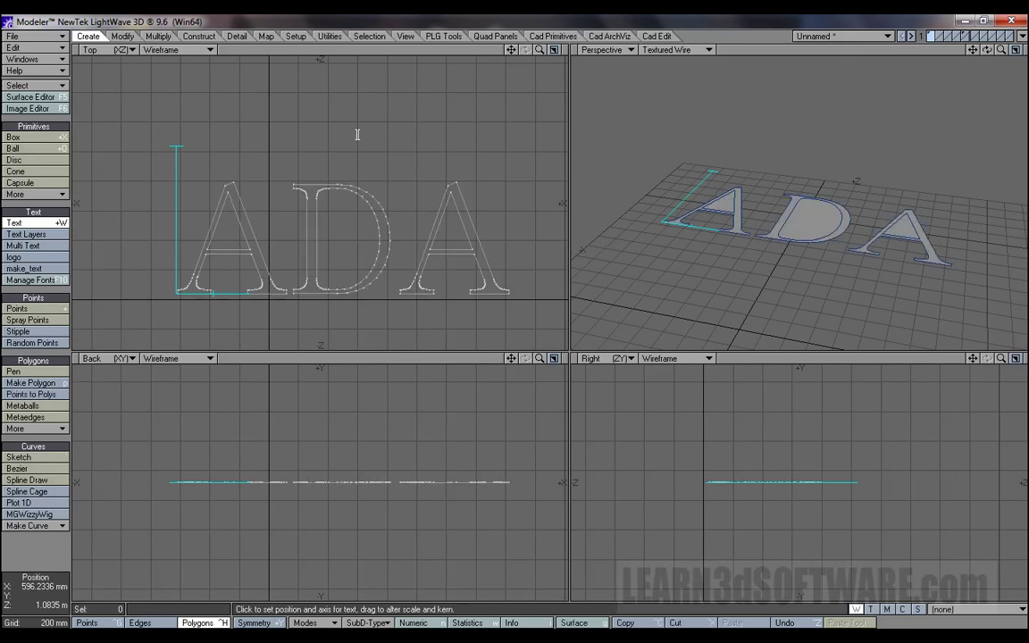
type("M")
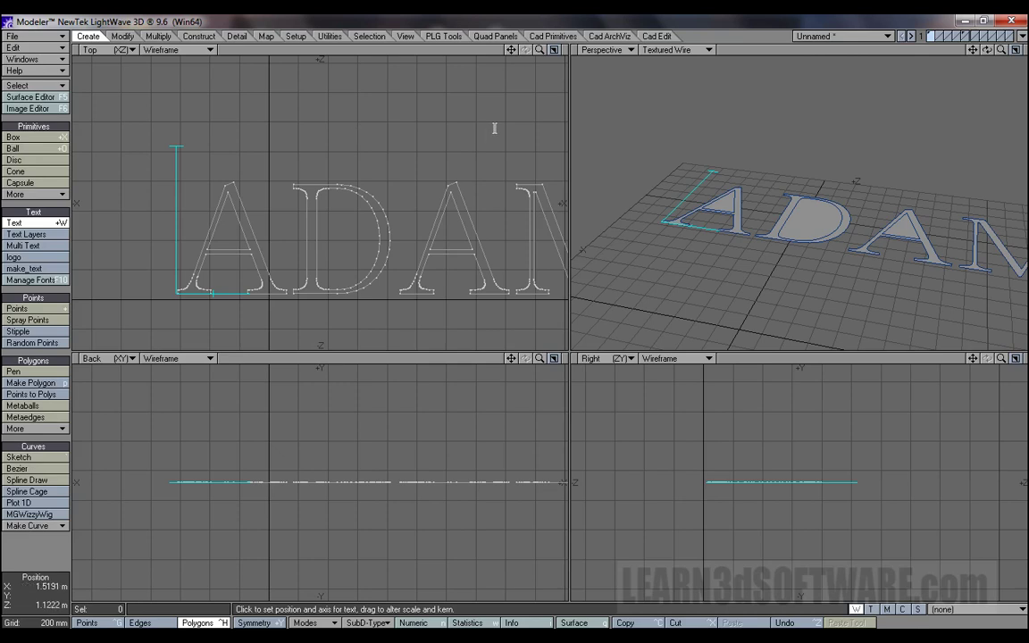
mouse_move(512, 50)
left_mouse_down()
mouse_move(489, 50)
mouse_move(529, 52)
left_mouse_up()
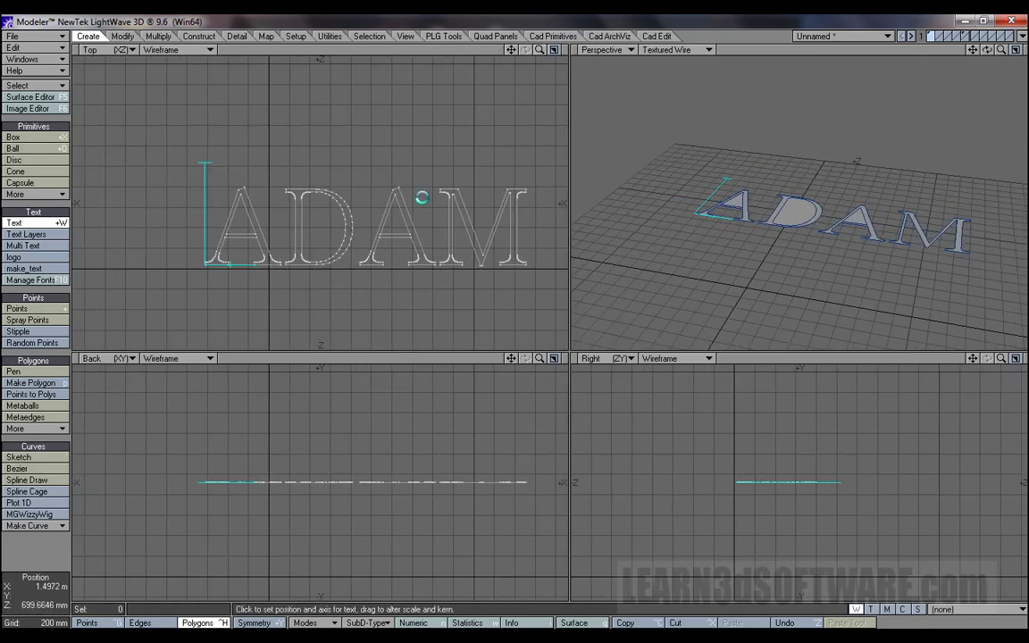
type("n")
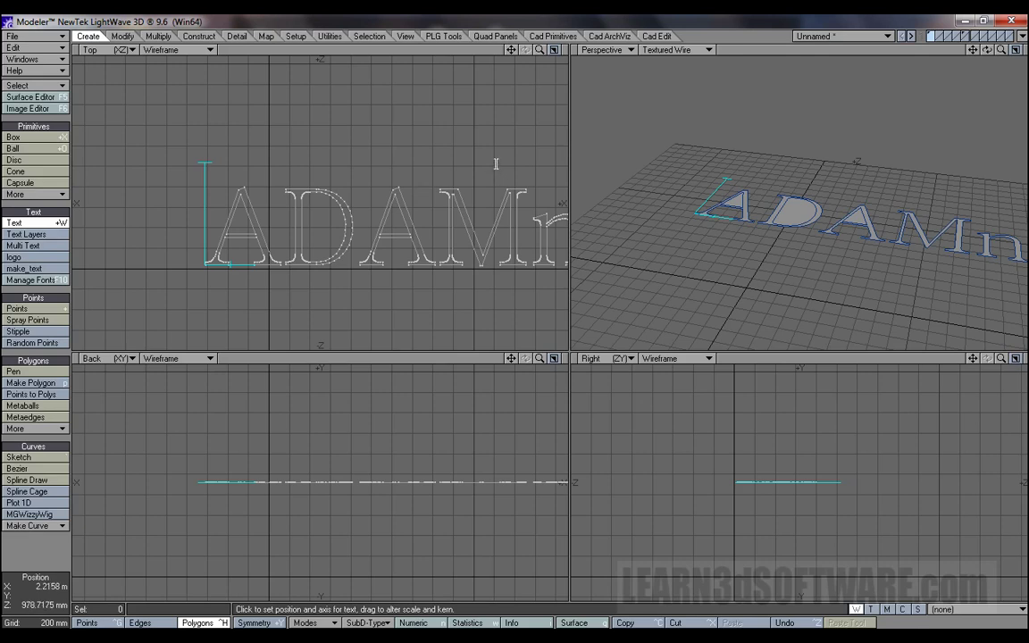
key("BackSpace")
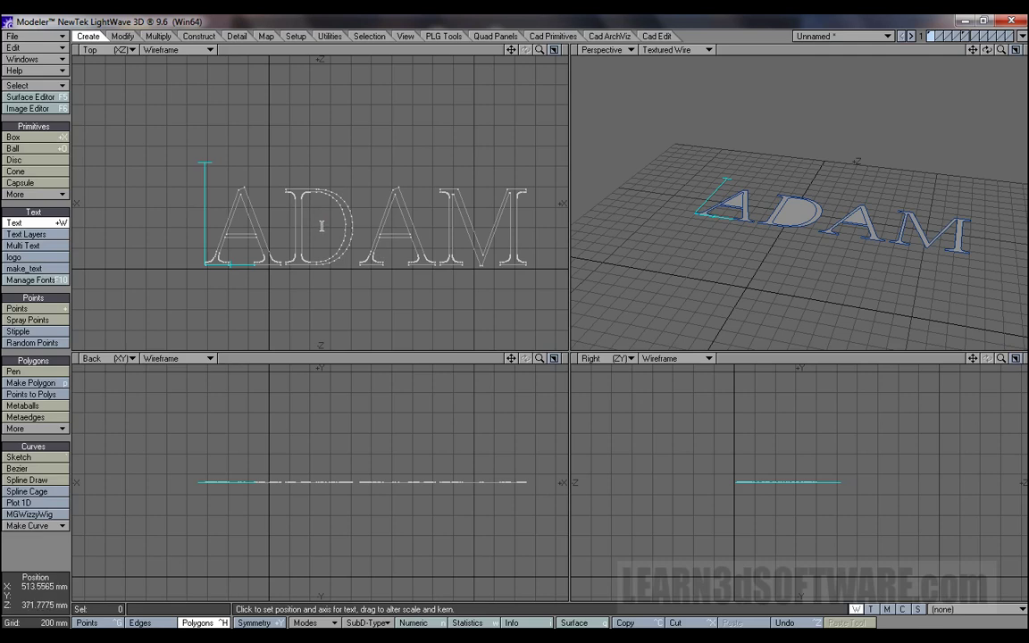
key("space")
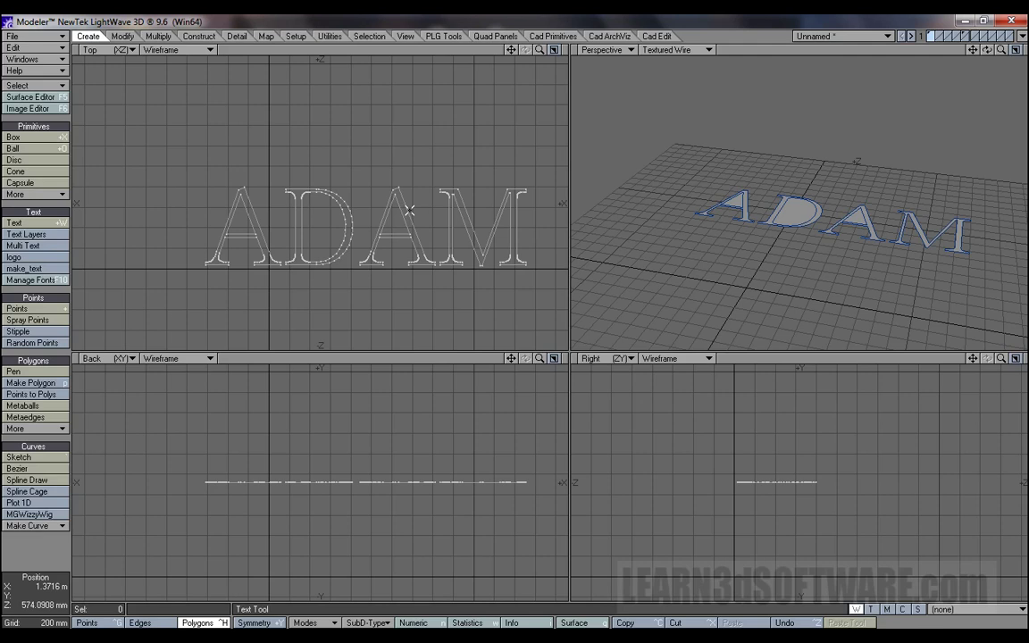
Step: Delete the text and place it again at about X -484 mm, Z 435 mm with the Text tool's numeric settings open
key("n")
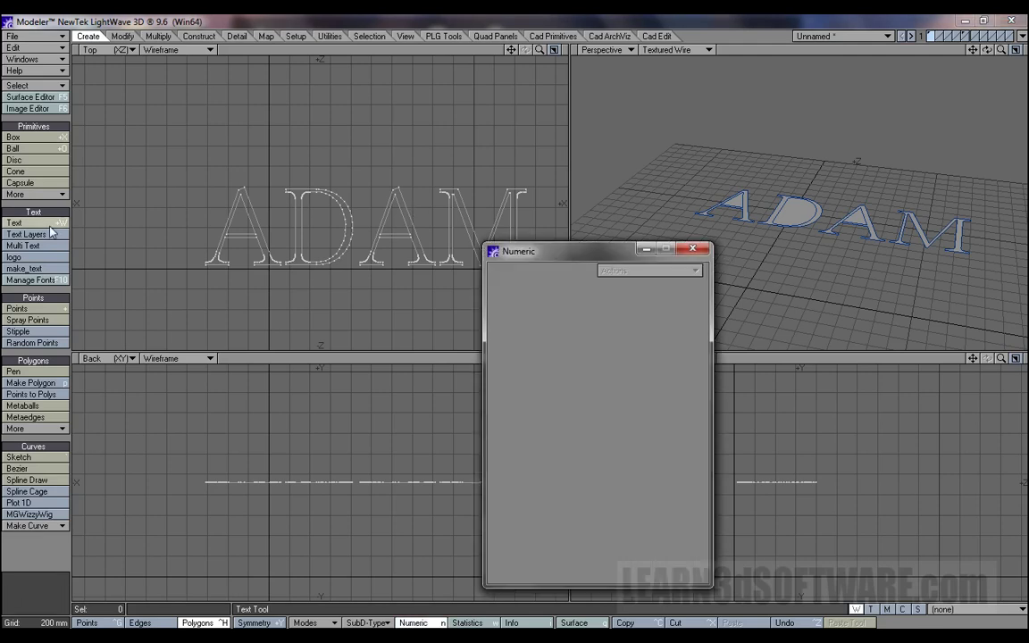
left_click(49, 222)
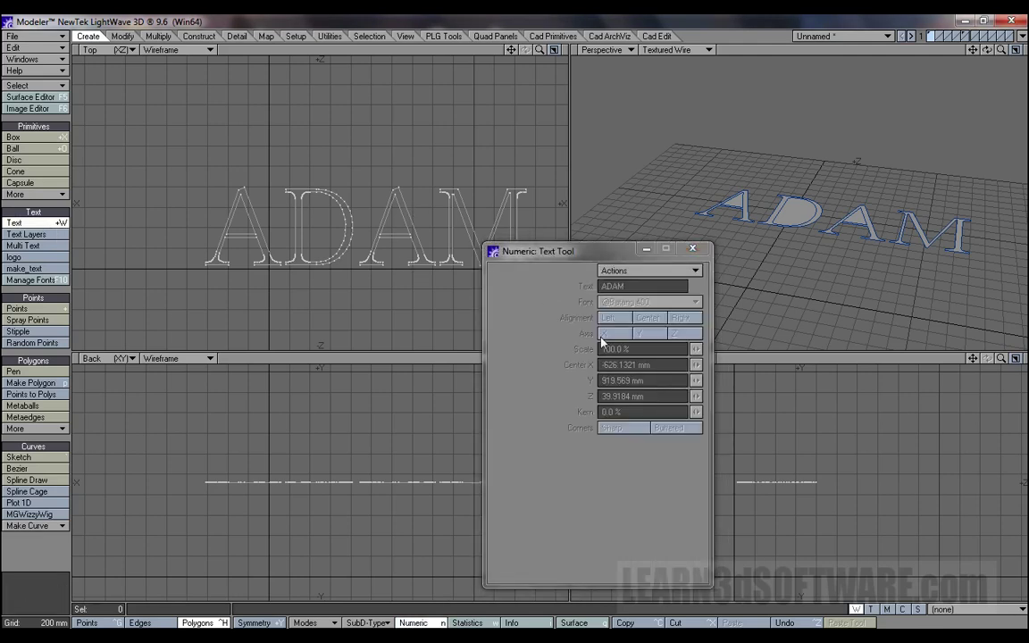
left_click_drag(550, 258, 664, 282)
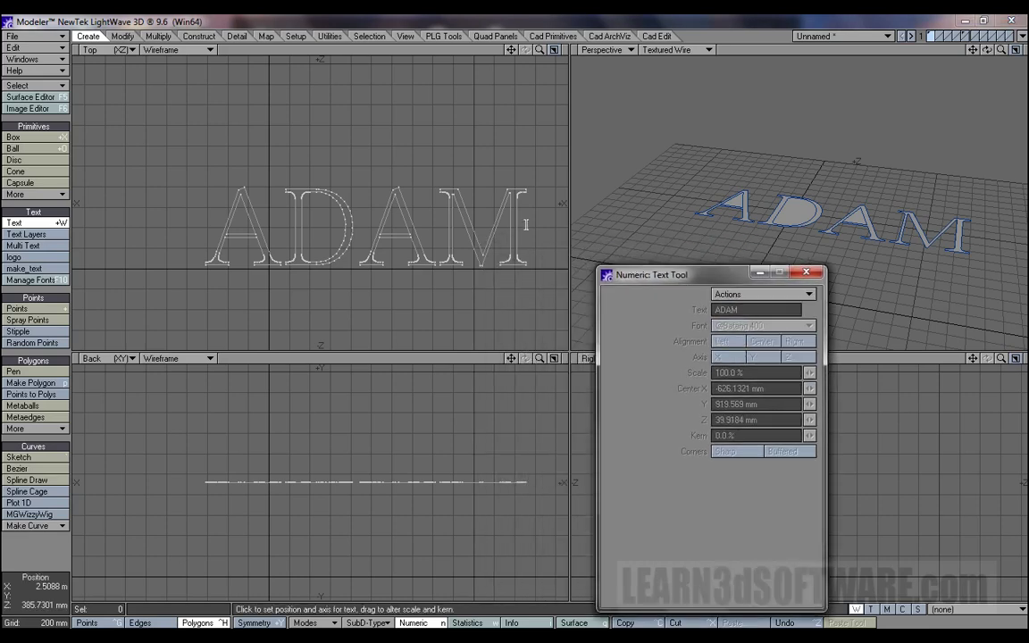
key("Delete")
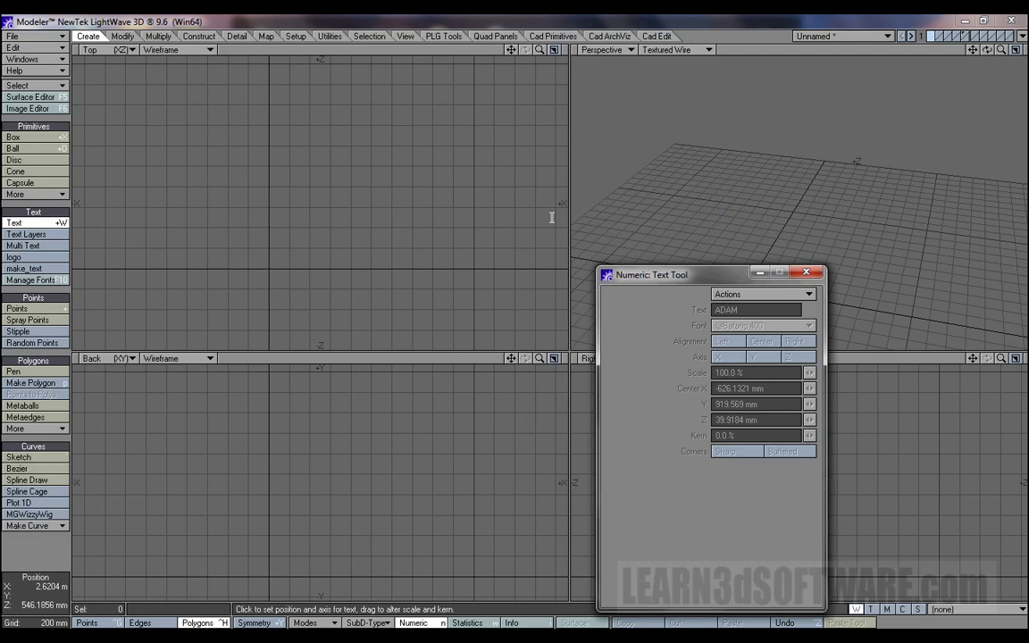
left_click(219, 223)
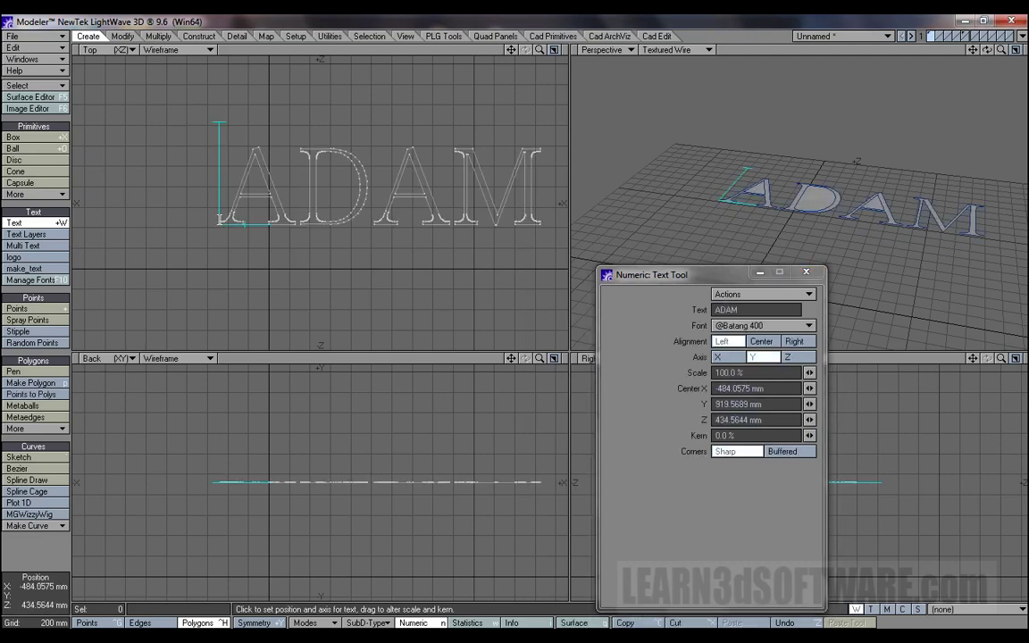
Step: Try successive fonts on the text and set its font to Aharoni 700
left_click(754, 328)
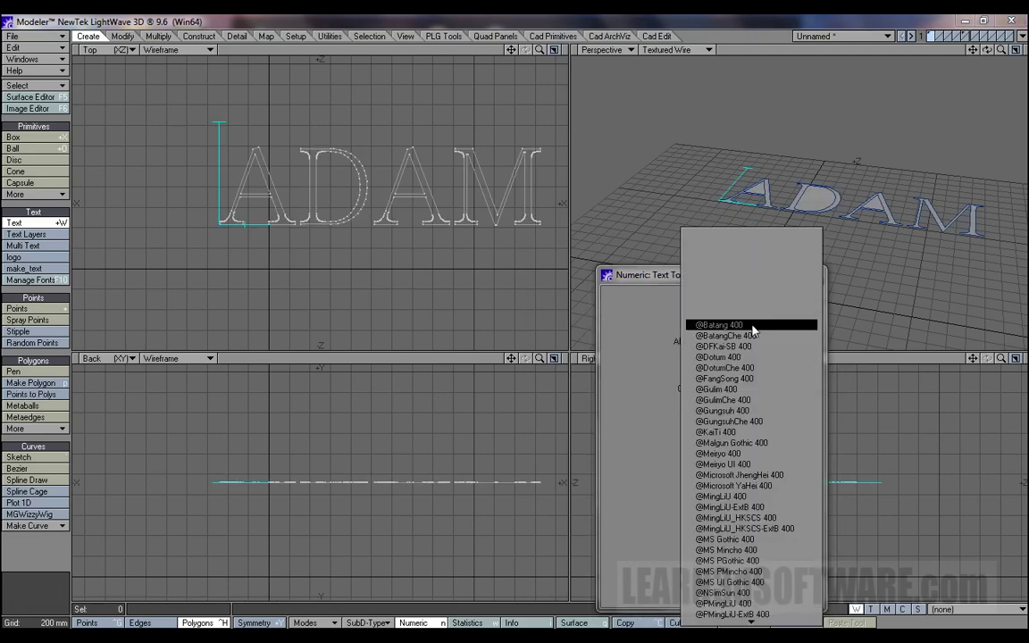
left_click(738, 420)
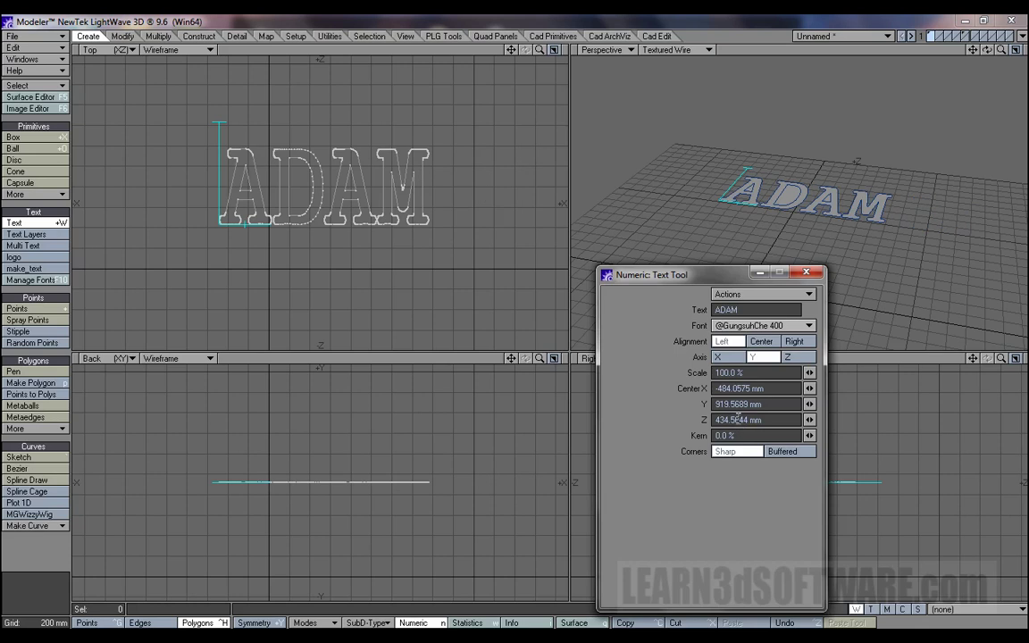
key("Down")
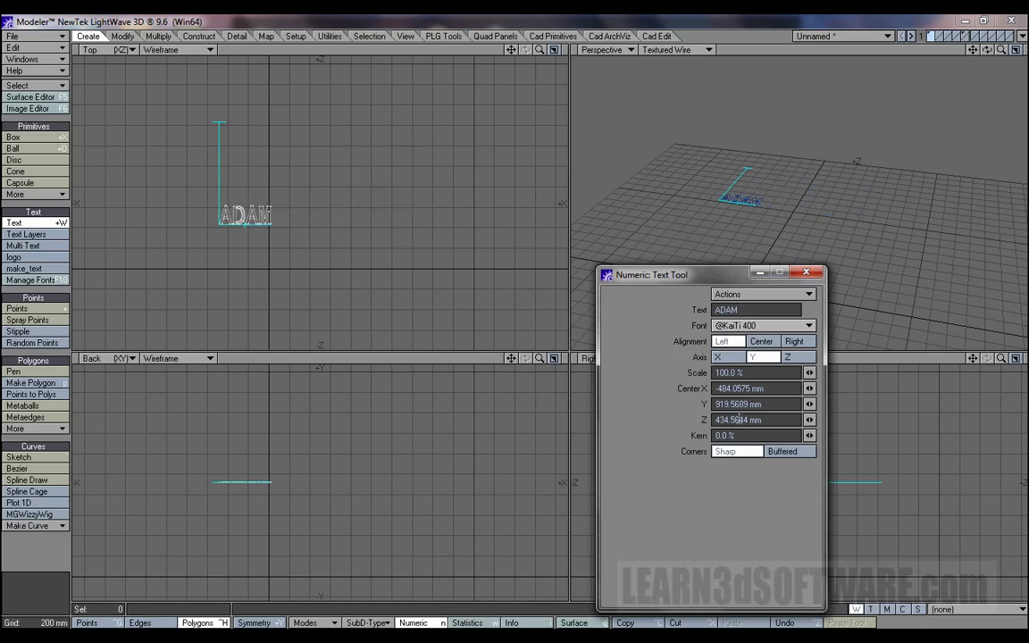
key("Down")
key("Down")
key("Down")
key("Down")
key("Down")
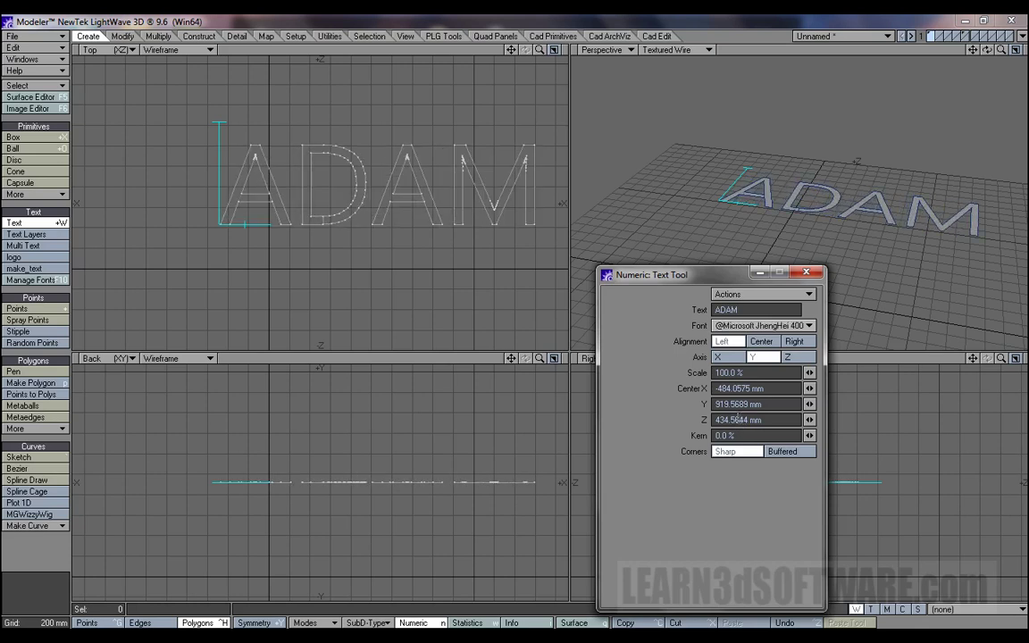
key("Down")
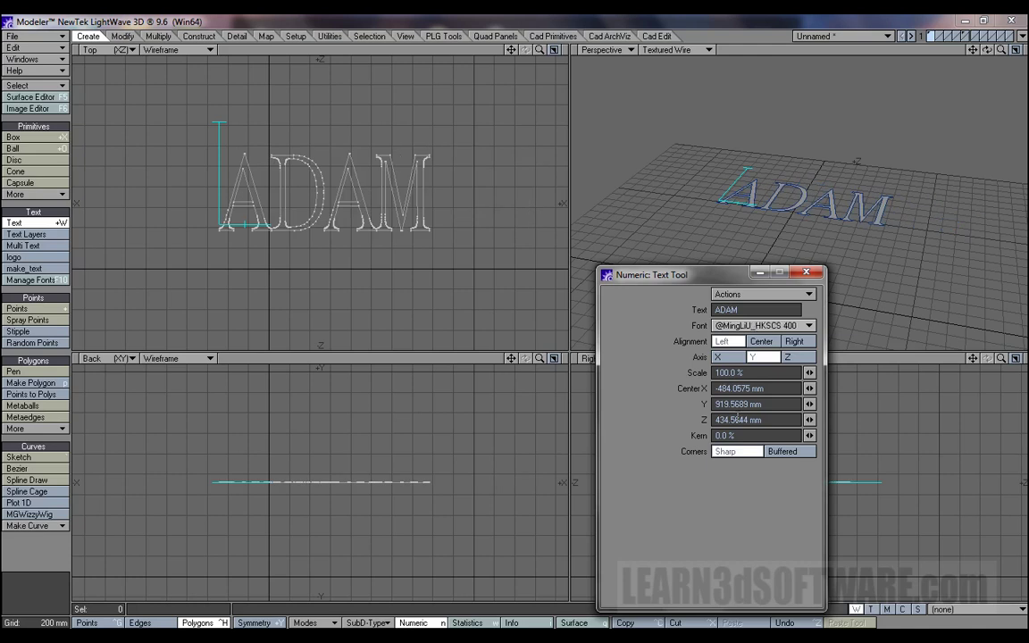
key("Down")
key("Down")
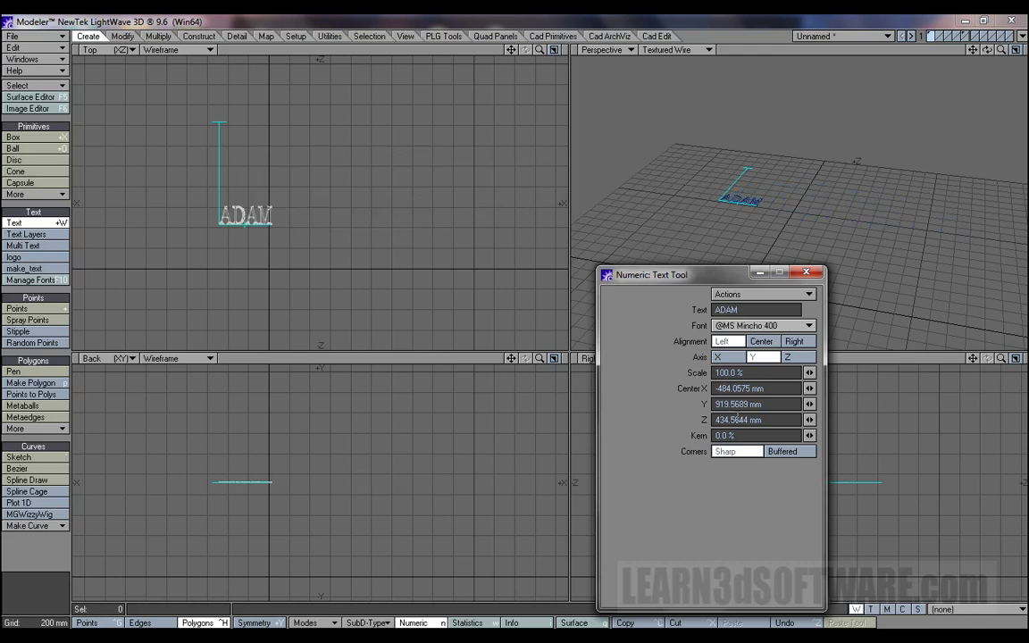
key("Down")
key("Down")
key("Down")
key("Down")
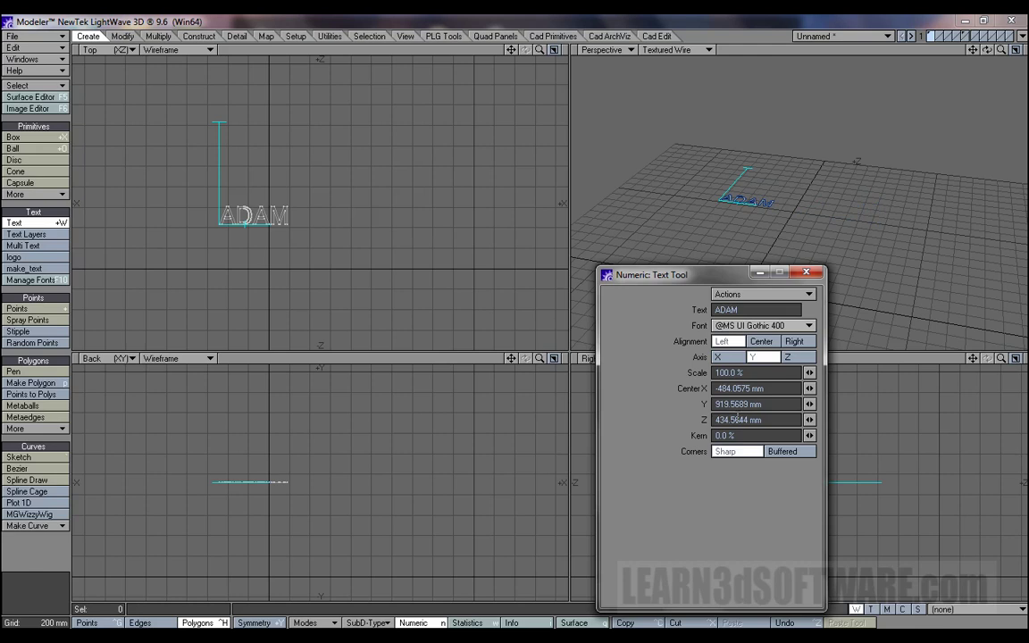
key("Down")
key("Down")
key("Down")
key("Down")
key("Down")
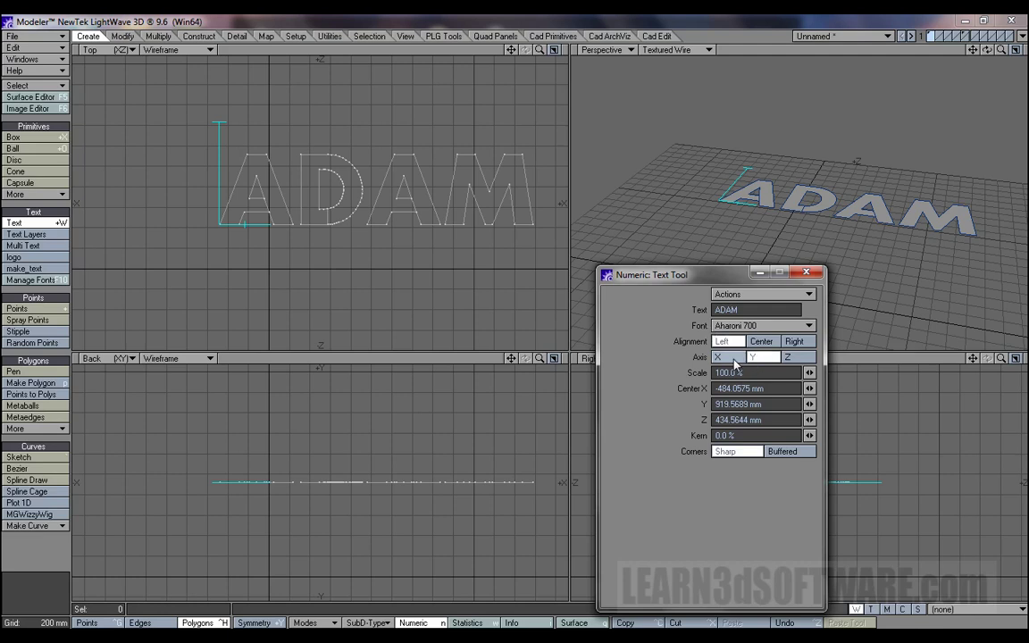
Step: Set the text's axis to Z so it stands upright, and reposition it near the ground toward negative X in the Back view
left_click(791, 358)
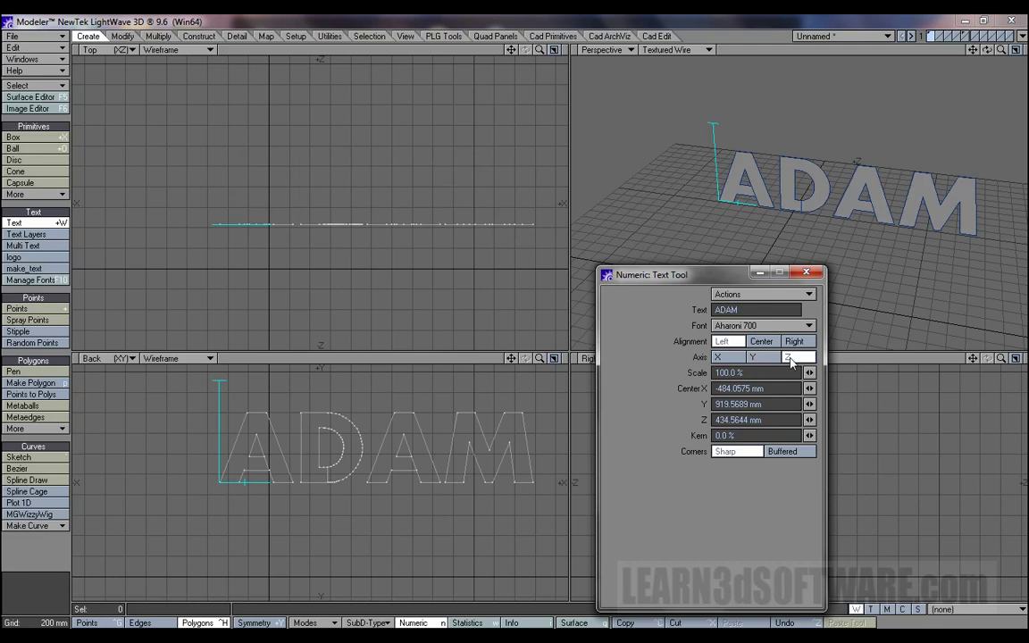
left_click(807, 273)
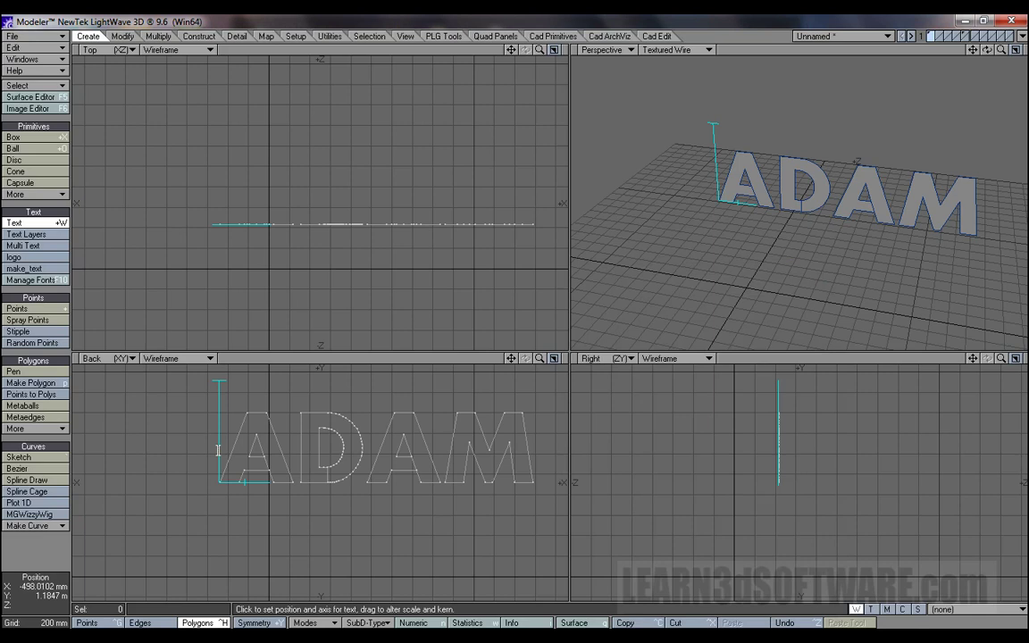
left_click_drag(217, 450, 122, 572)
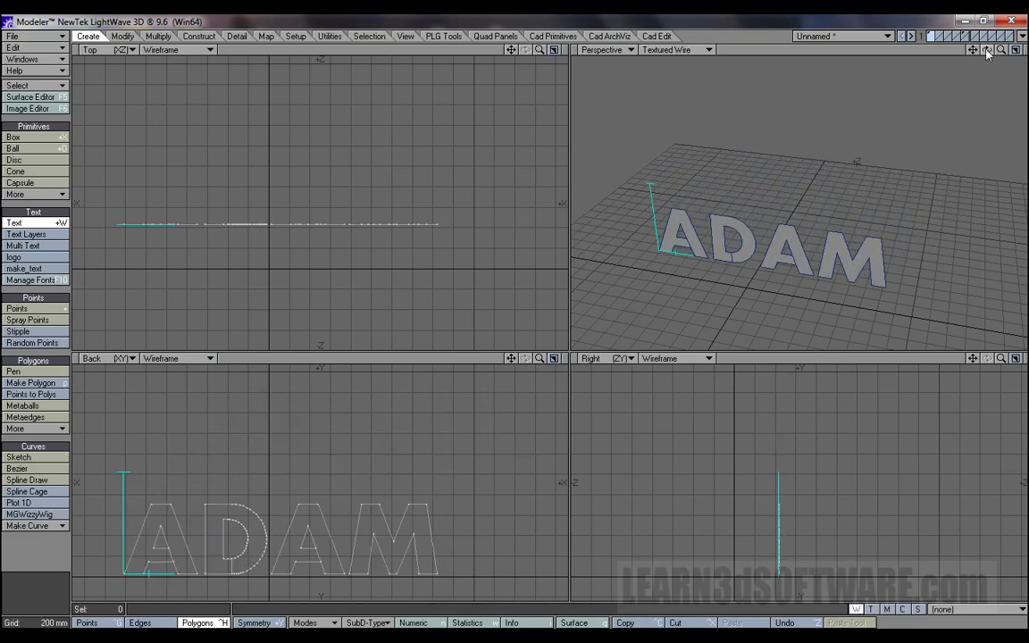
type("a")
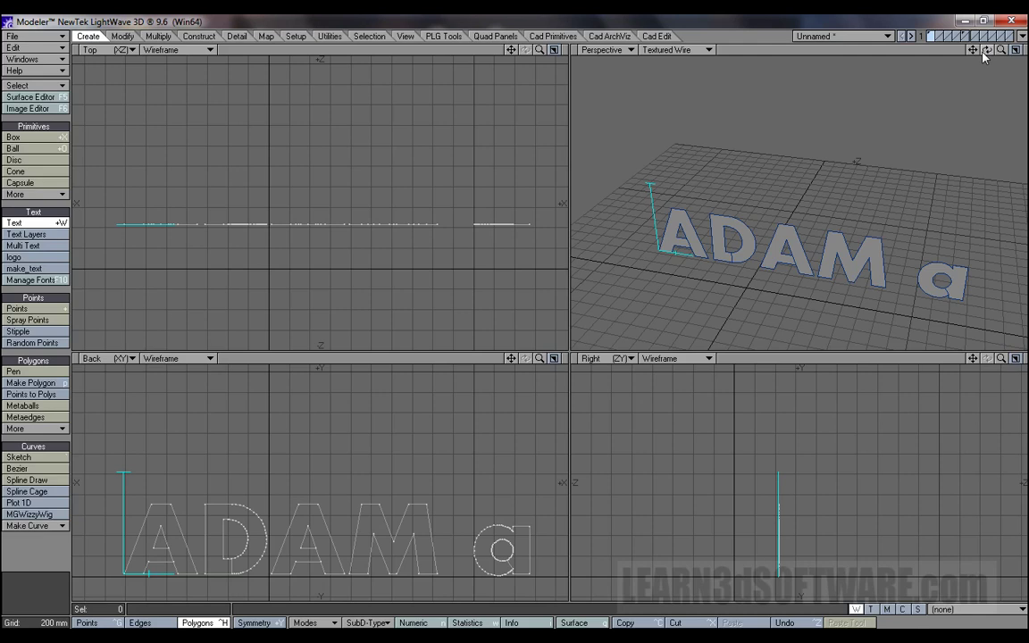
key("ctrl+z")
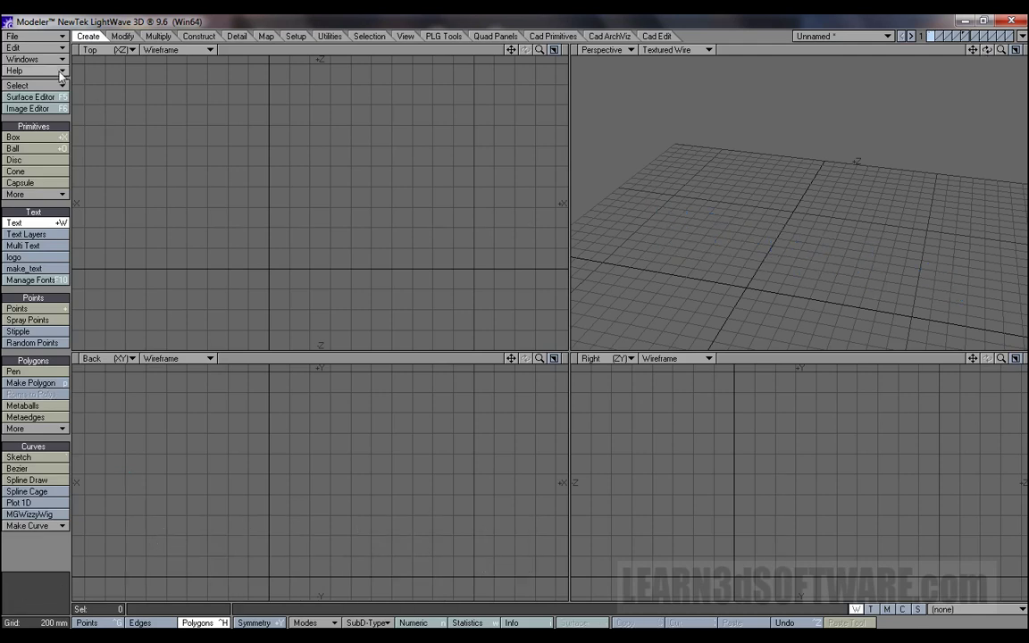
left_click(38, 47)
left_click(42, 51)
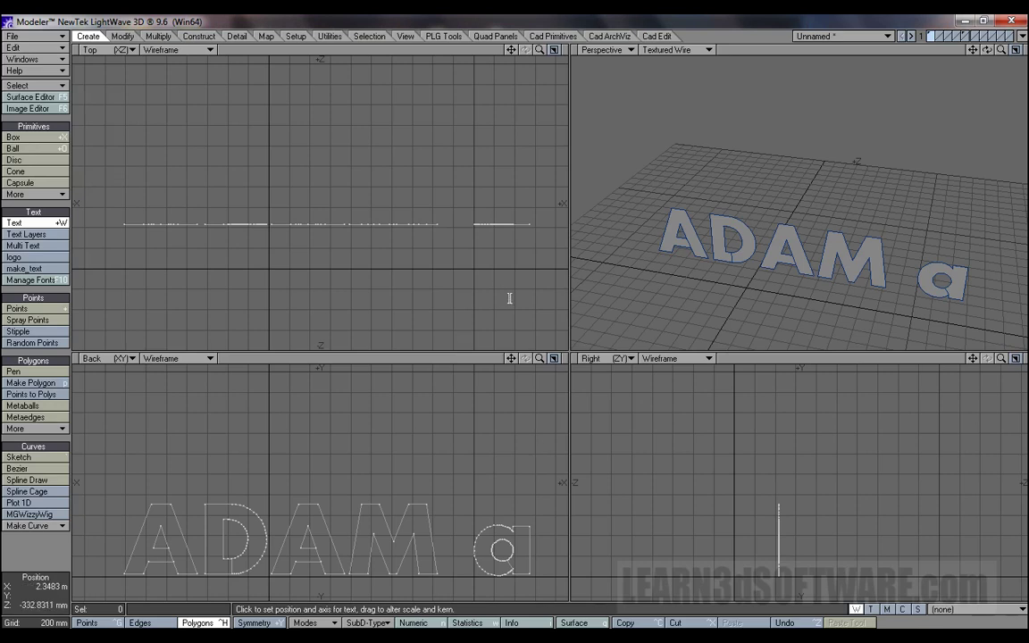
left_click(530, 527)
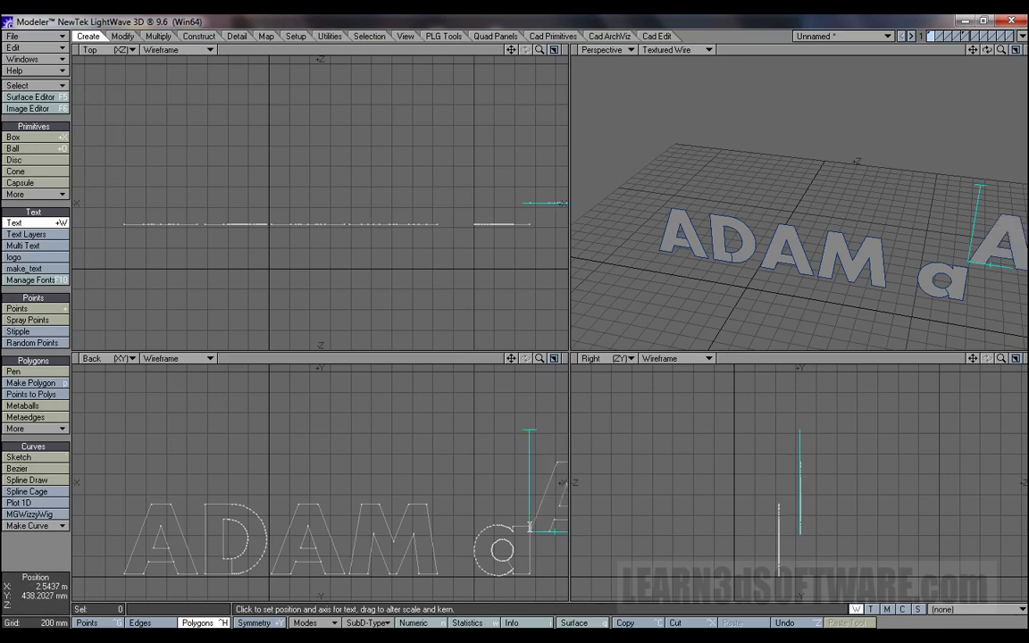
left_click_drag(530, 456, 119, 466)
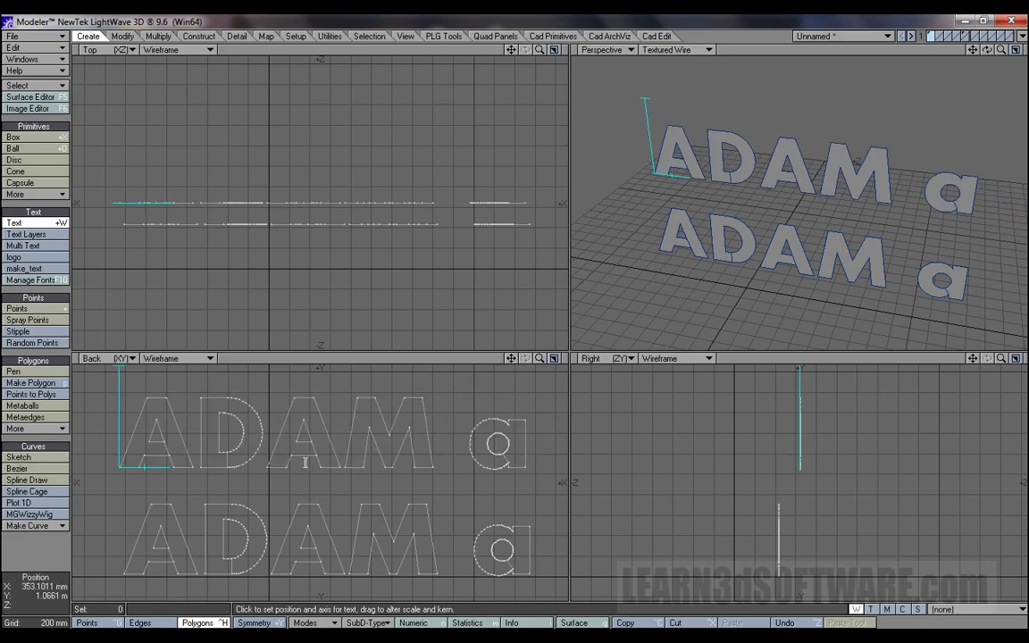
type("n")
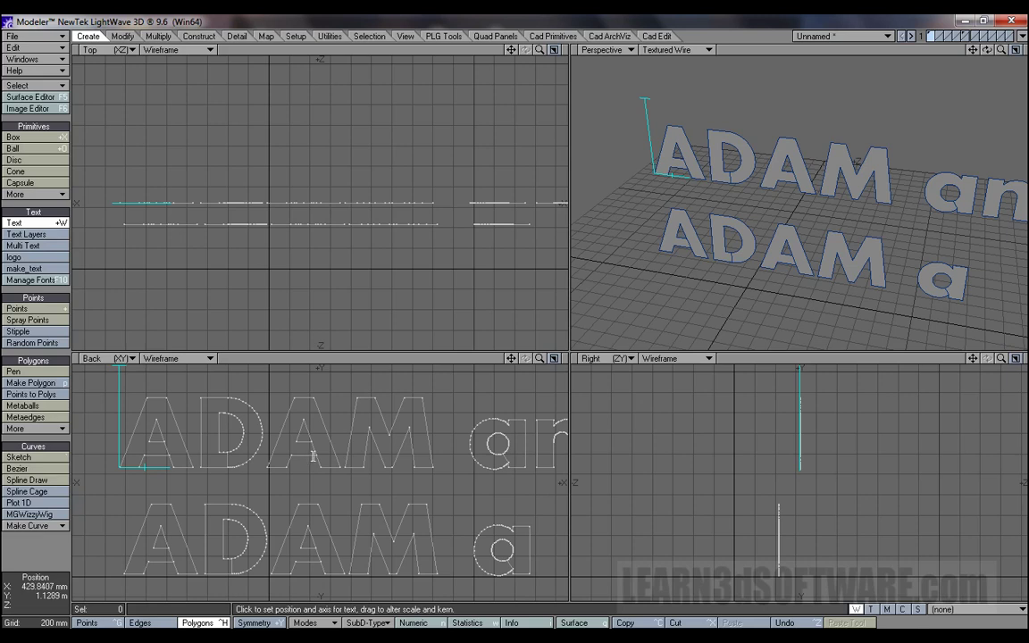
key("BackSpace")
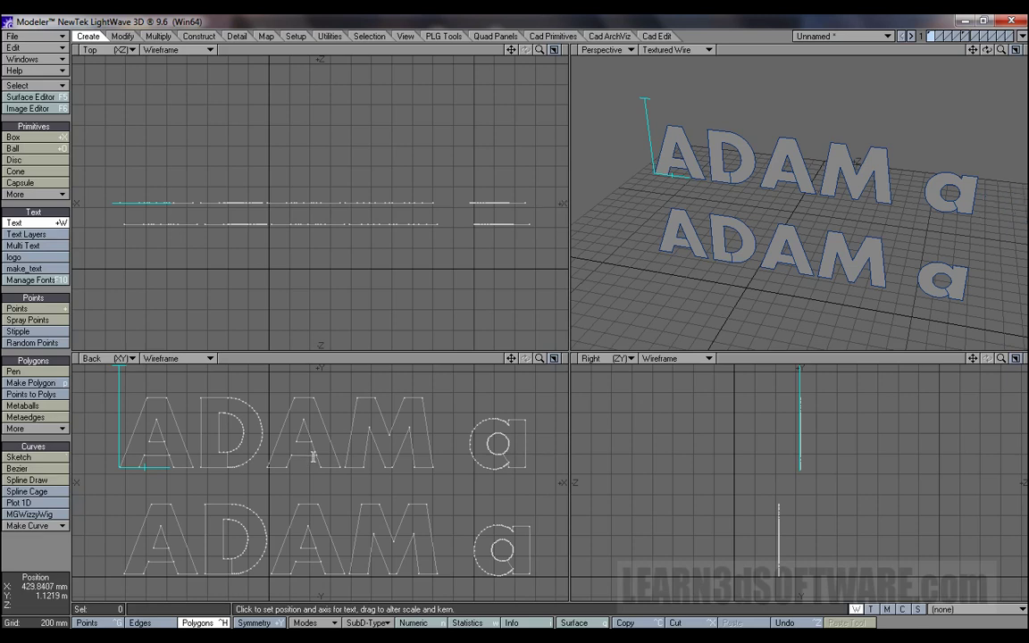
key("BackSpace")
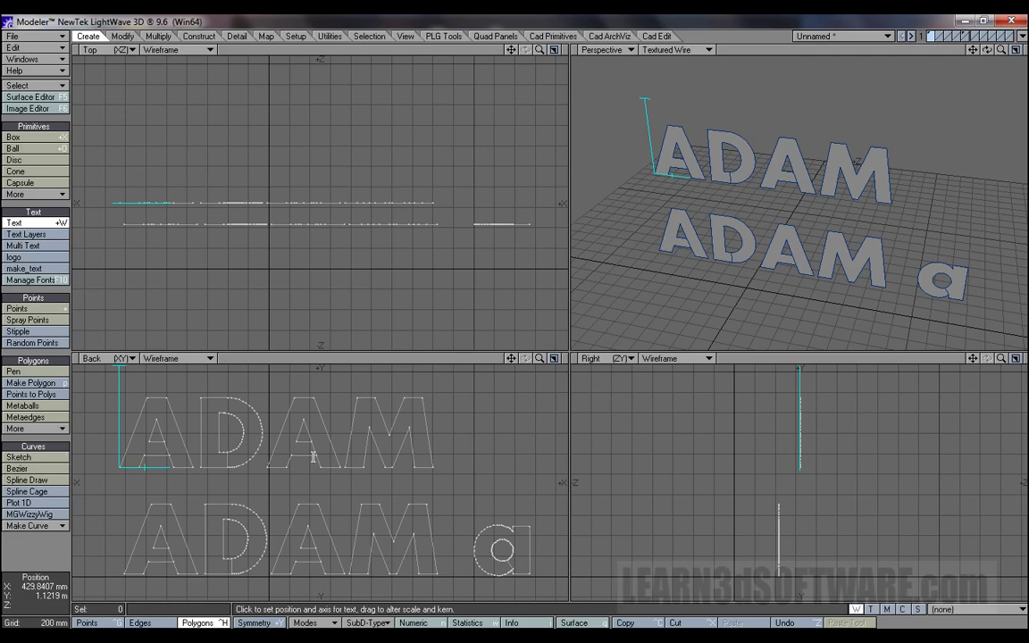
left_click(60, 224)
key("Delete")
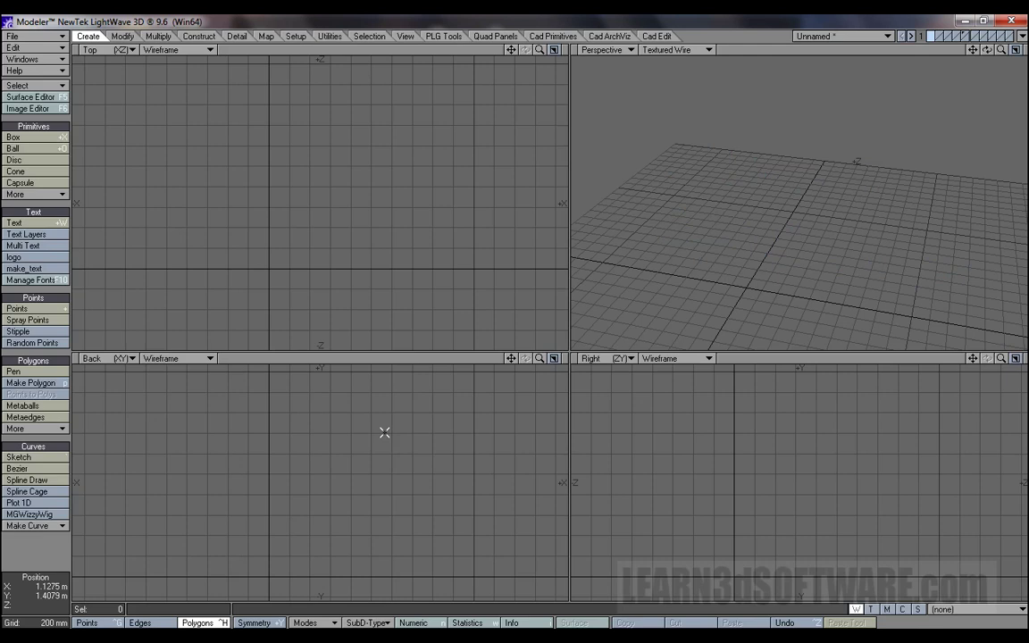
Step: Place the name again with the Text tool in the Back view at about X -1.26 m, Y 68 mm, and finish the tool
key("n")
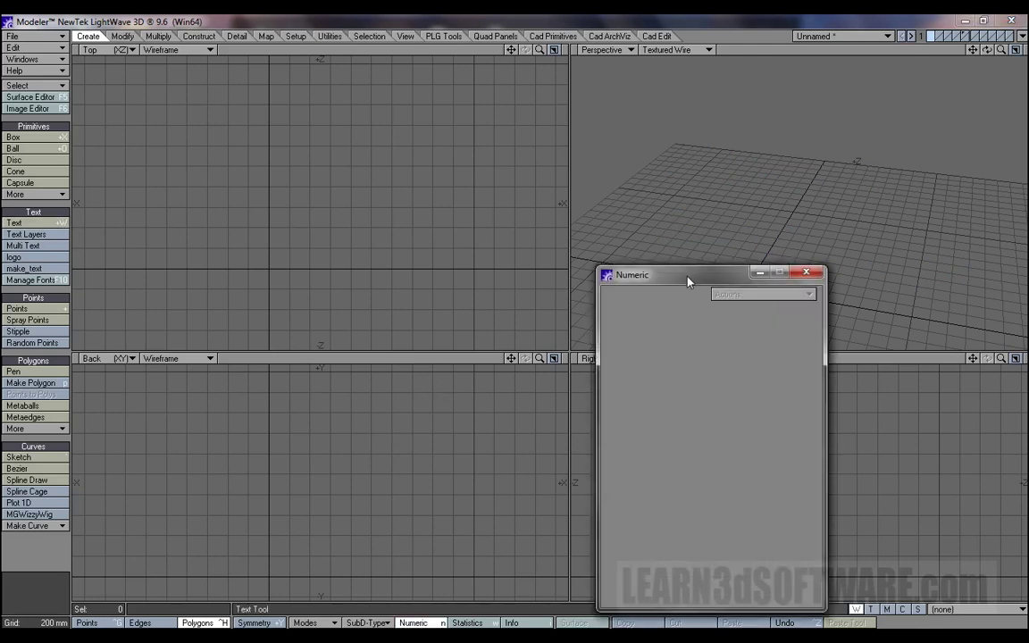
left_click_drag(687, 278, 727, 273)
left_click(18, 222)
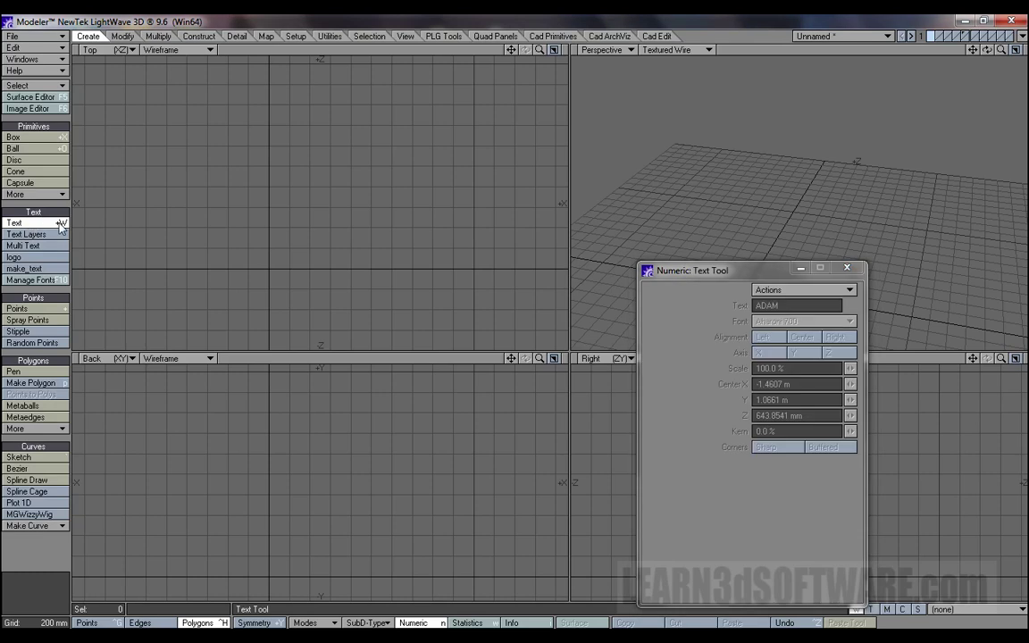
left_click_drag(199, 517, 139, 568)
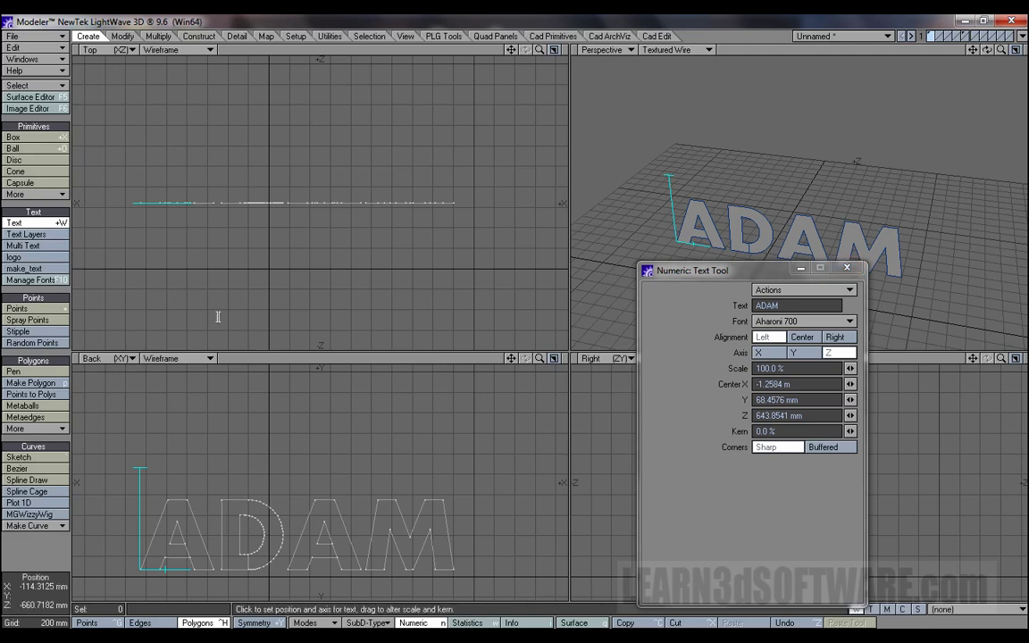
left_click(60, 222)
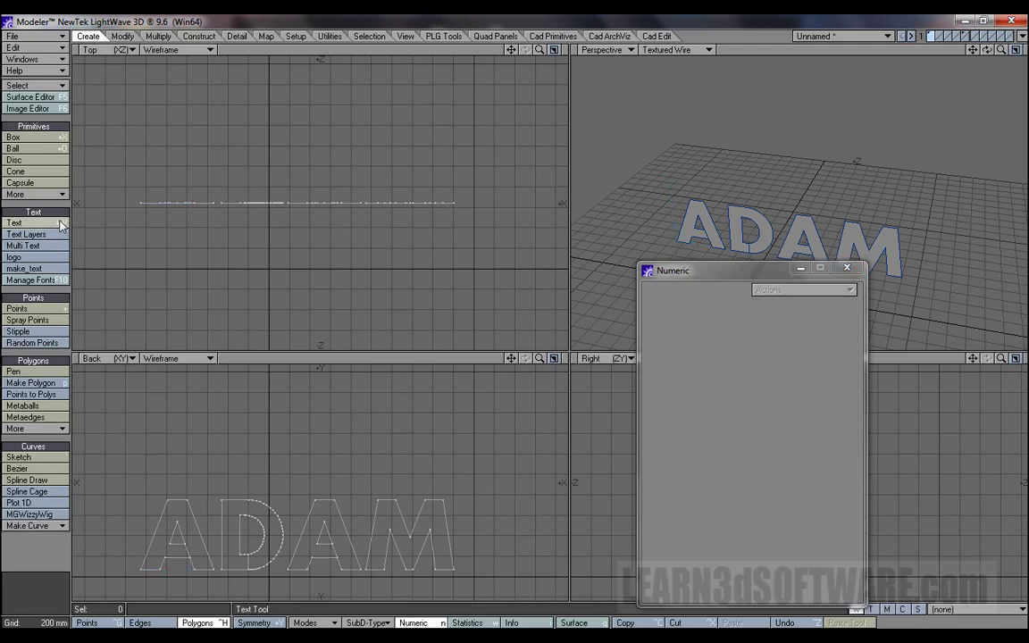
left_click(847, 268)
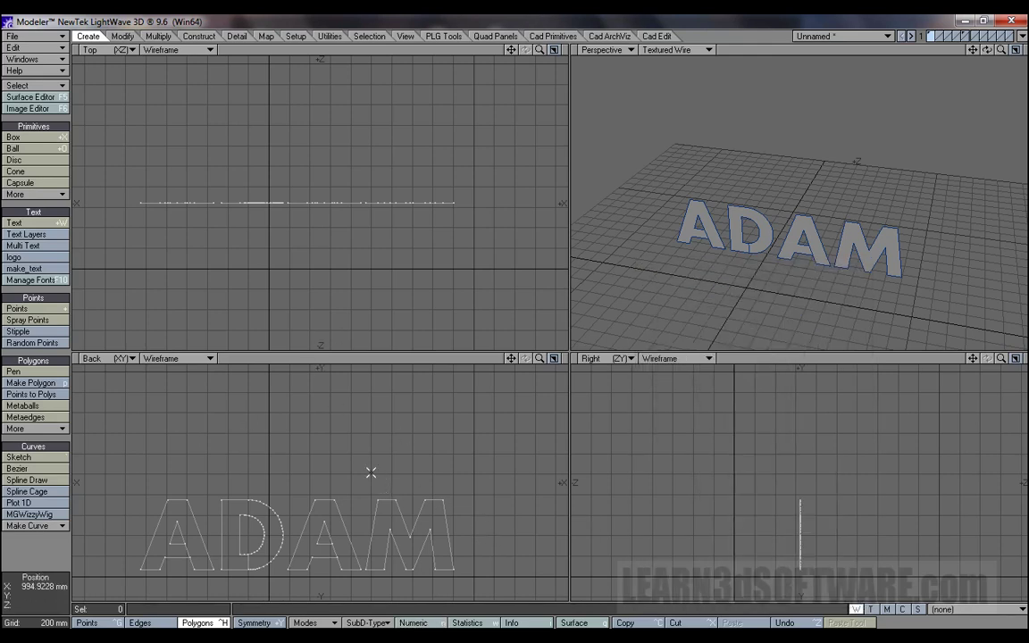
Step: Move the text slightly toward negative X and, in the Top view, toward negative Z to just in front of the X axis
key("t")
left_click_drag(359, 458, 323, 460)
left_click_drag(306, 214, 306, 287)
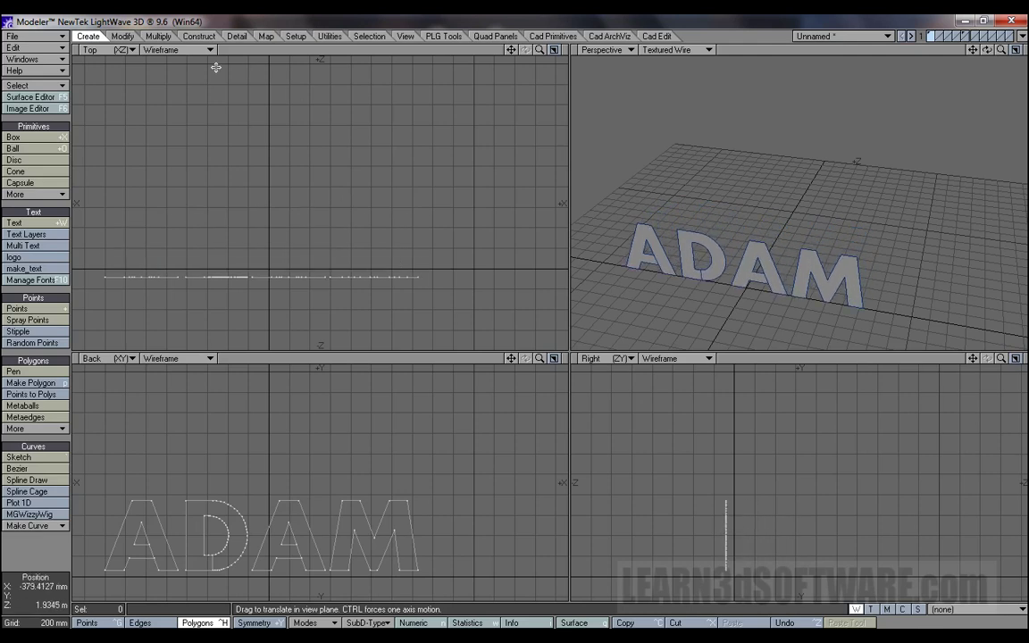
Step: Extrude the text polygons backward toward positive Z in the Top view to give the letters depth
left_click(154, 38)
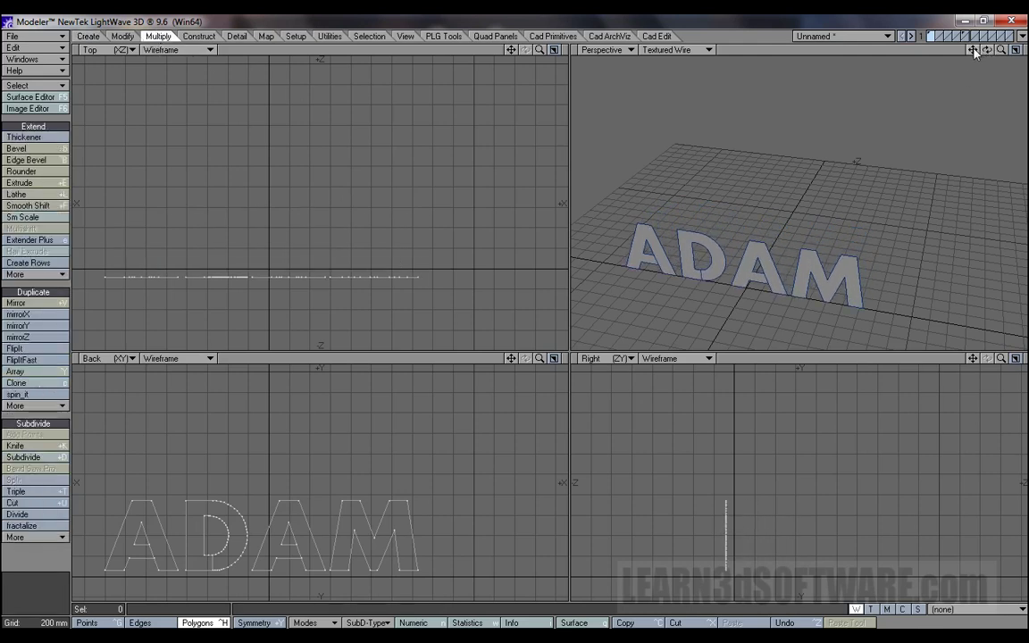
key("a")
left_click_drag(986, 50, 967, 12)
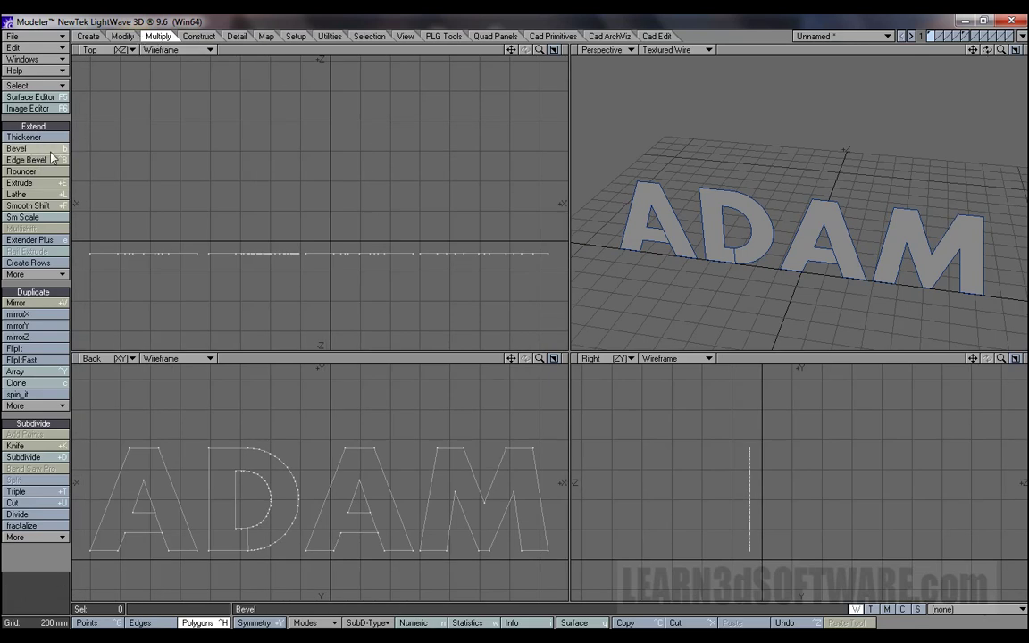
left_click(39, 183)
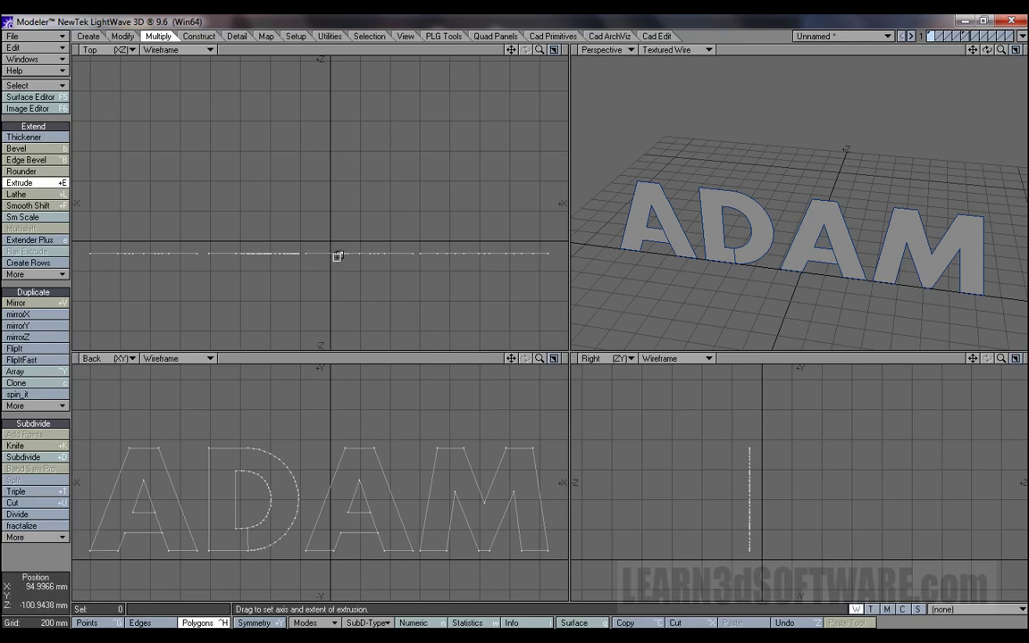
left_click_drag(329, 249, 333, 93)
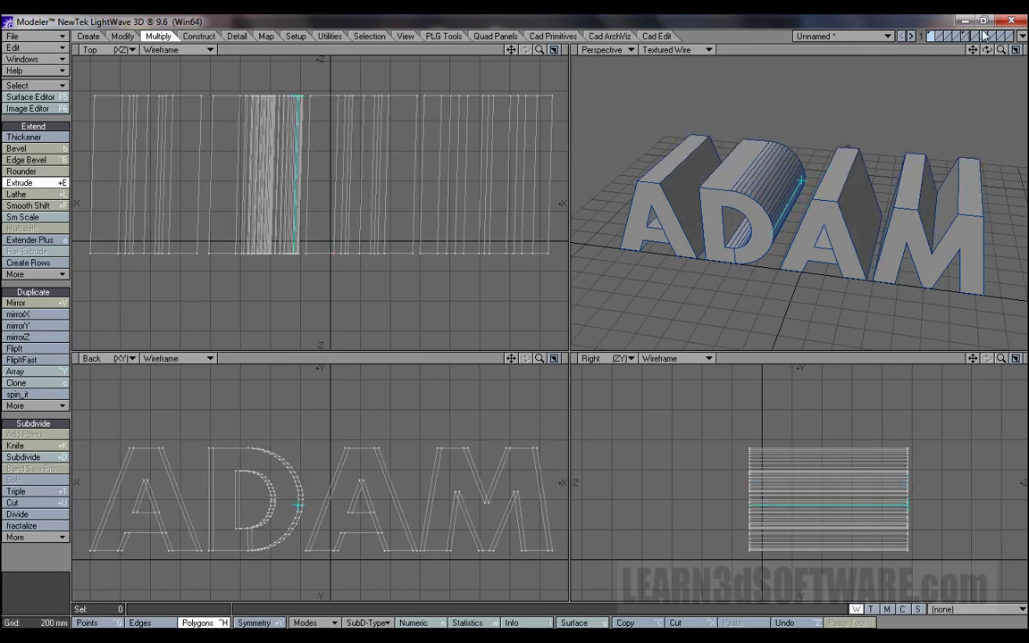
Step: Slant the extrusion to an extent of about X 0.9 m, Z 1.5 m, and inspect the letters from above
mouse_move(987, 51)
left_mouse_down()
mouse_move(948, 38)
mouse_move(1024, 52)
mouse_move(969, 54)
left_mouse_up()
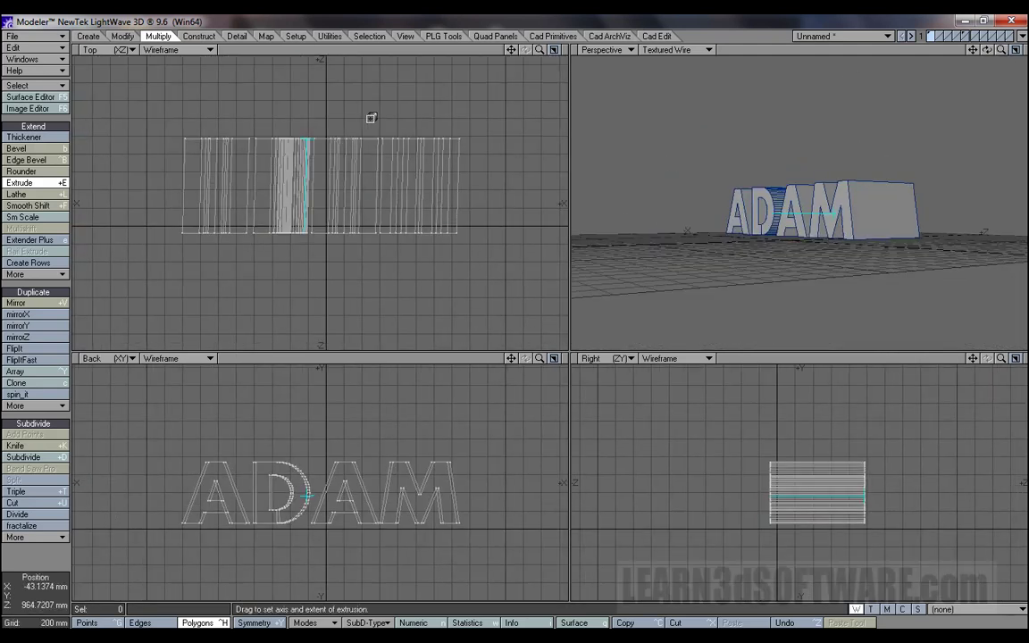
left_click_drag(284, 127, 357, 114)
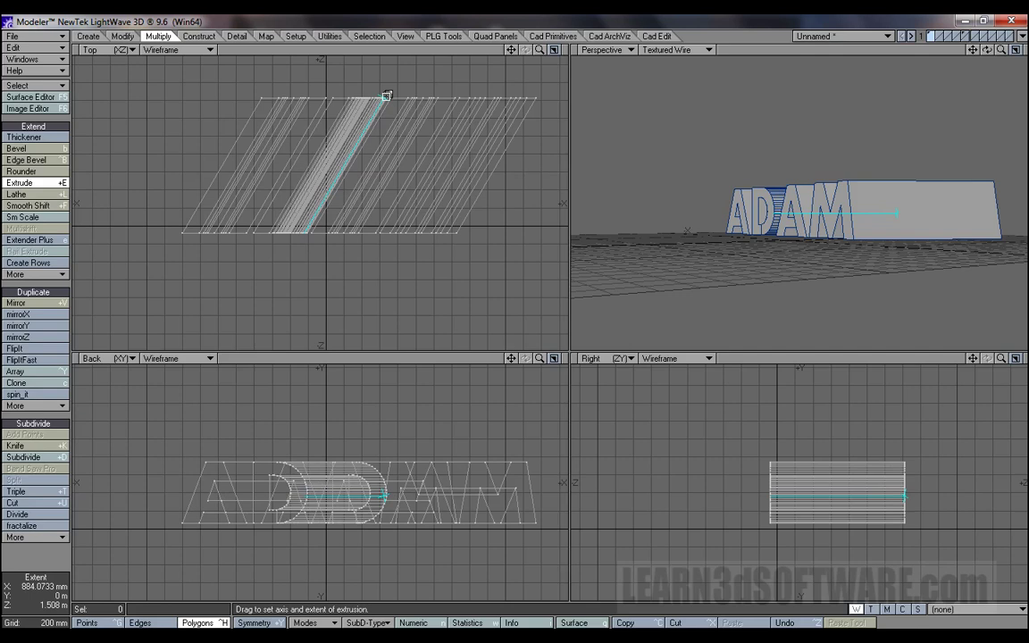
left_click_drag(386, 96, 390, 95)
left_click_drag(987, 50, 1015, 91)
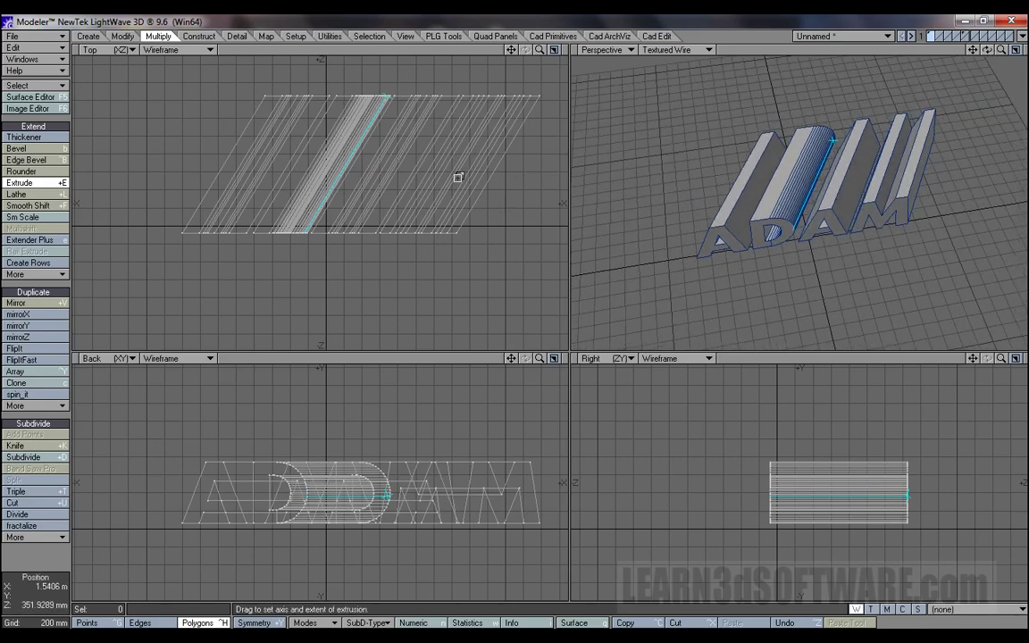
Step: Try the extrusion toward negative Z, check the letters' faces, and extend it straight toward positive Z with a shallower depth
left_click_drag(390, 96, 304, 322)
mouse_move(987, 50)
left_mouse_down()
mouse_move(974, 19)
mouse_move(894, 47)
mouse_move(982, 50)
left_mouse_up()
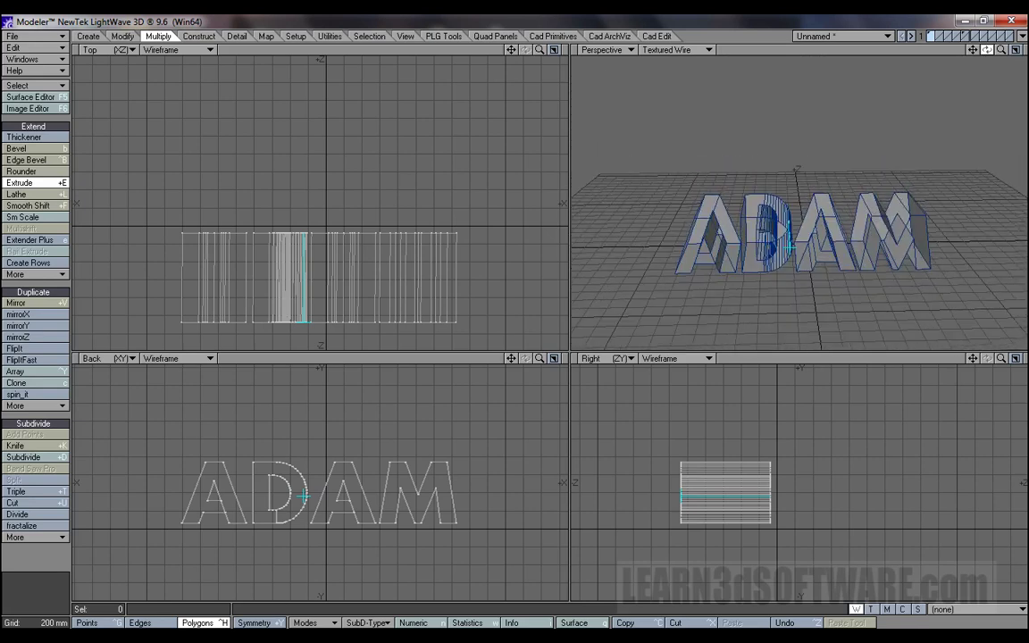
left_click_drag(301, 321, 306, 167)
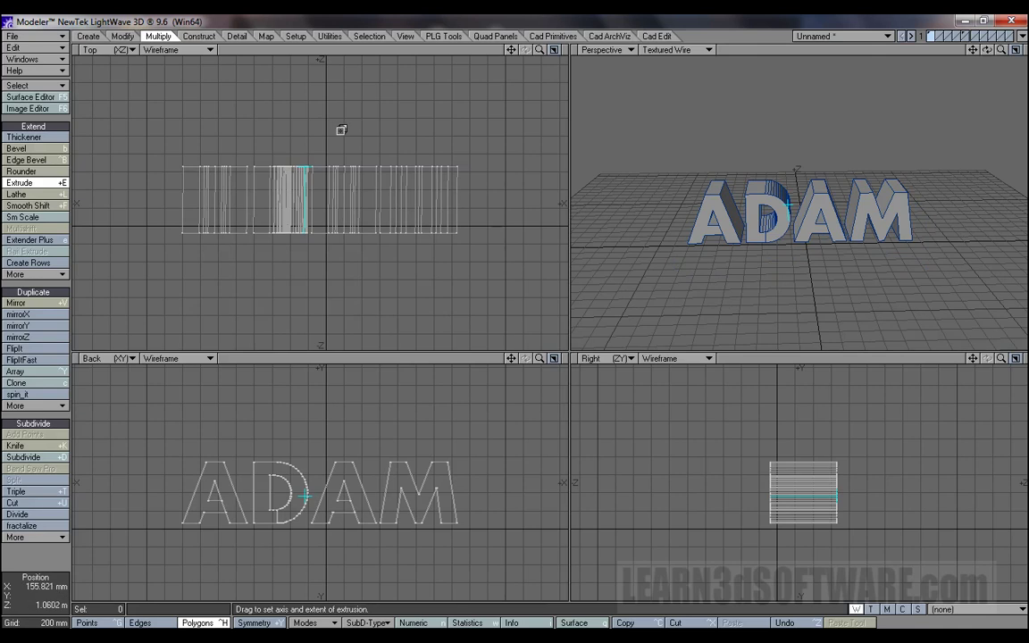
Step: Finish and undo the letters' extrusion, and lasso-select all four flat letter polygons in the Top view
key("space")
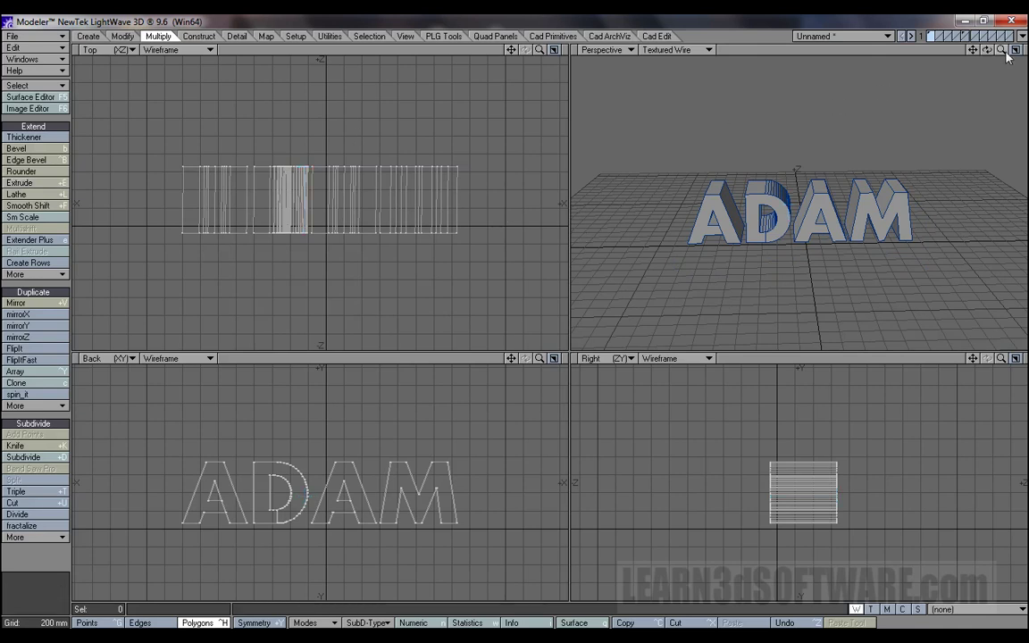
left_click_drag(987, 50, 1023, 51)
key("ctrl+z")
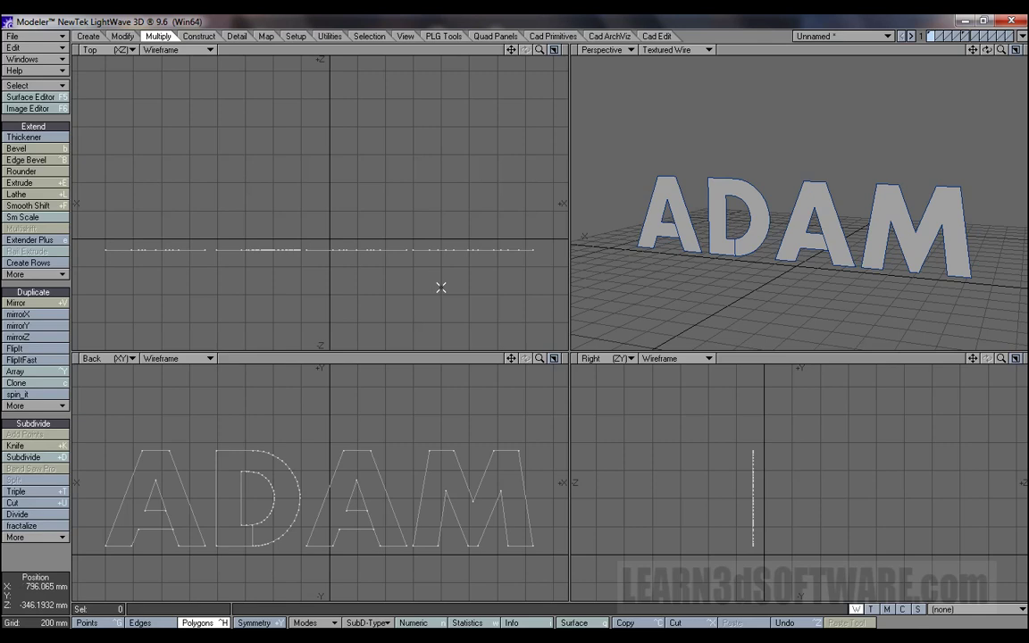
mouse_move(441, 288)
left_mouse_down()
mouse_move(87, 301)
mouse_move(278, 174)
mouse_move(541, 207)
left_mouse_up()
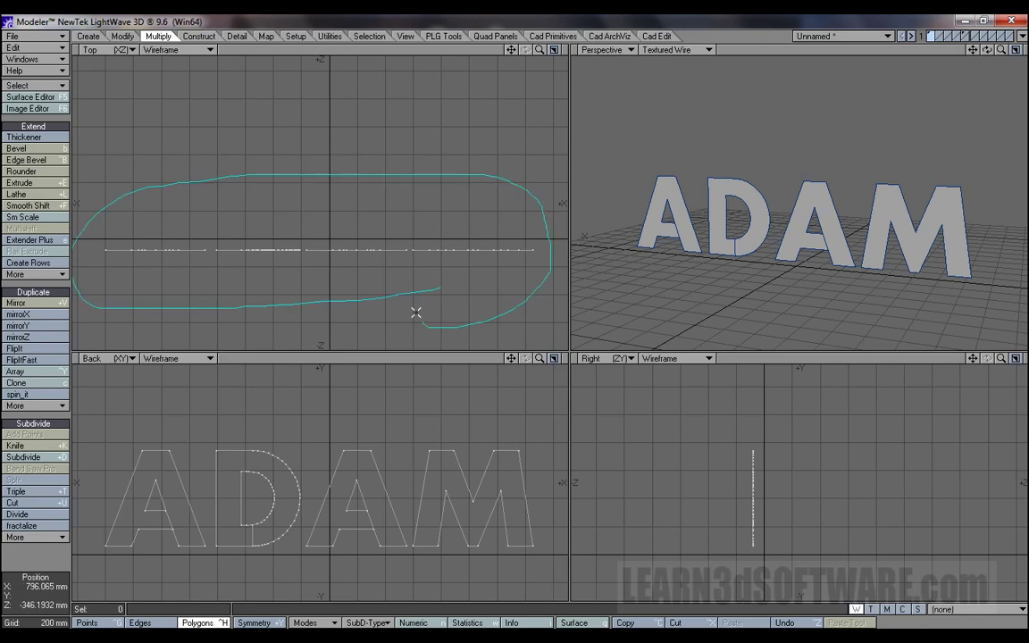
mouse_move(415, 312)
right_mouse_down()
mouse_move(409, 278)
mouse_move(398, 281)
right_mouse_up()
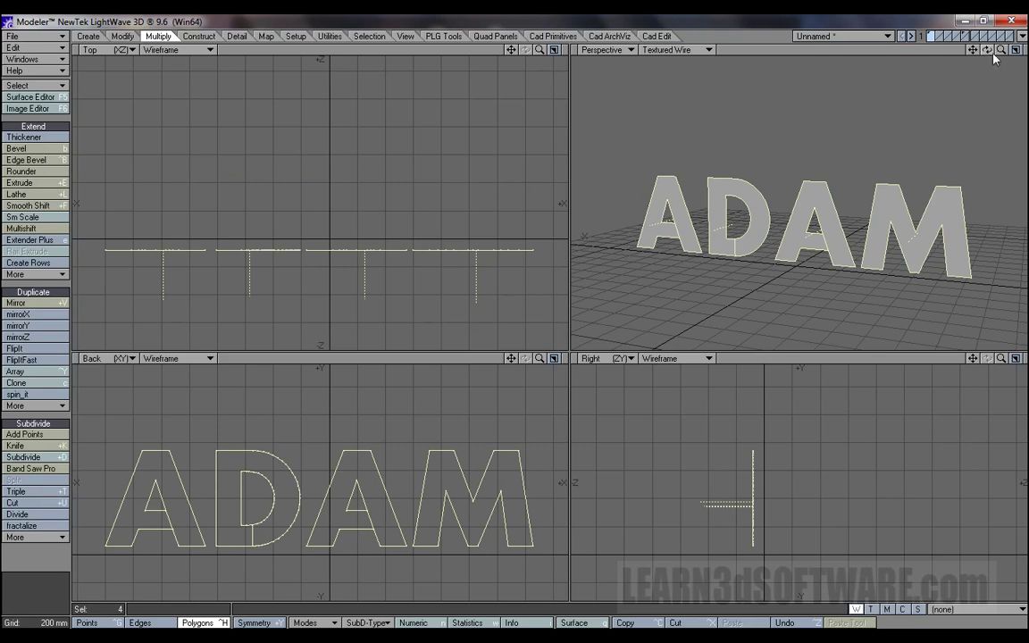
Step: Check which way the selected polygons' normals point, and extrude the letters toward positive Z in the Top view
left_click_drag(992, 52, 983, 59)
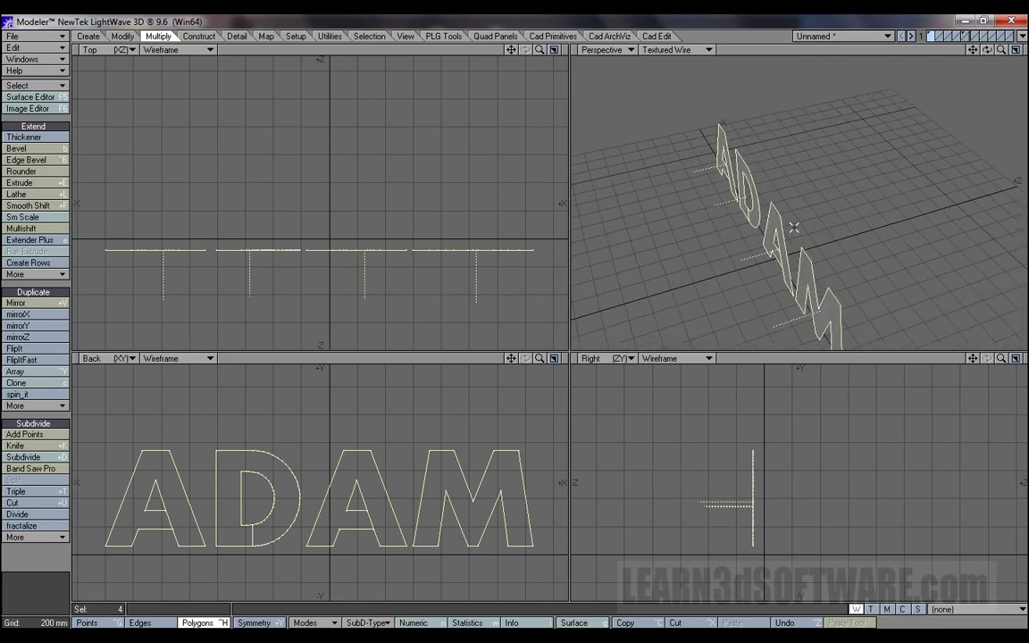
left_click_drag(993, 51, 949, 104)
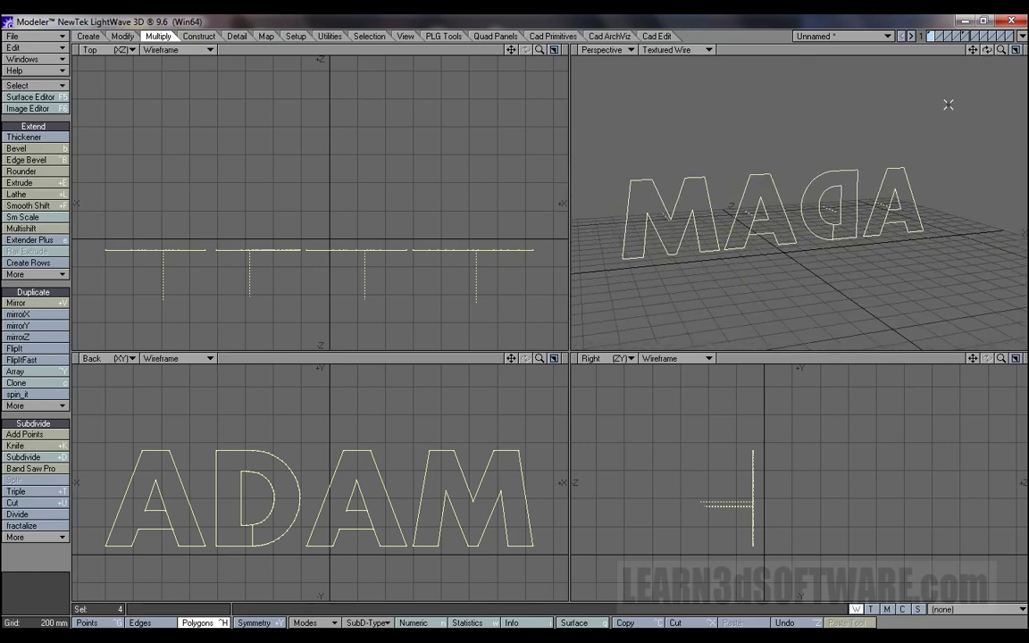
left_click_drag(988, 51, 1015, 75)
left_click_drag(934, 53, 920, 55)
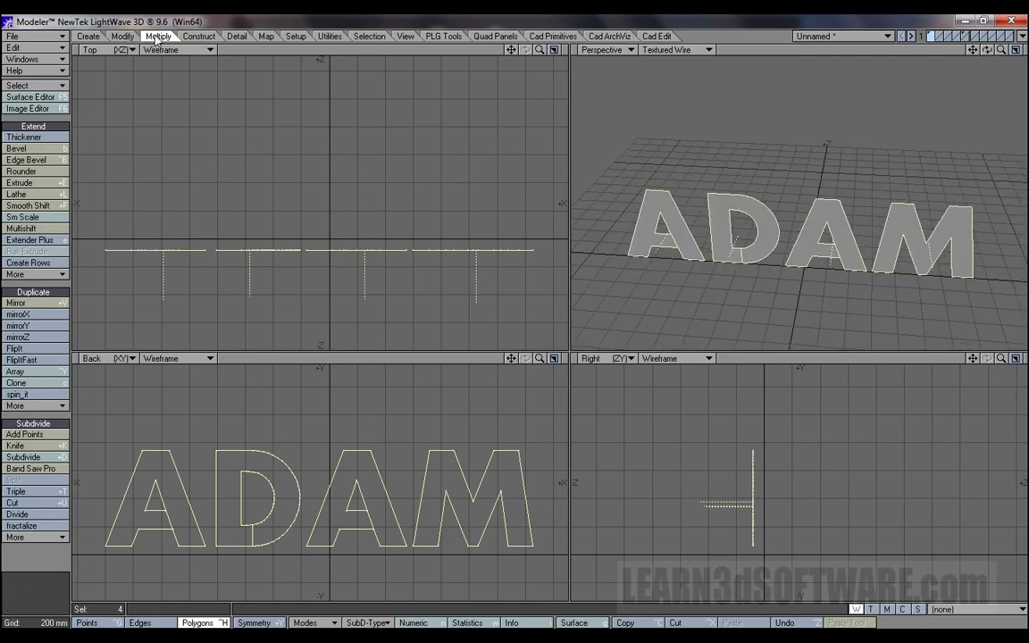
left_click(27, 182)
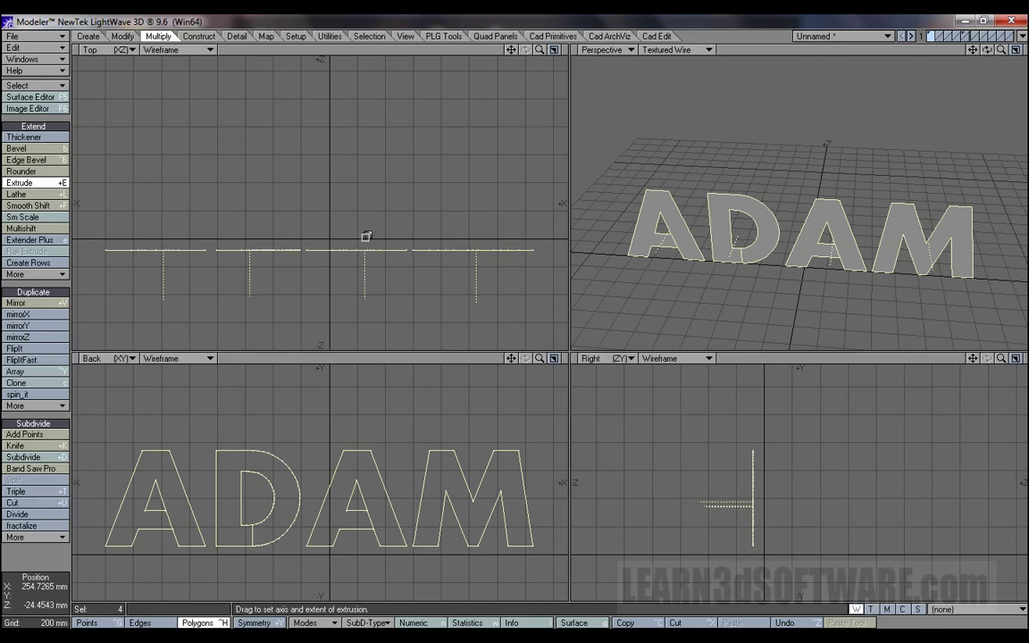
left_click_drag(366, 237, 367, 170)
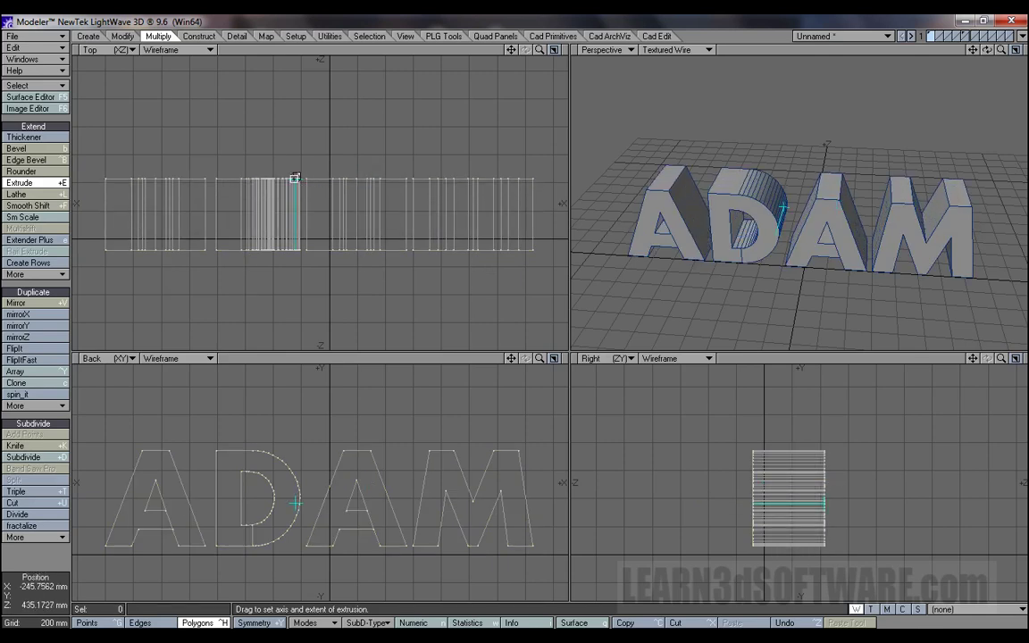
Step: Reverse the extrusion toward negative Z in the Top view and straighten it so the letters no longer slant sideways
left_click_drag(294, 177, 307, 322)
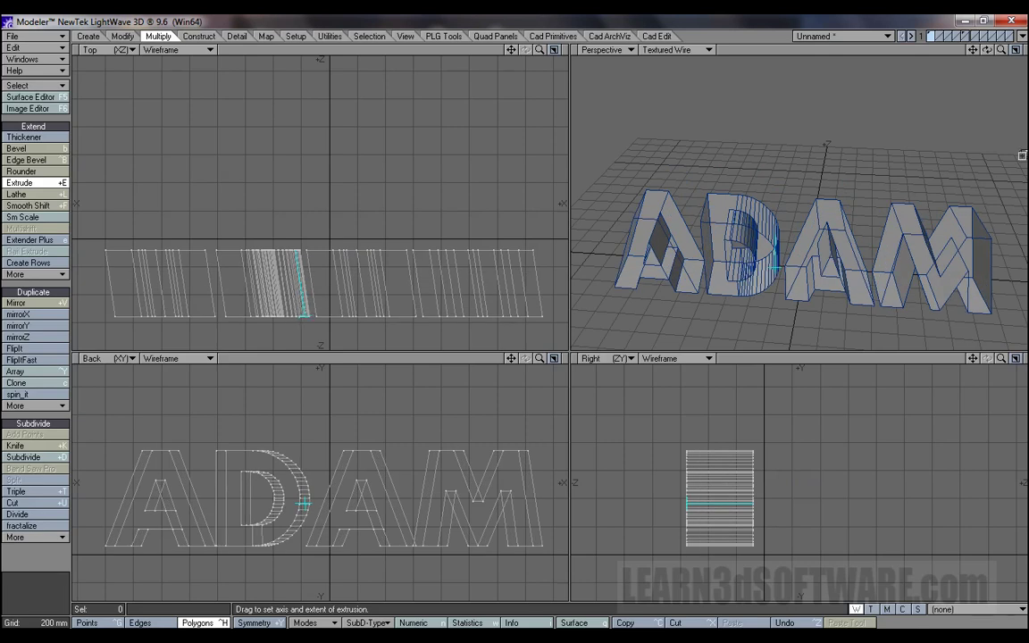
mouse_move(988, 50)
left_mouse_down()
mouse_move(967, 56)
mouse_move(903, 36)
mouse_move(967, 37)
mouse_move(1005, 59)
mouse_move(972, 50)
mouse_move(975, 64)
left_mouse_up()
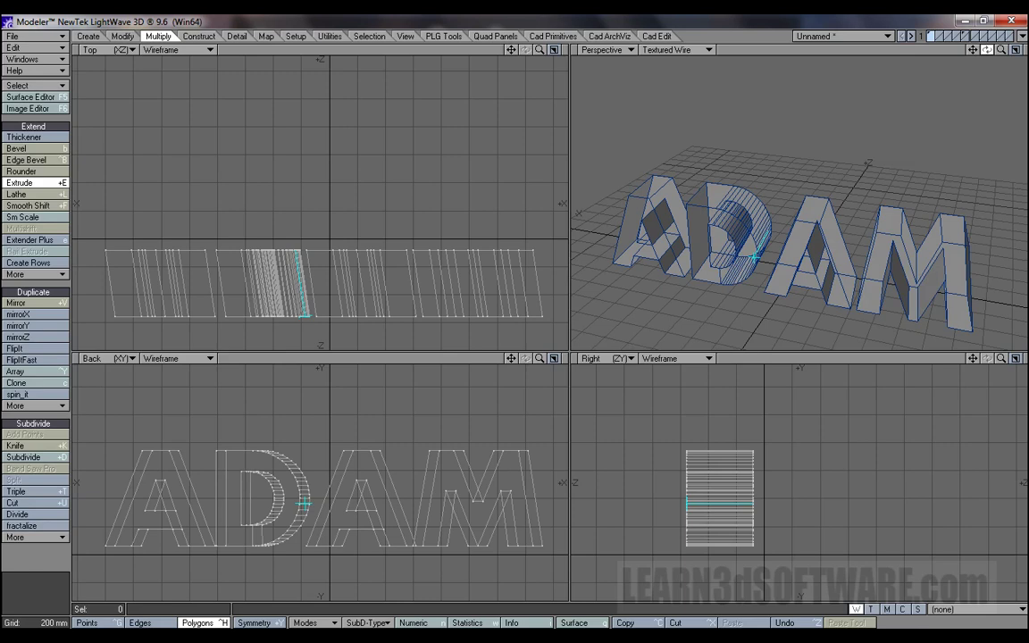
left_click_drag(987, 51, 986, 50)
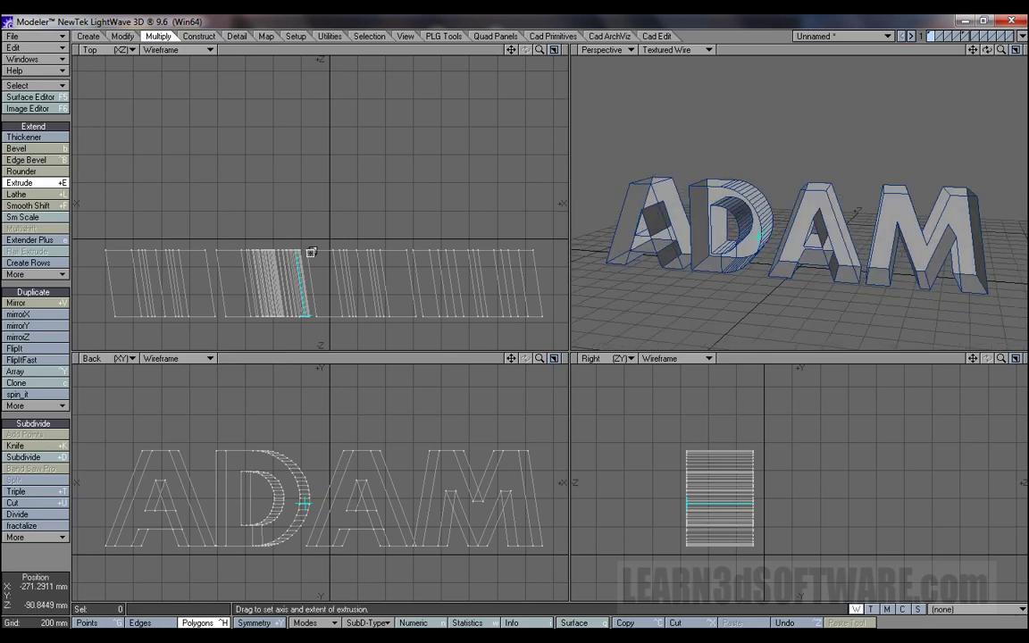
left_click_drag(311, 252, 294, 314)
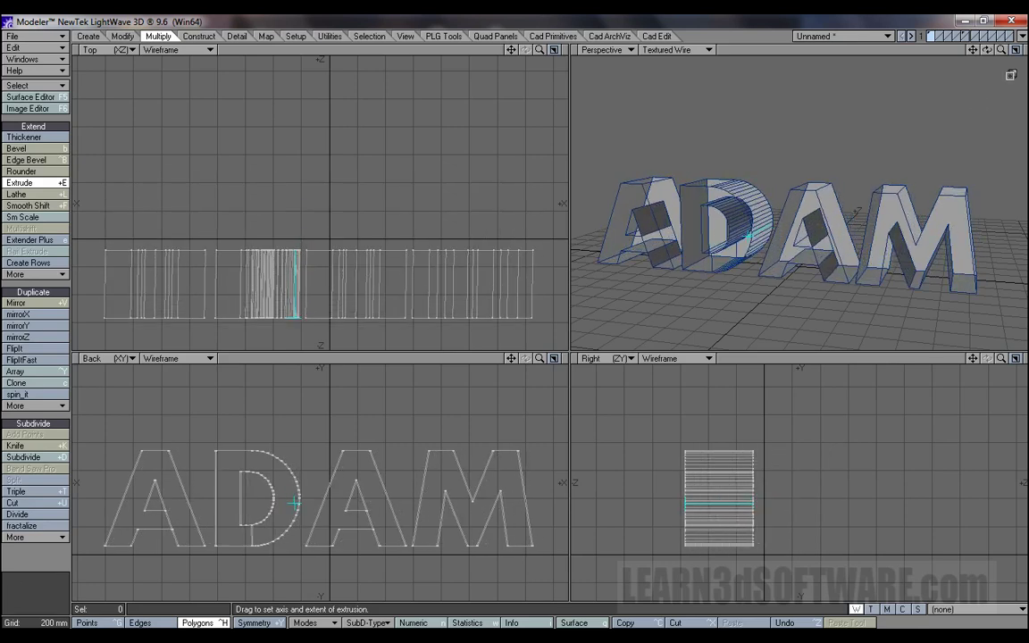
left_click_drag(987, 51, 924, 80)
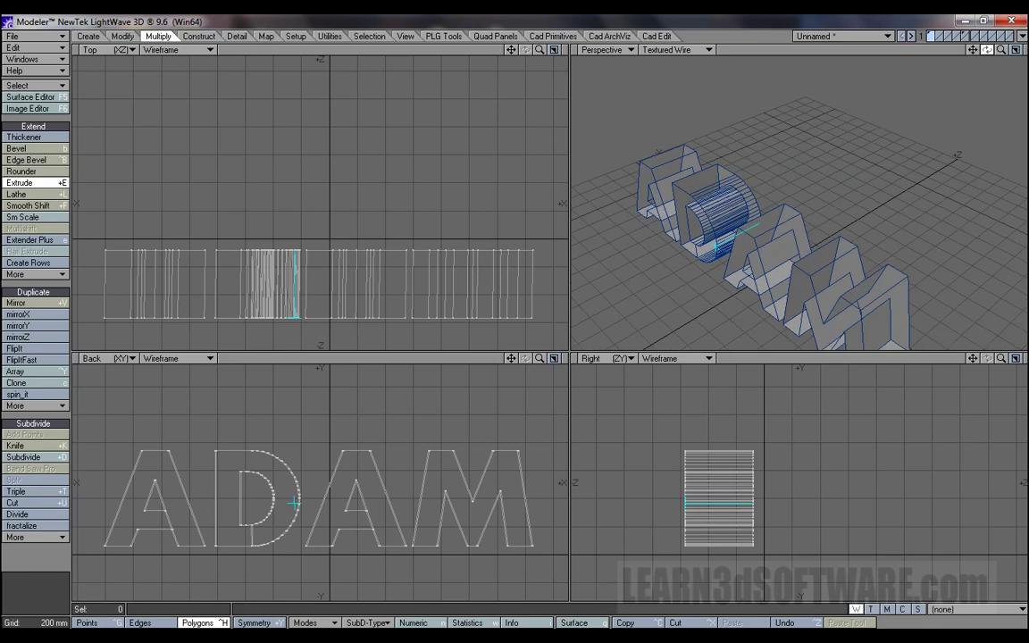
left_click_drag(1007, 75, 902, 156)
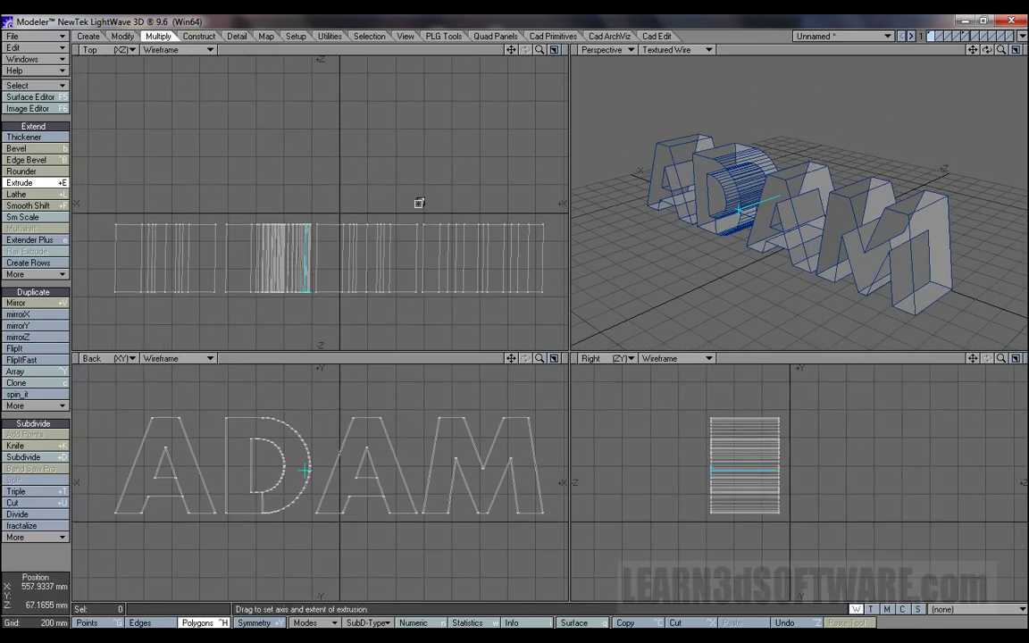
Step: Drop the Extrude tool and examine the front, side and inner faces of the reversed extrusion from several angles
key("space")
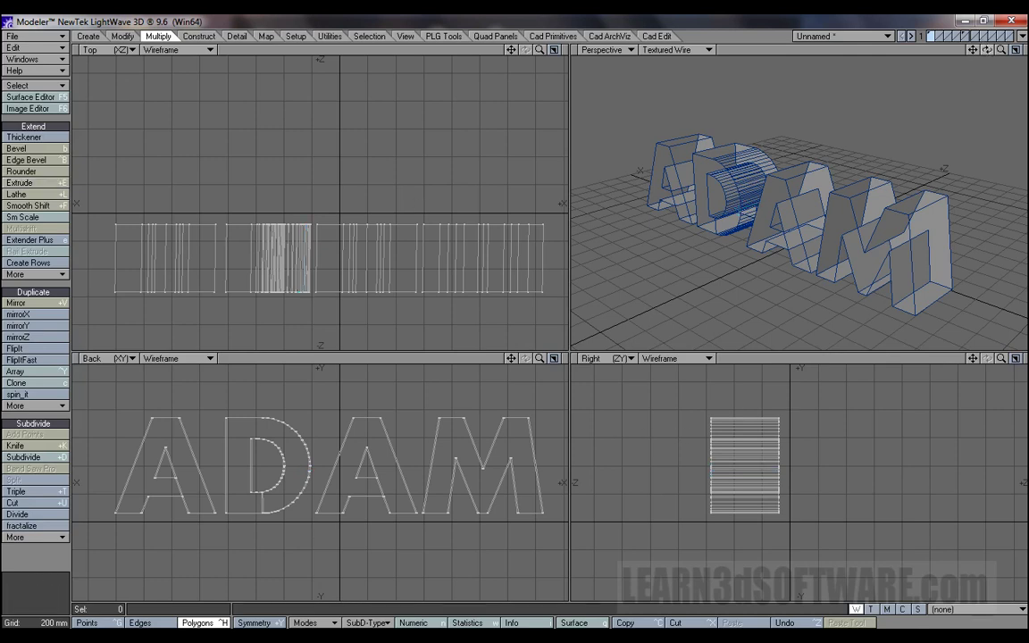
mouse_move(987, 50)
left_mouse_down()
mouse_move(1026, 56)
mouse_move(969, 50)
mouse_move(1003, 40)
mouse_move(1014, 75)
mouse_move(990, 50)
left_mouse_up()
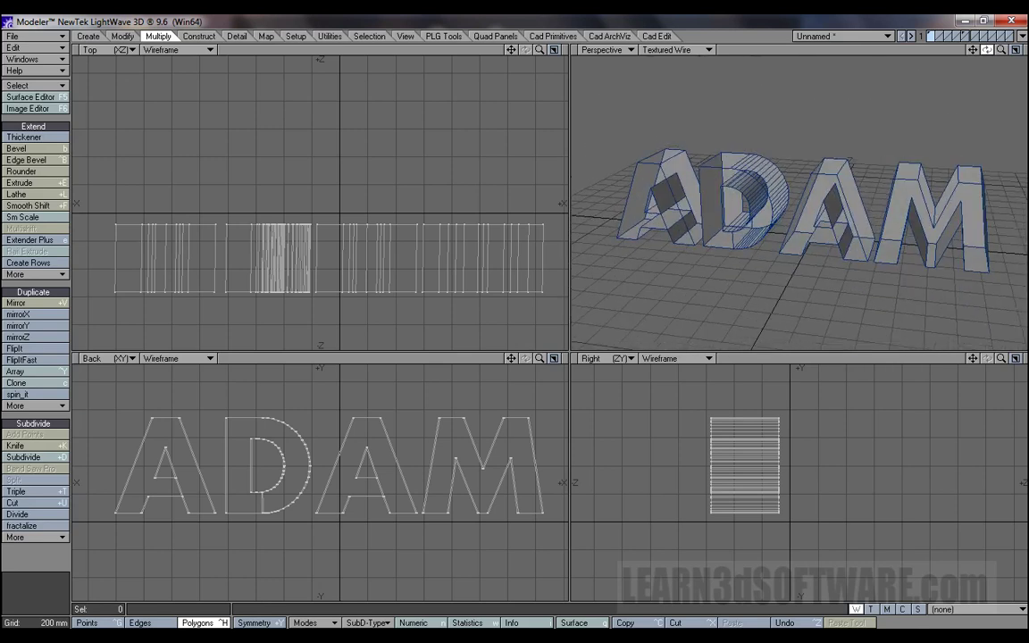
left_click_drag(912, 52, 920, 52)
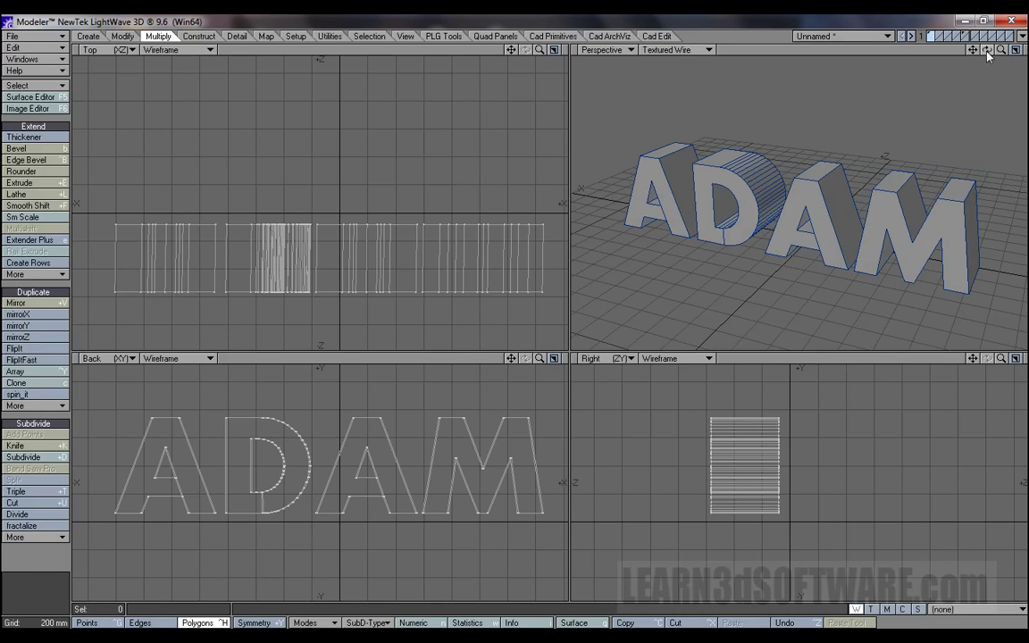
left_click_drag(988, 53, 796, 76)
left_click_drag(989, 50, 911, 59)
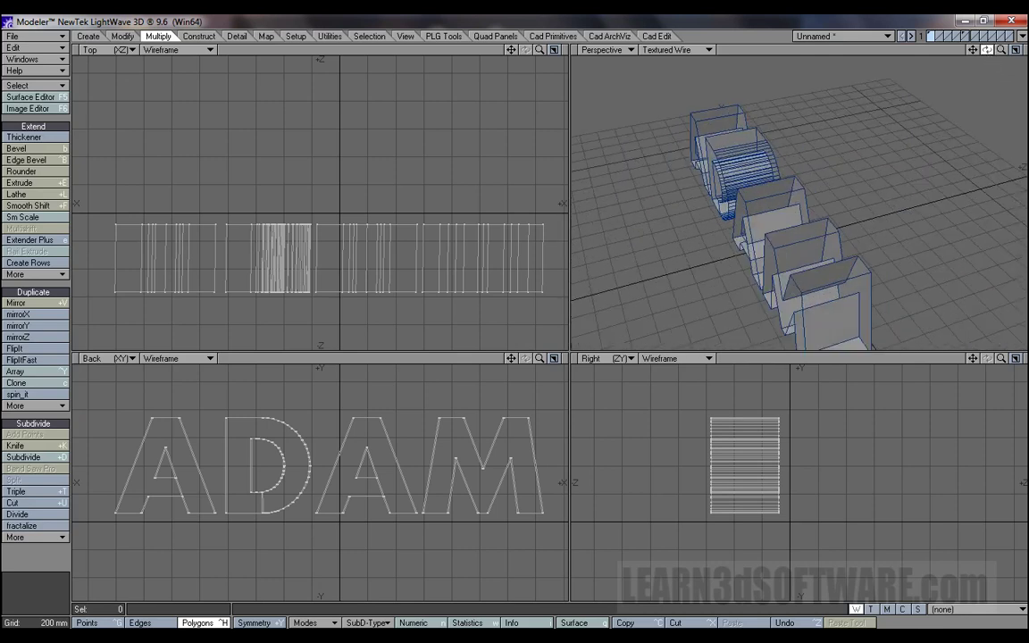
mouse_move(986, 51)
left_mouse_down()
mouse_move(979, 63)
mouse_move(902, 36)
mouse_move(1005, 45)
mouse_move(988, 51)
left_mouse_up()
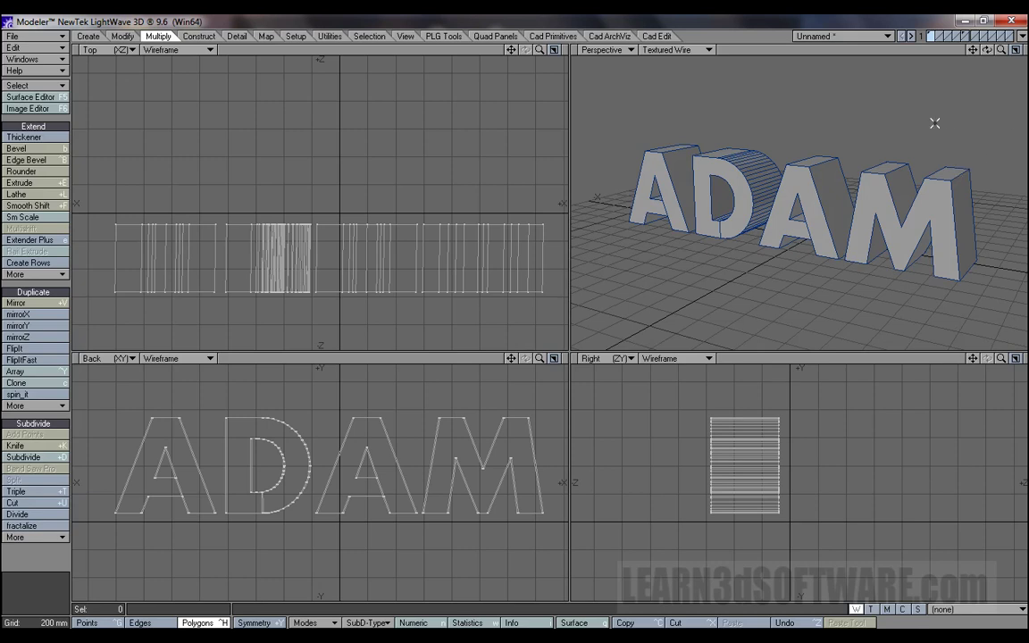
left_click_drag(988, 50, 954, 50)
Step: Undo the negative-Z extrusion back to the flat, selected letter polygons
key("ctrl+z")
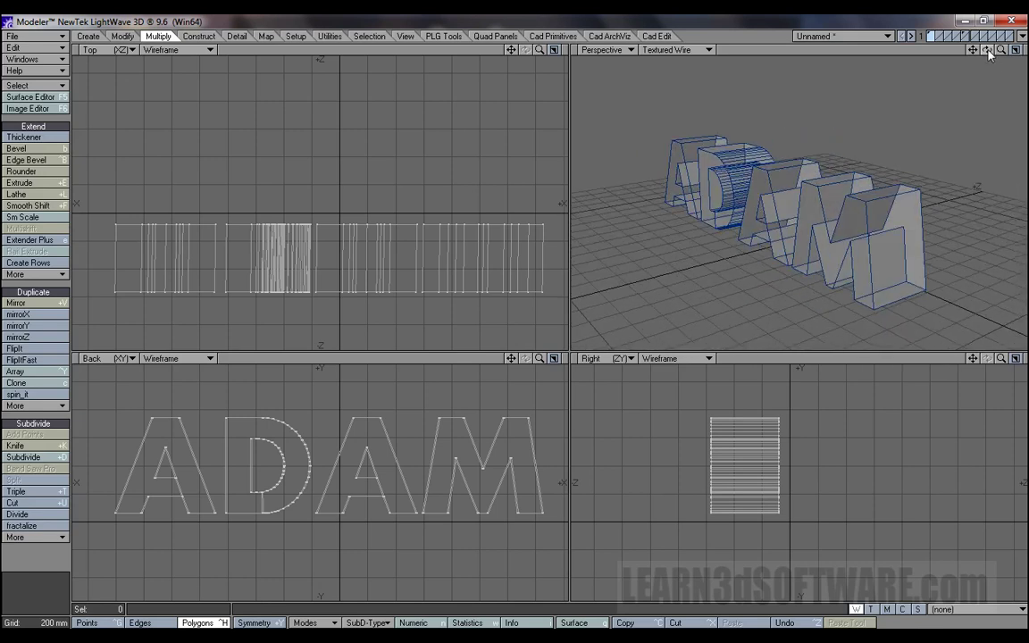
key("z")
key("ctrl+z")
key("ctrl+z")
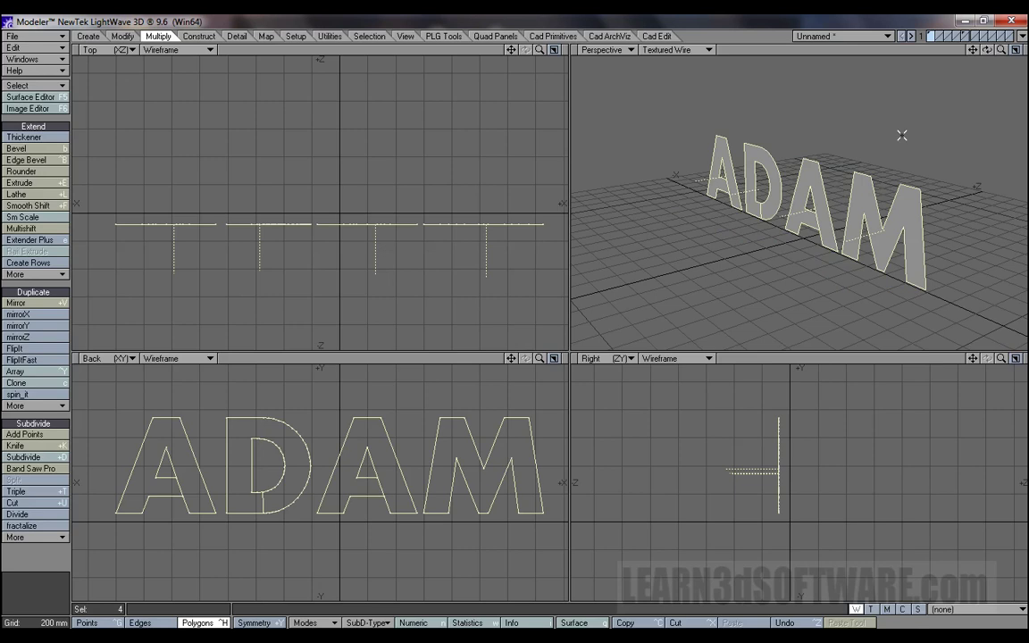
left_click_drag(989, 53, 972, 56)
Step: Open the numeric options and extrude the letters toward positive Z to an extent of about X 10 mm, Z 598 mm
key("n")
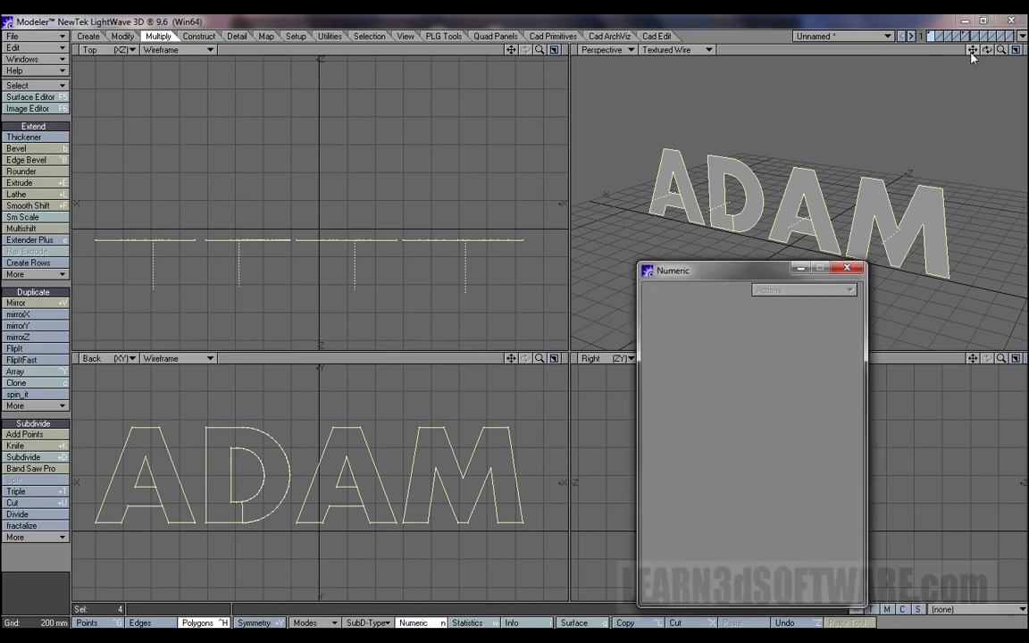
left_click(40, 183)
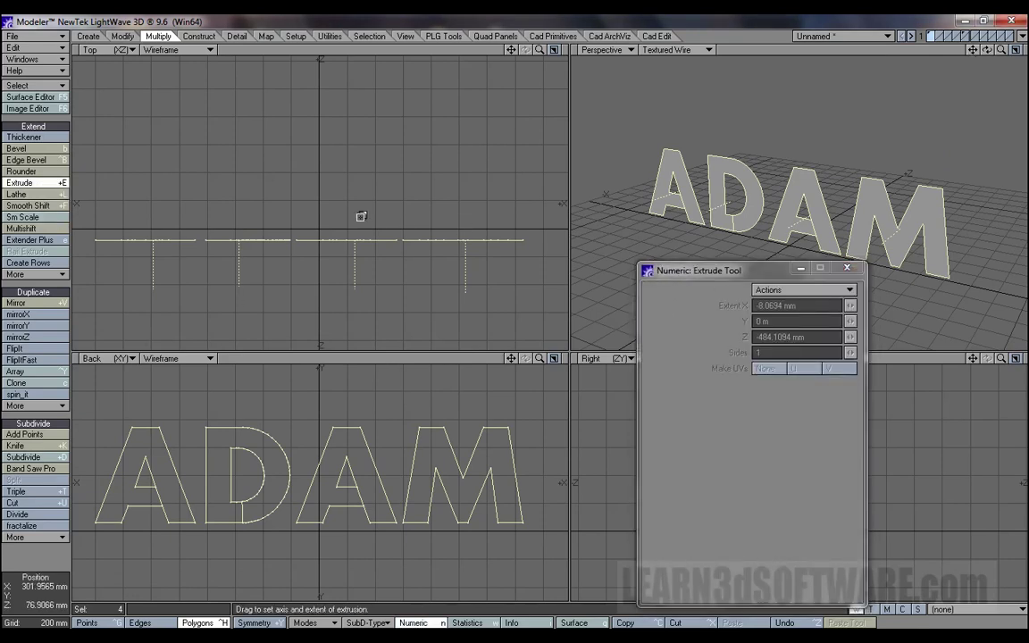
left_click_drag(359, 218, 359, 133)
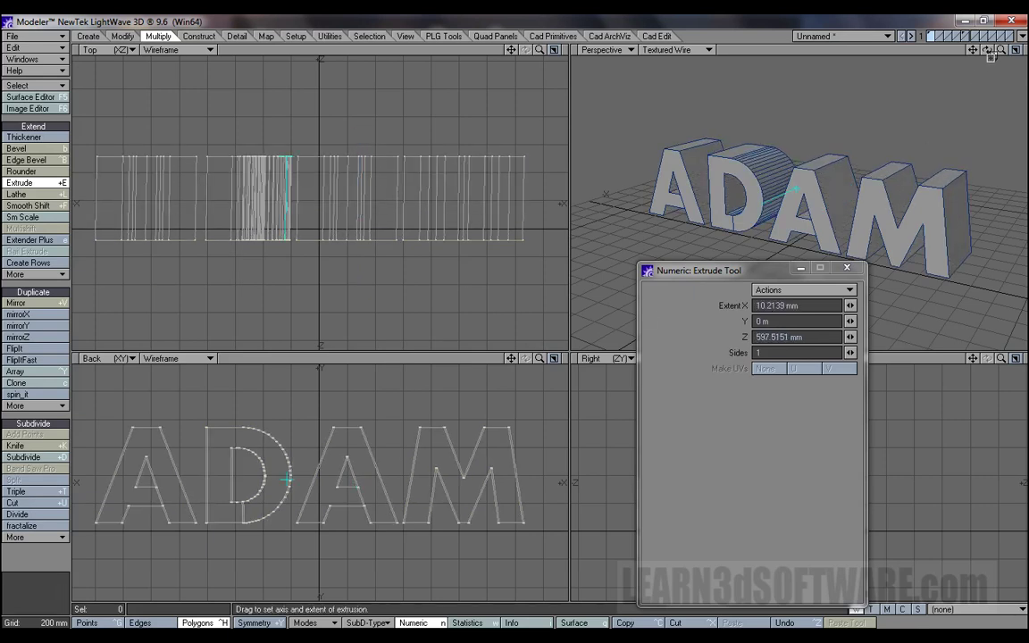
left_click_drag(988, 52, 948, 99)
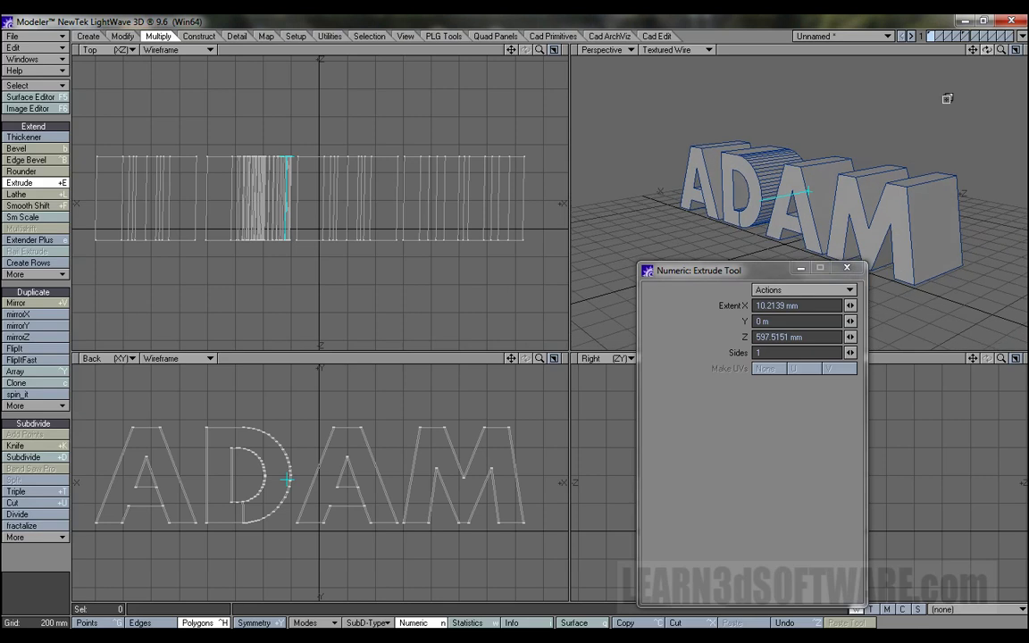
Step: Set the extrusion's Sides to 3 to divide the letters' depth into segments, close the numeric options and drop the tool
left_click_drag(661, 270, 300, 280)
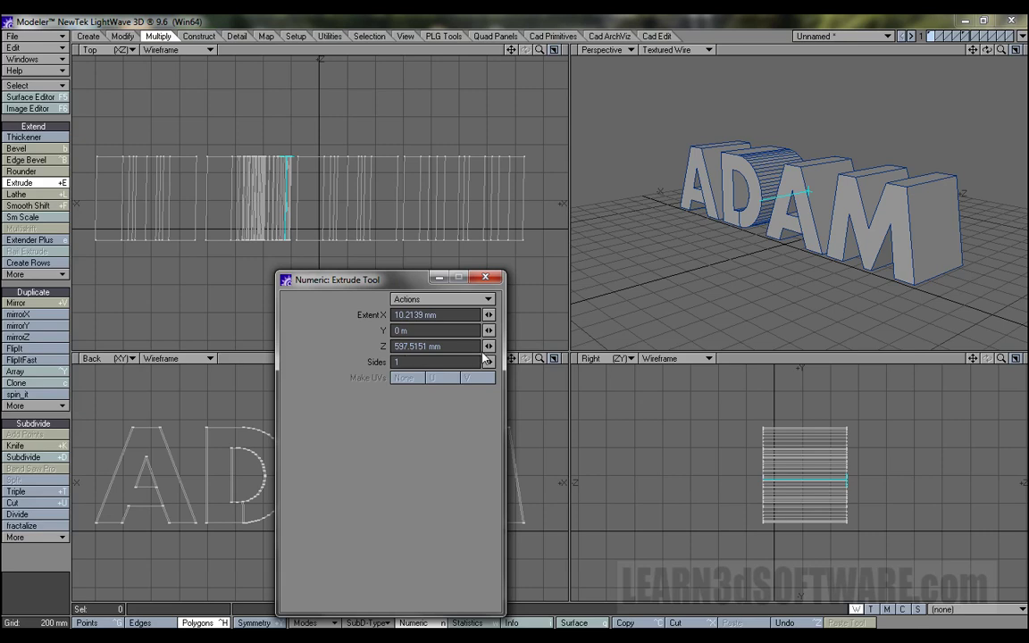
left_click_drag(489, 362, 509, 362)
left_click_drag(974, 51, 923, 52)
left_click_drag(1002, 56, 987, 55)
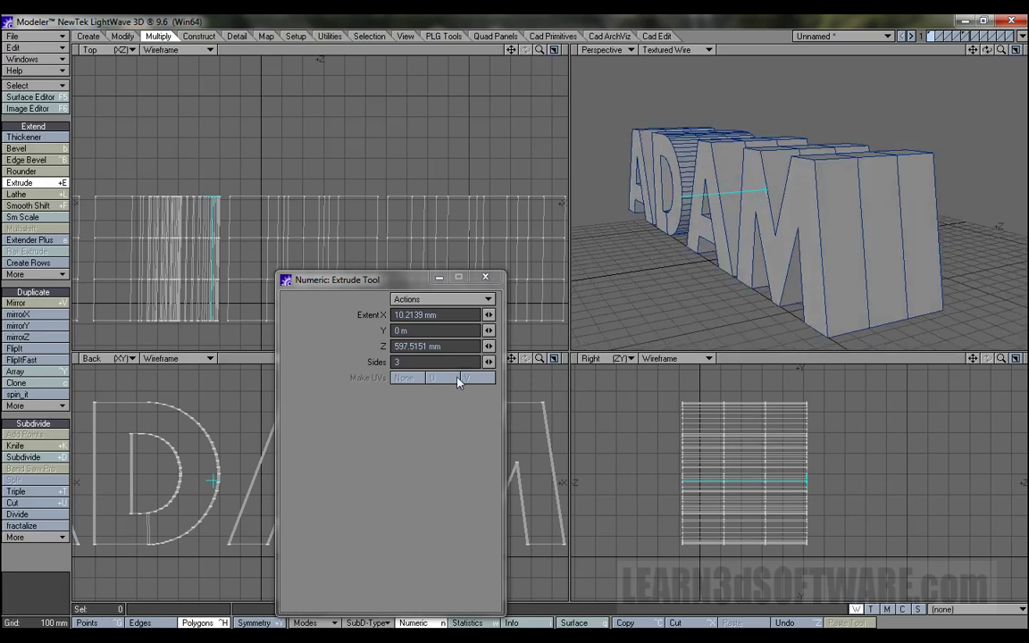
mouse_move(489, 368)
left_mouse_down()
mouse_move(499, 367)
mouse_move(491, 362)
left_mouse_up()
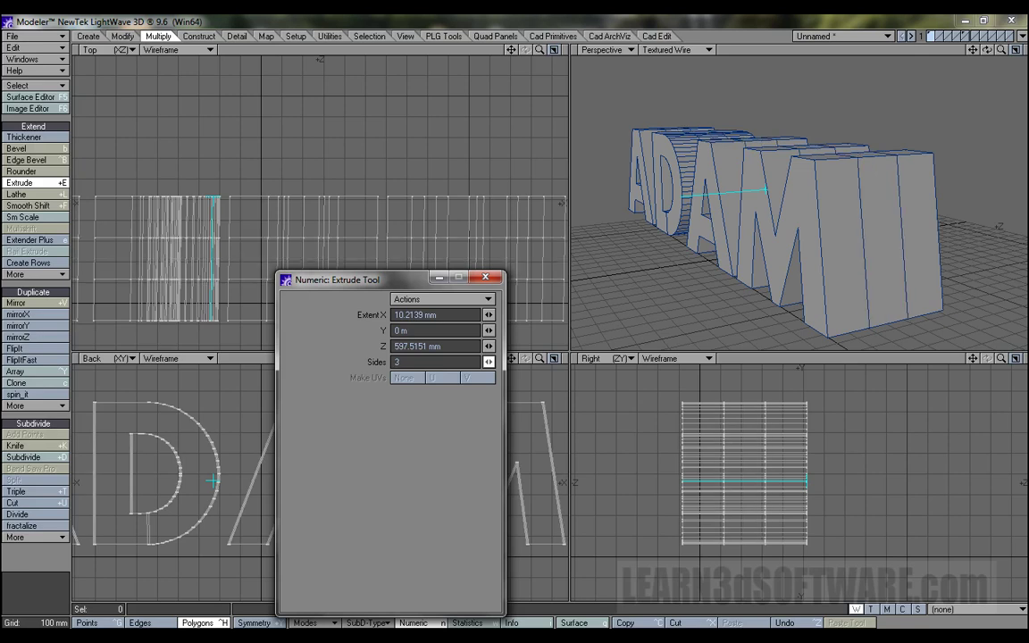
left_click(484, 280)
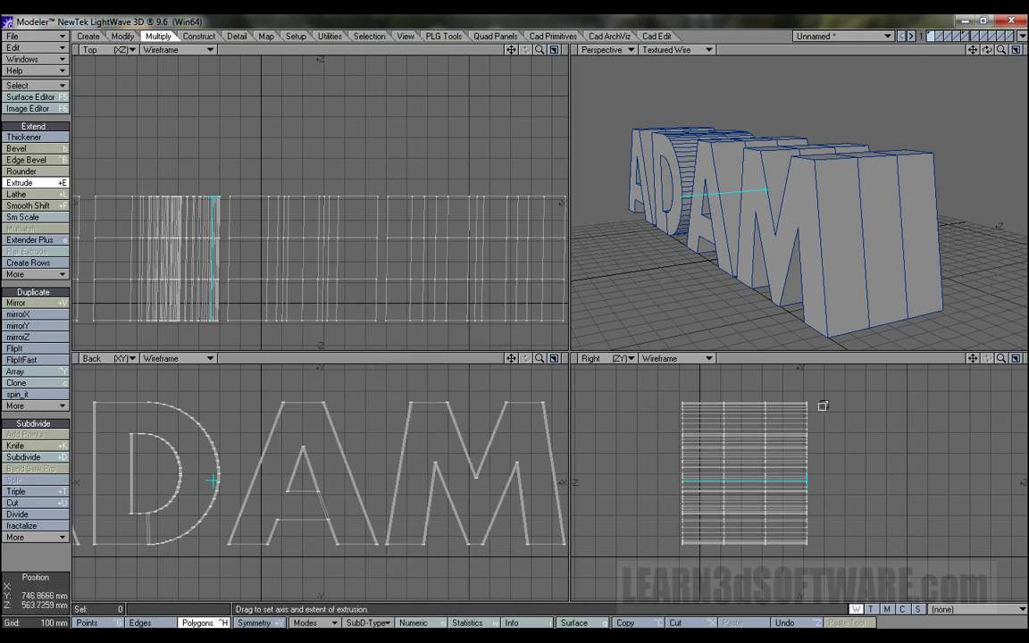
key("space")
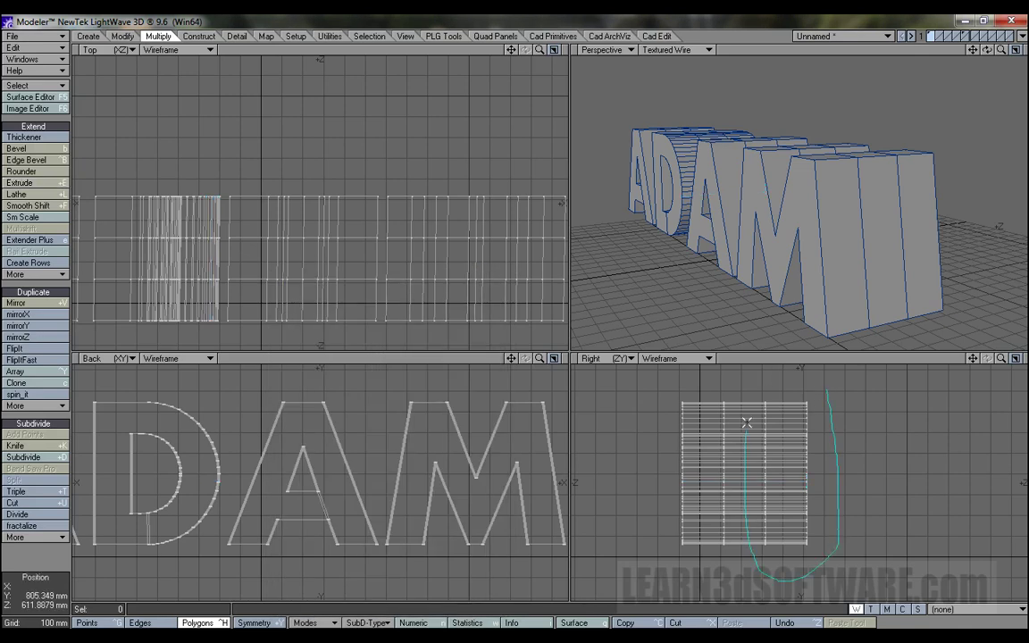
Step: Lasso-select the letters' rear segment in the Right view, stretch it to about 149% by 258% in the Back view, and clear the selection
right_click_drag(807, 391, 845, 398)
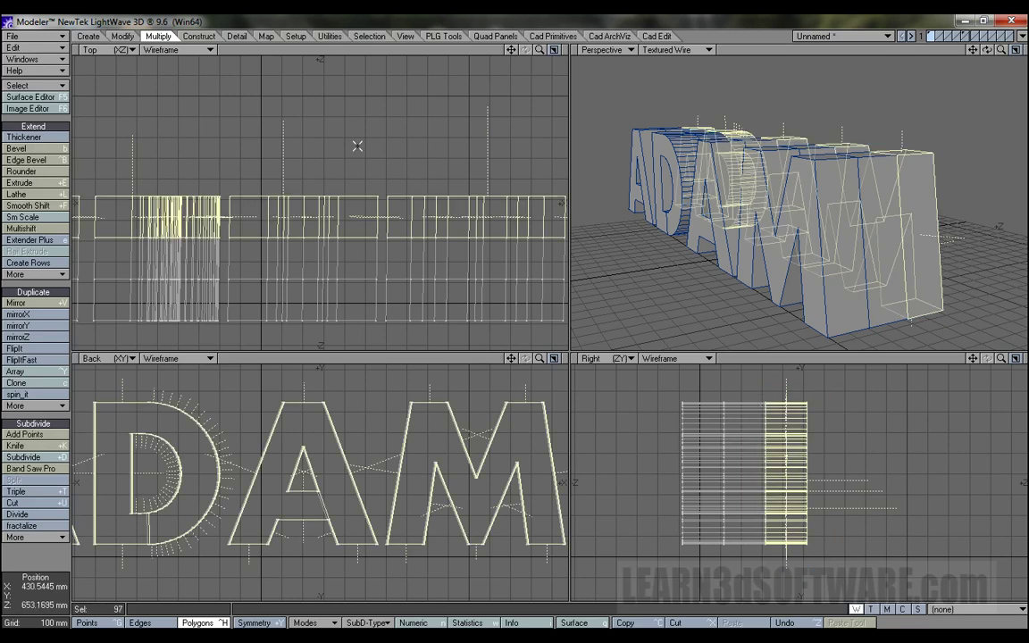
left_click_drag(539, 50, 419, 50)
left_click_drag(986, 51, 1021, 52)
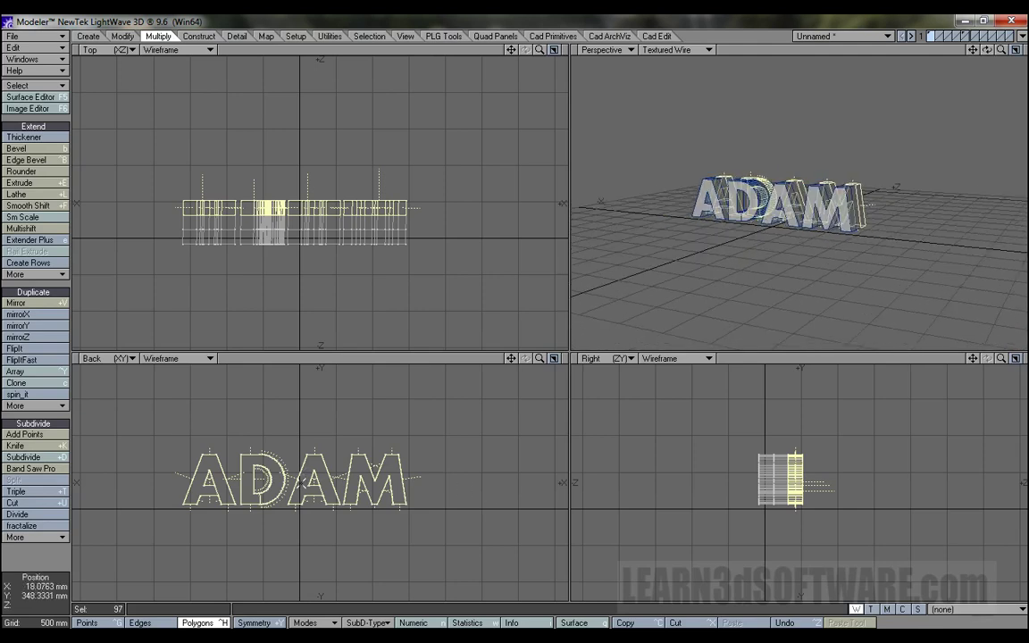
key("h")
left_click_drag(301, 483, 341, 415)
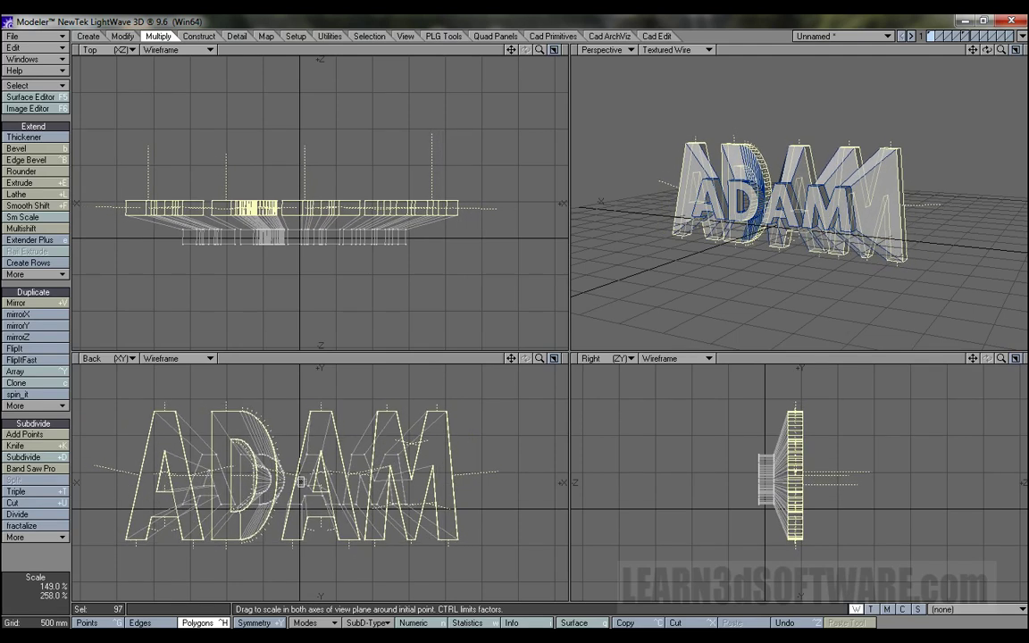
key("space")
key("slash")
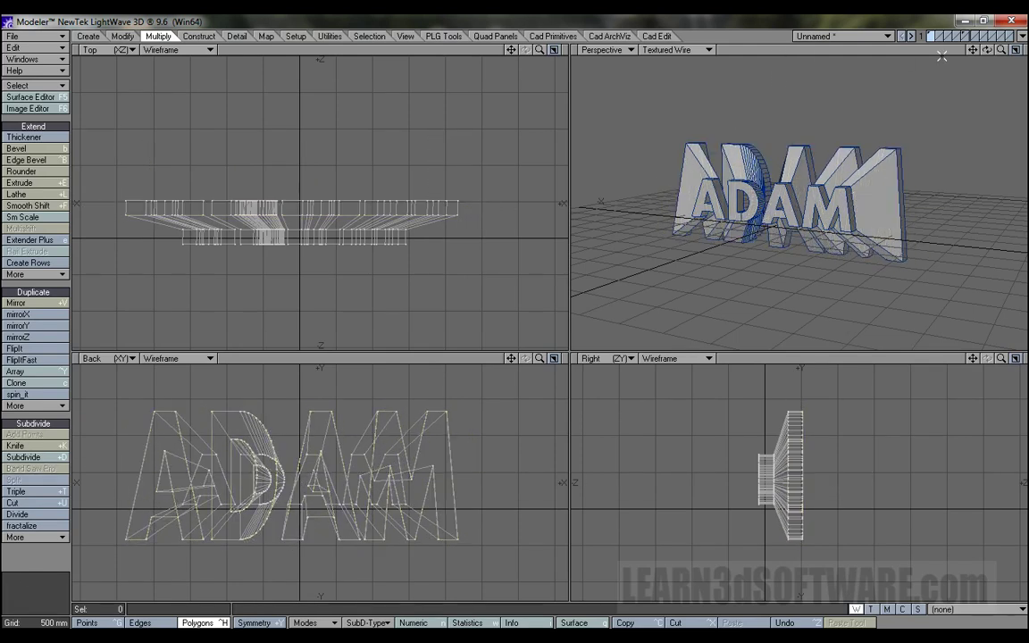
Step: Move all the letters straight up in the Back view until their bases rest on the horizontal ground axis
mouse_move(986, 50)
left_mouse_down()
mouse_move(972, 51)
mouse_move(985, 54)
left_mouse_up()
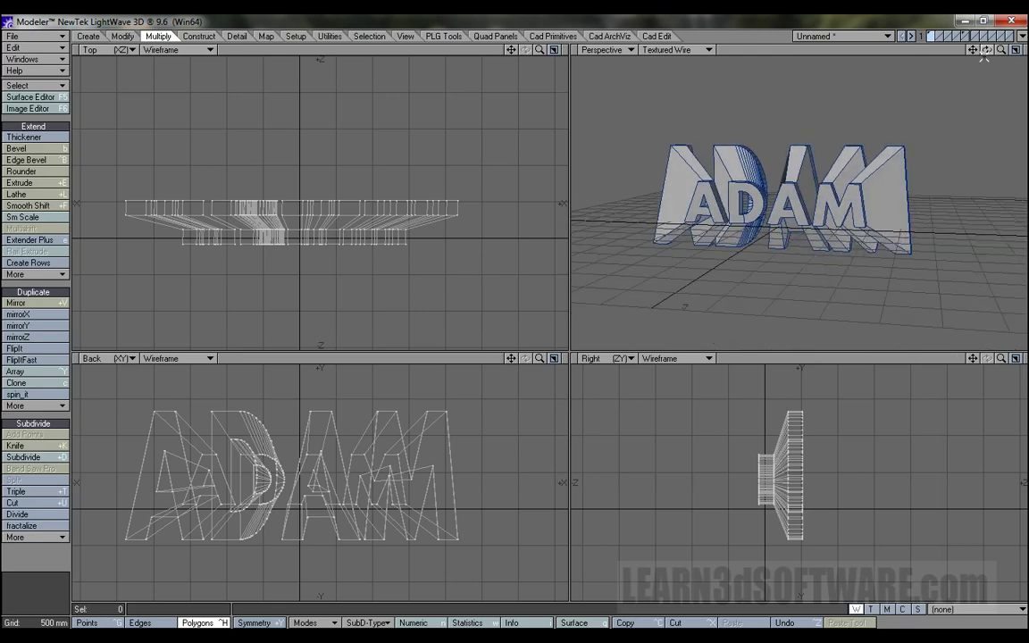
key("t")
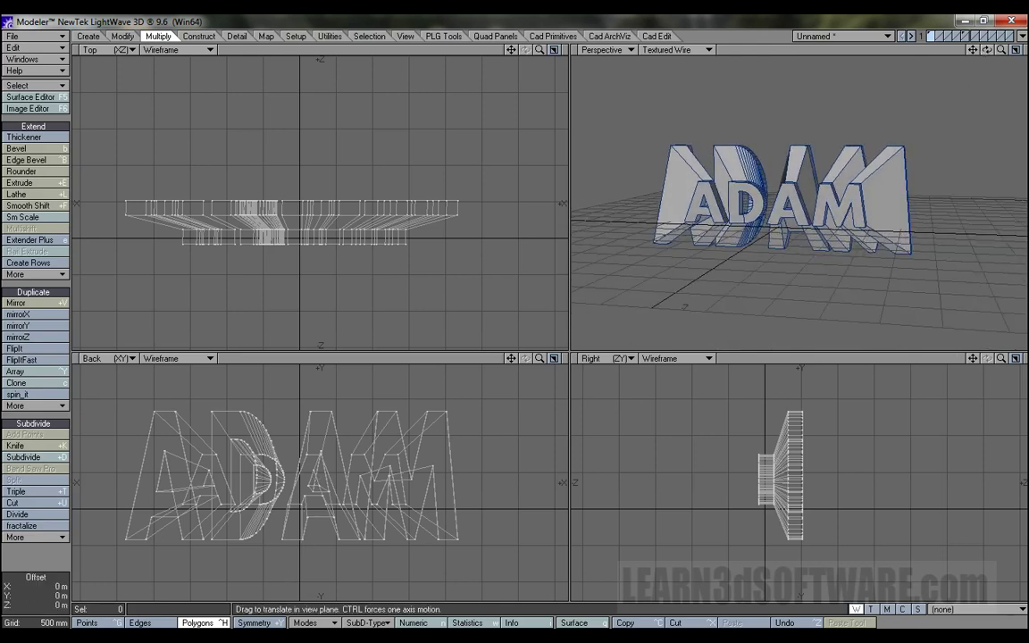
left_click_drag(283, 579, 283, 552)
left_click_drag(976, 451, 976, 447)
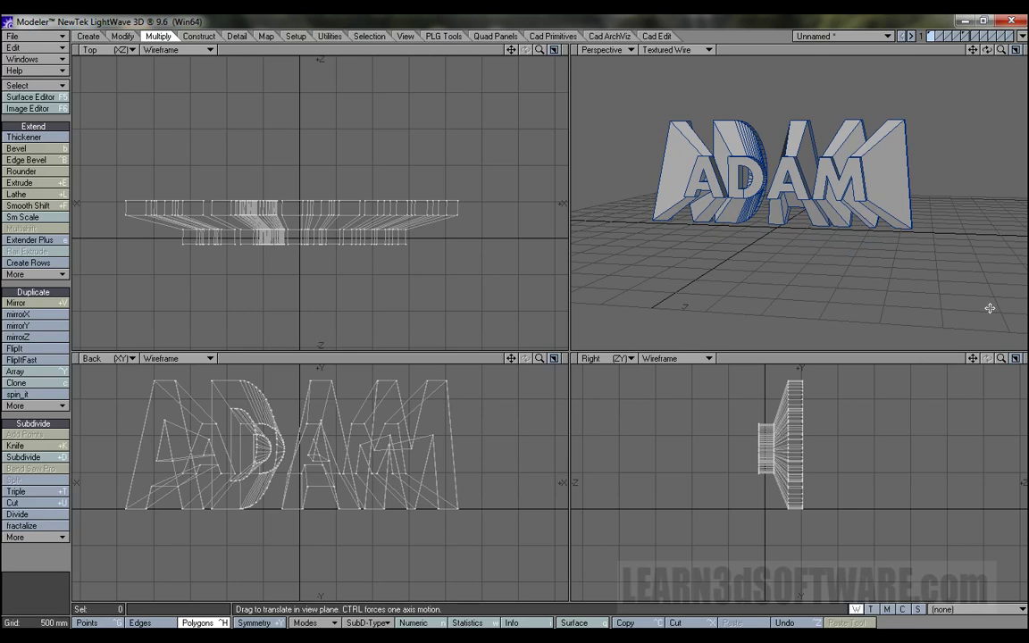
Step: Lasso-select the points ending the letters' front segment in the Right view, stretch them wider and about 153% taller in the Back view, and deselect
left_click(1017, 51)
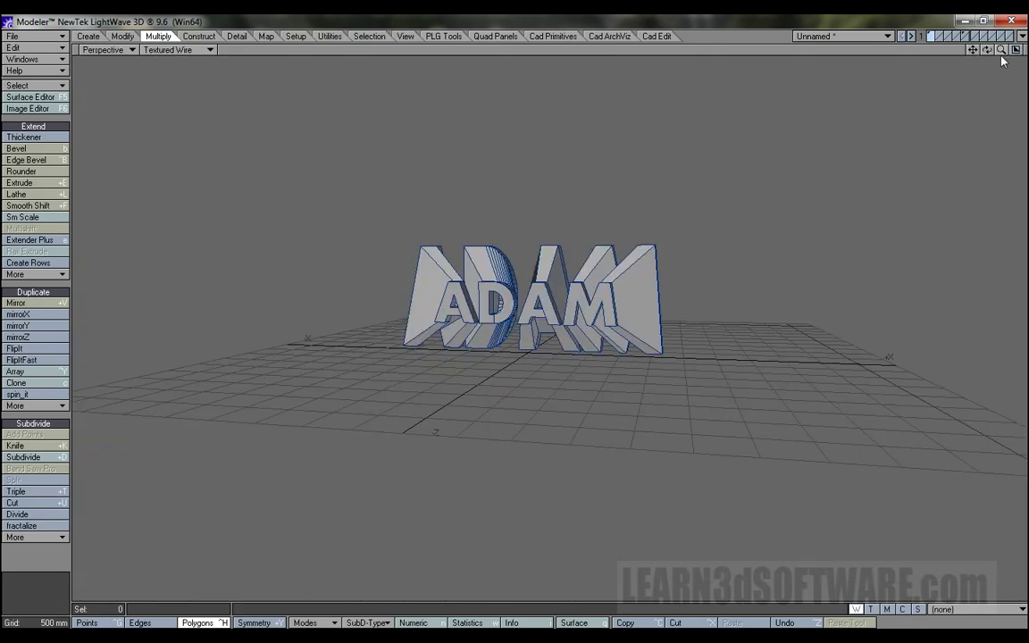
mouse_move(1001, 52)
left_mouse_down()
mouse_move(1024, 52)
mouse_move(902, 53)
mouse_move(963, 67)
mouse_move(999, 64)
mouse_move(1023, 46)
mouse_move(960, 49)
mouse_move(953, 89)
mouse_move(1001, 86)
mouse_move(986, 45)
mouse_move(963, 51)
mouse_move(987, 52)
left_mouse_up()
left_click(1015, 50)
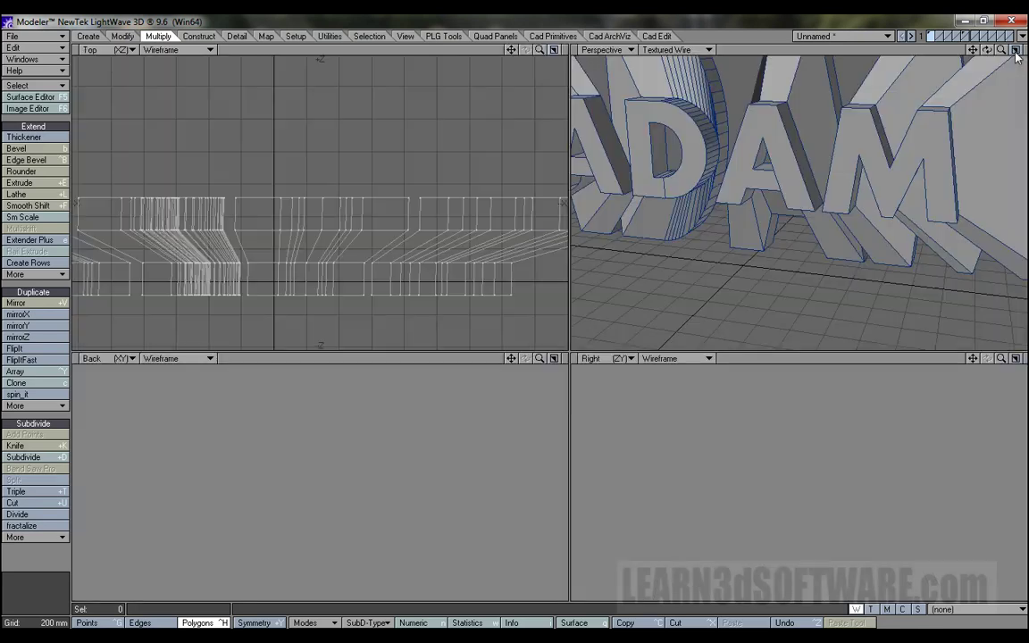
left_click_drag(974, 358, 716, 408)
key("ctrl+g")
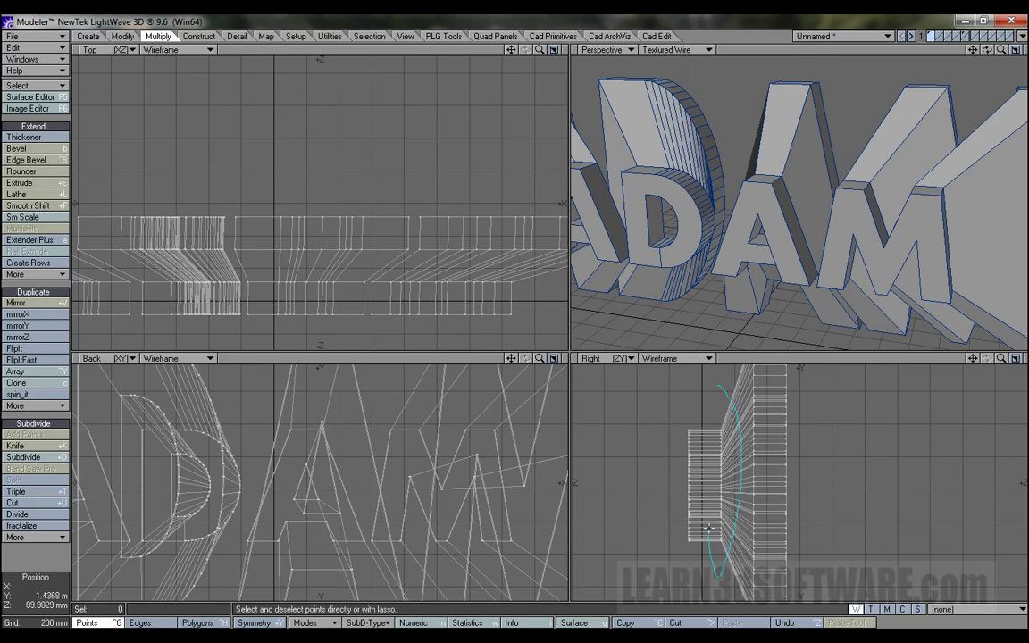
right_click_drag(730, 391, 724, 388)
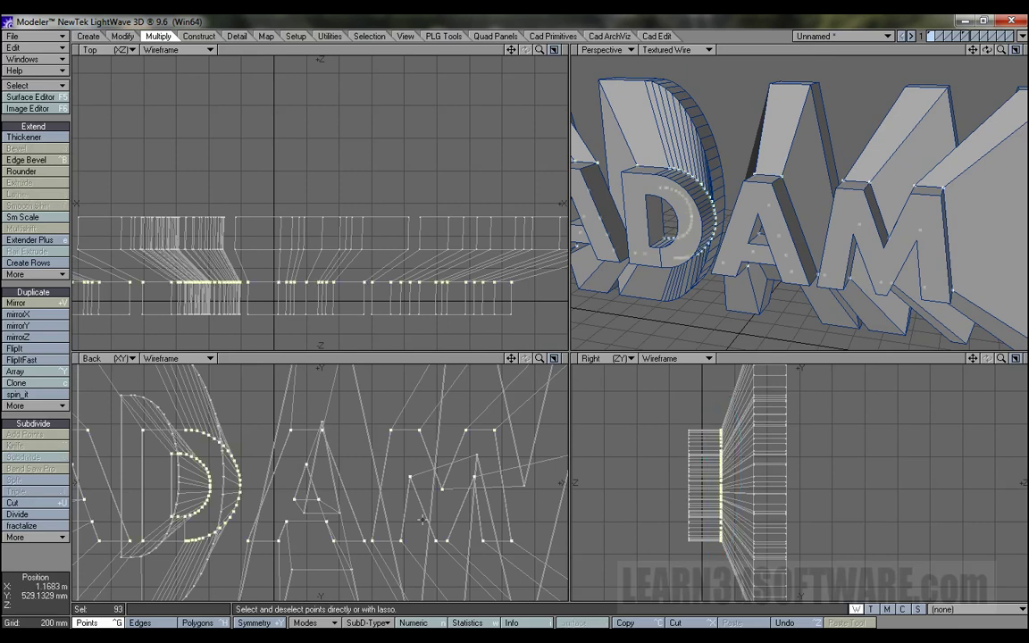
key("a")
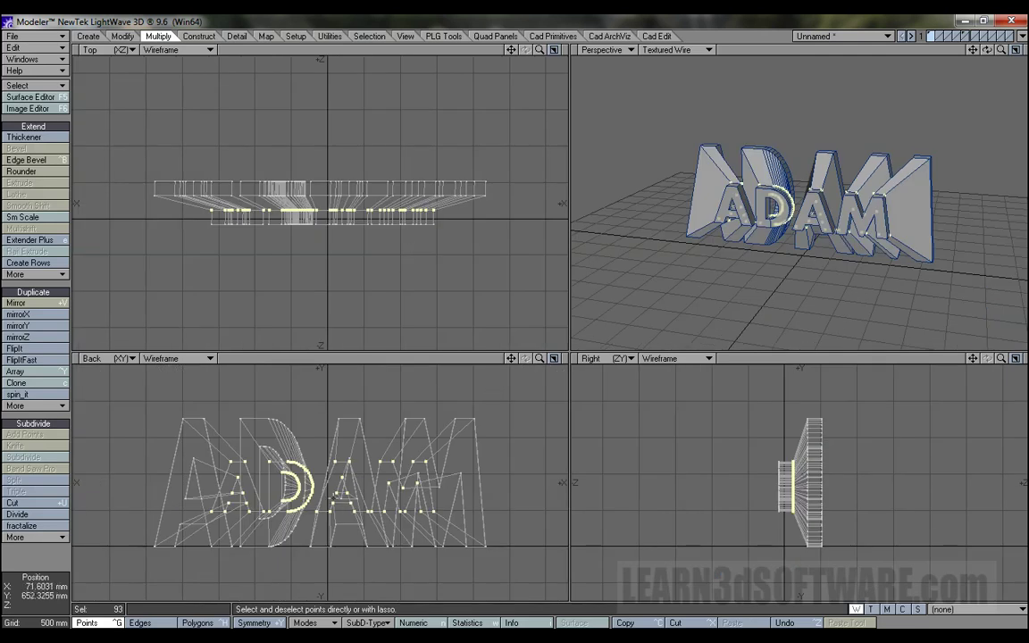
key("h")
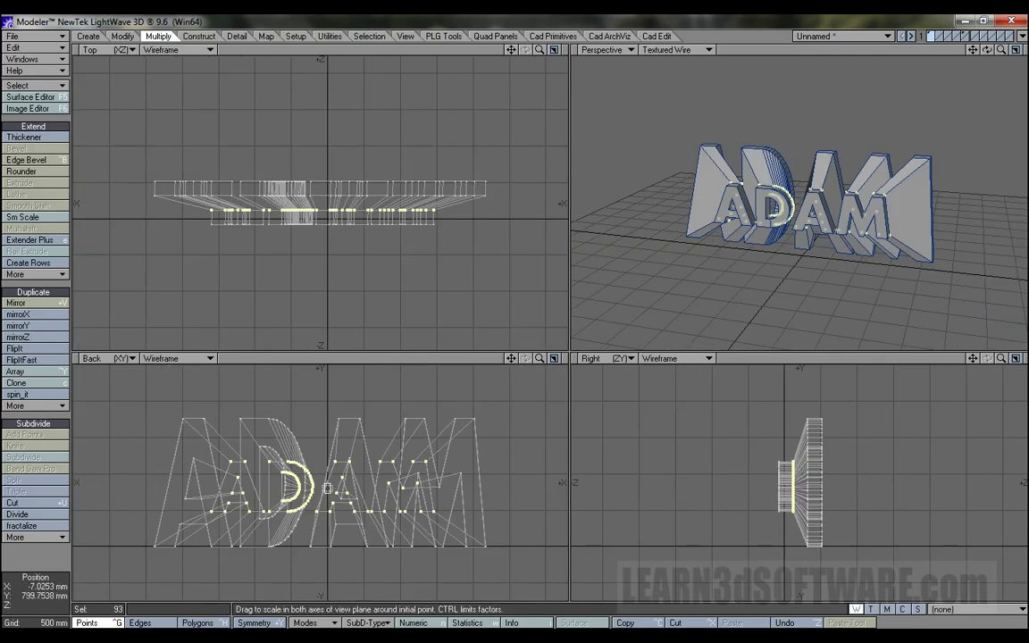
left_click_drag(327, 489, 327, 451, "ctrl")
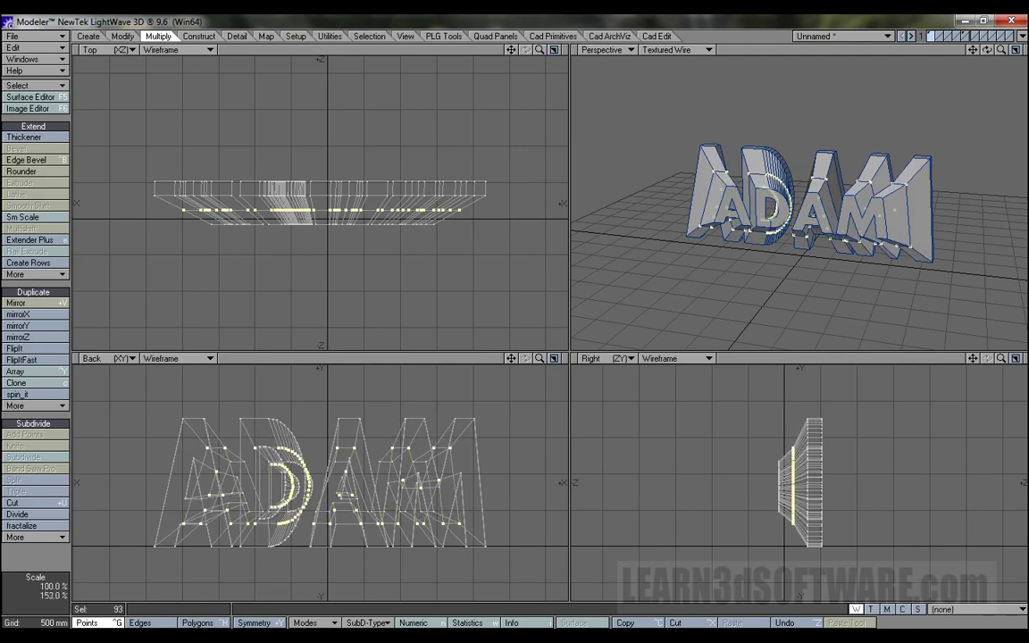
left_click(864, 48)
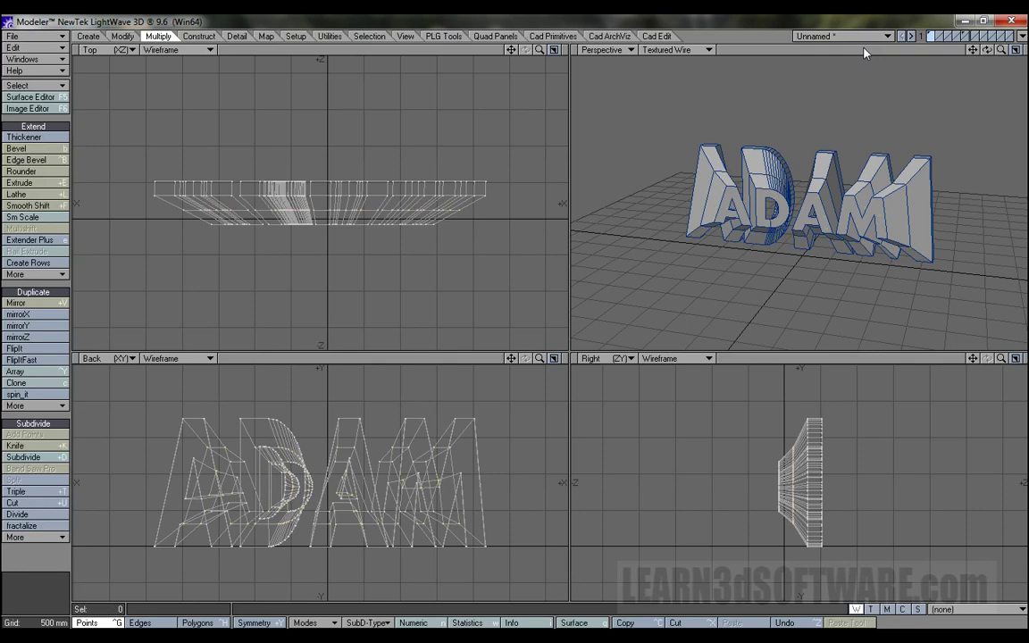
Step: Select the front-face polygons of all four letters in polygon mode and deselect them again
left_click_drag(989, 51, 997, 52)
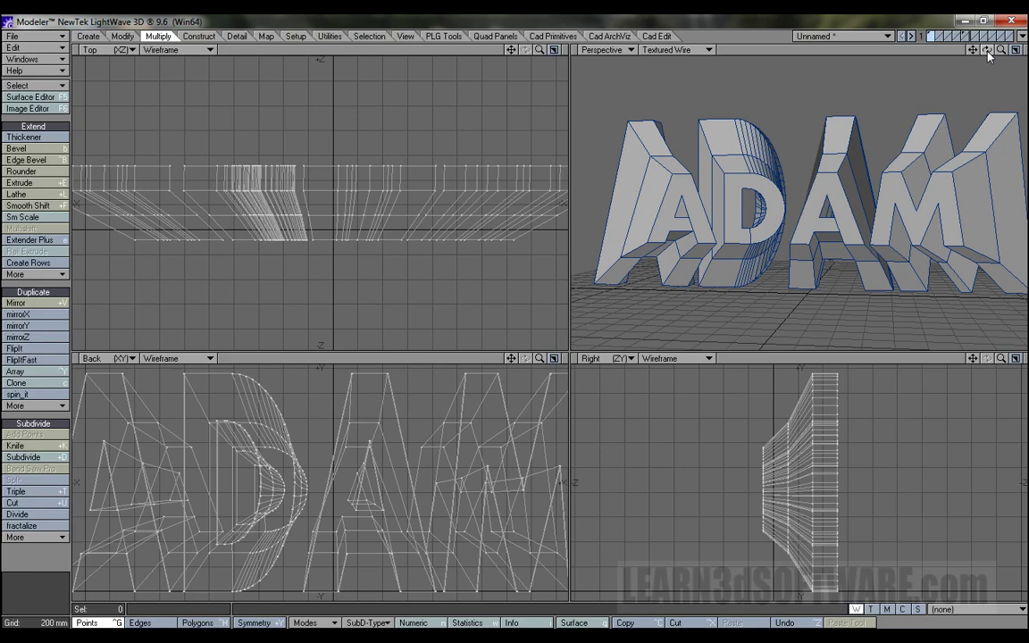
left_click_drag(1002, 51, 1006, 50)
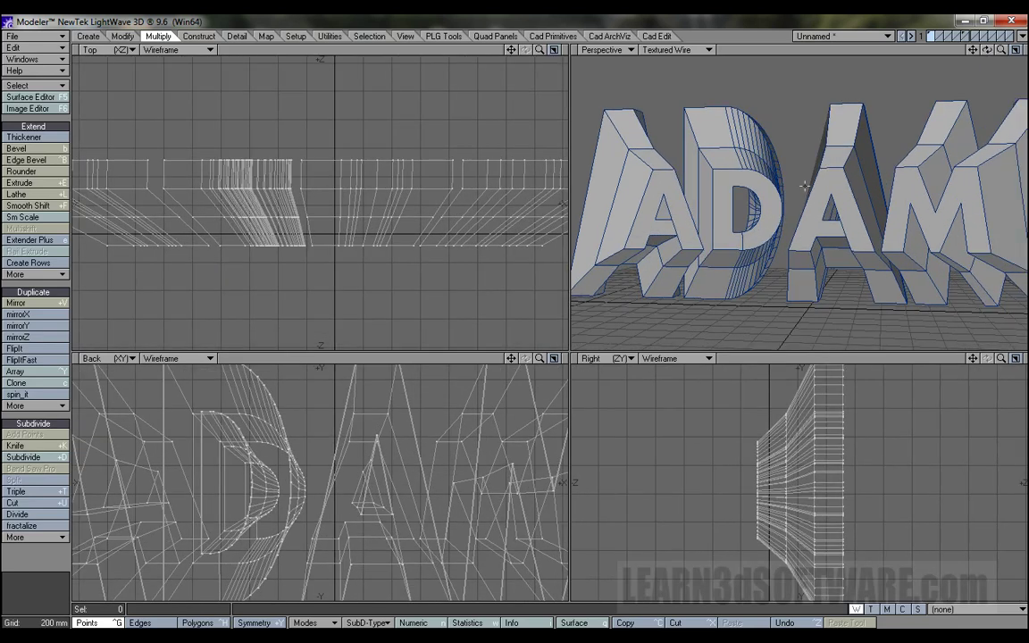
key("ctrl+h")
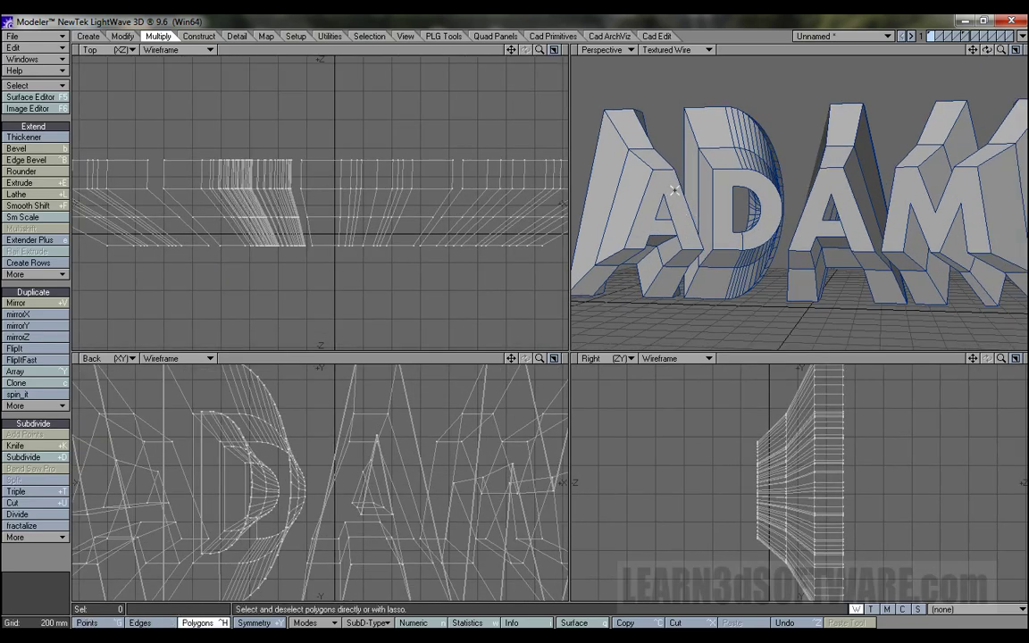
left_click(674, 194)
left_click(728, 198)
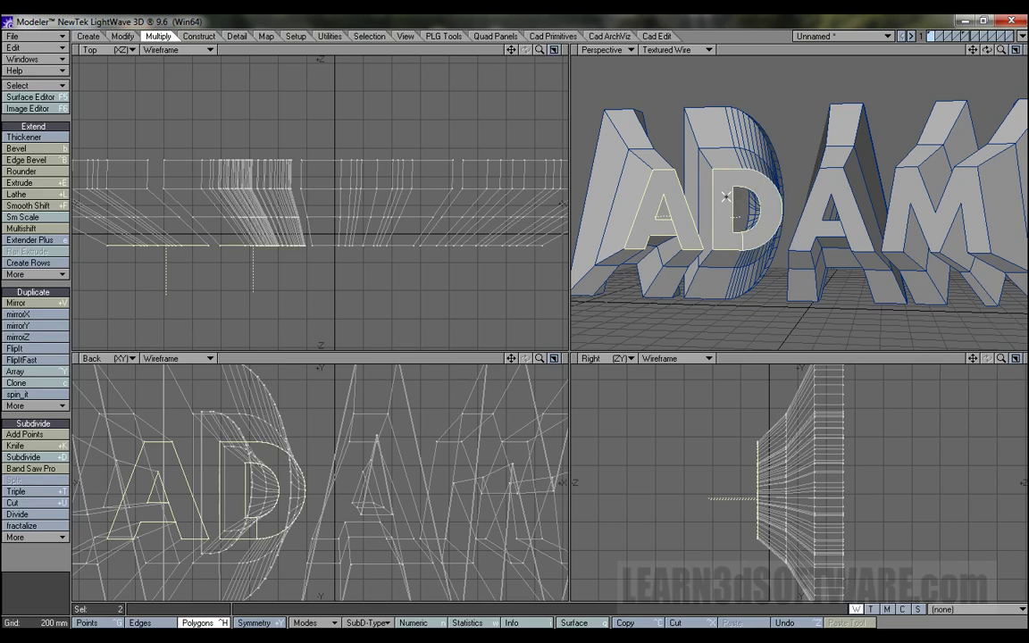
left_click(839, 188)
left_click(896, 201)
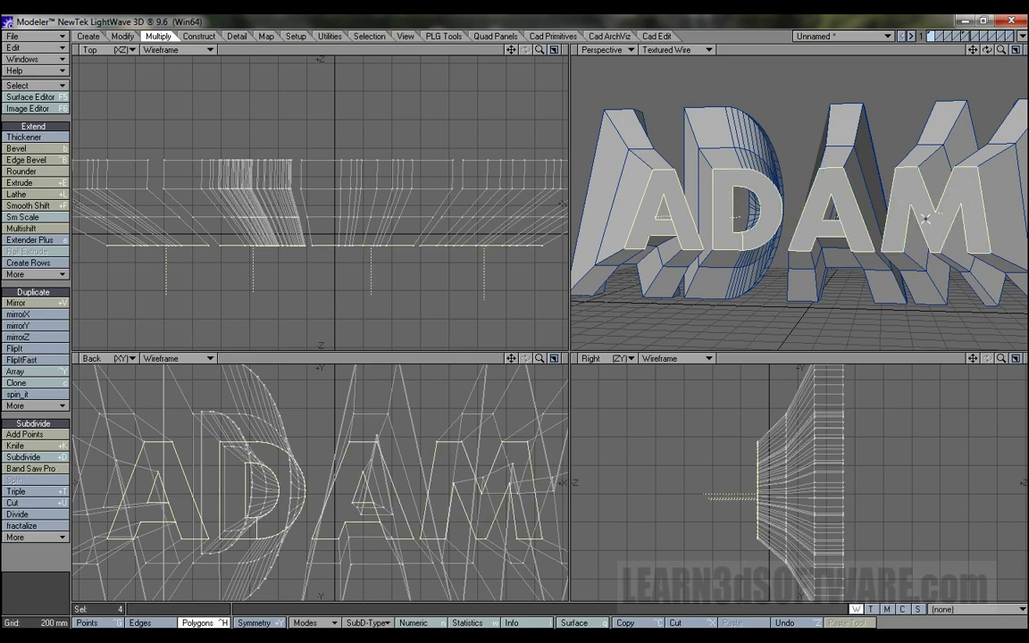
left_click(844, 180)
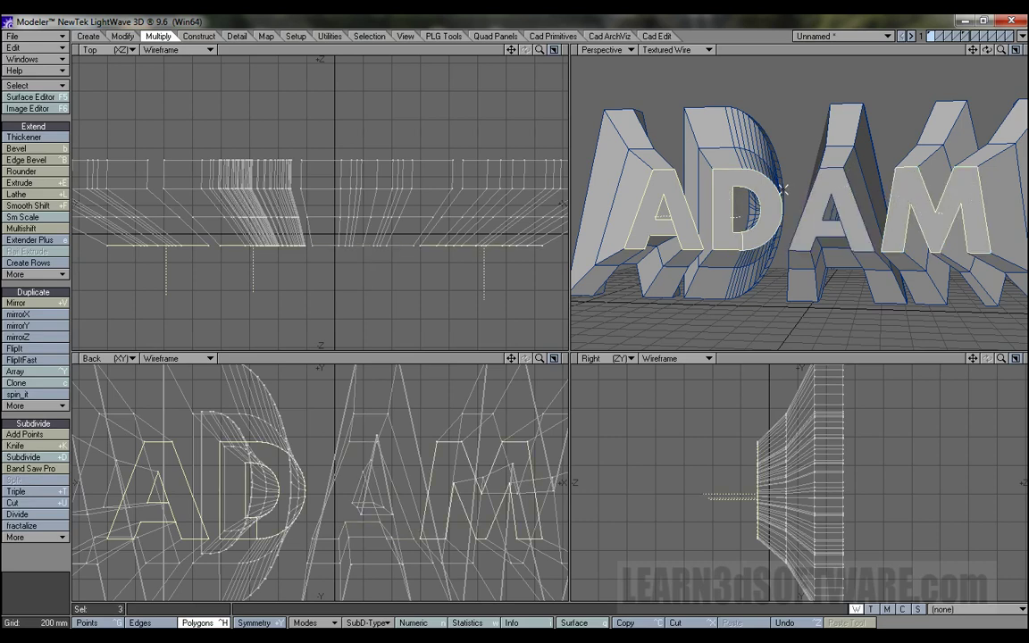
left_click(769, 194)
left_click(640, 213)
left_click(954, 207)
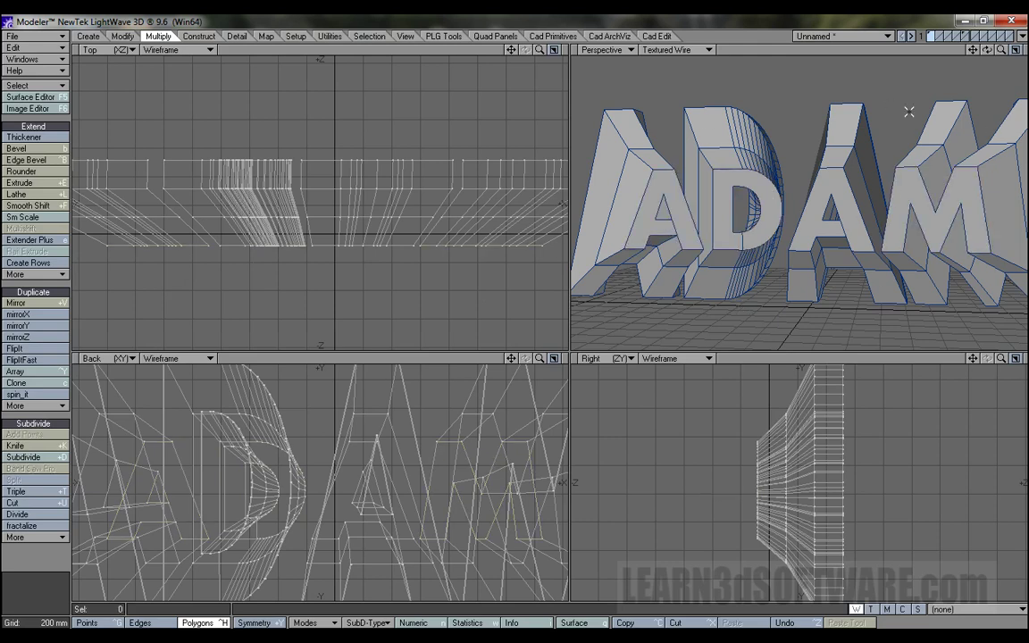
left_click_drag(1002, 52, 938, 87)
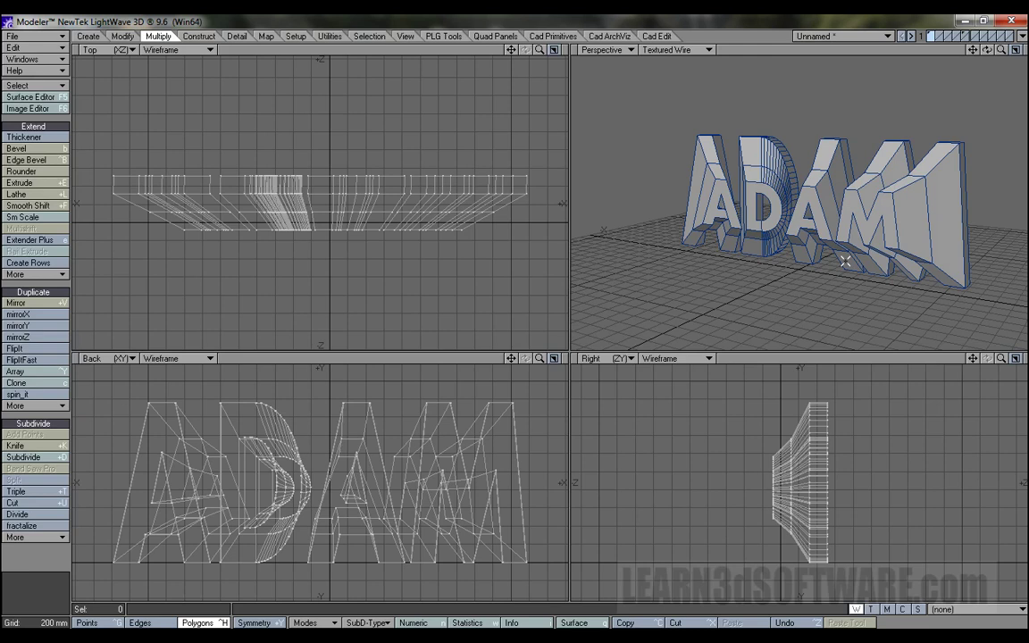
Step: Switch to an empty layer and draw a box with a roughly square base in the Top view, raising its height in the Back view
left_click(984, 37)
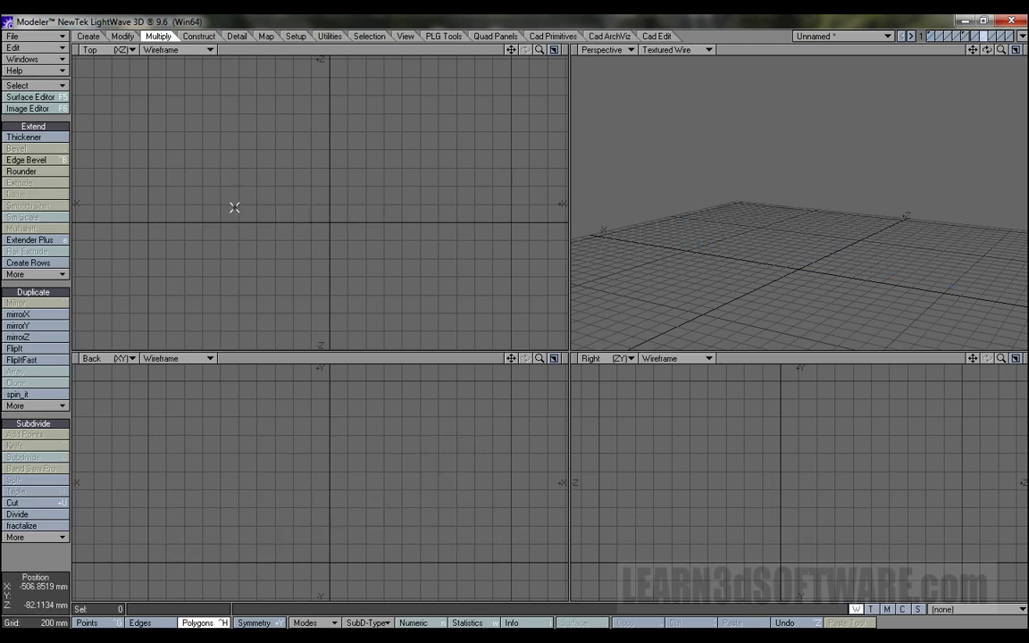
left_click(122, 37)
left_click(88, 35)
left_click(27, 137)
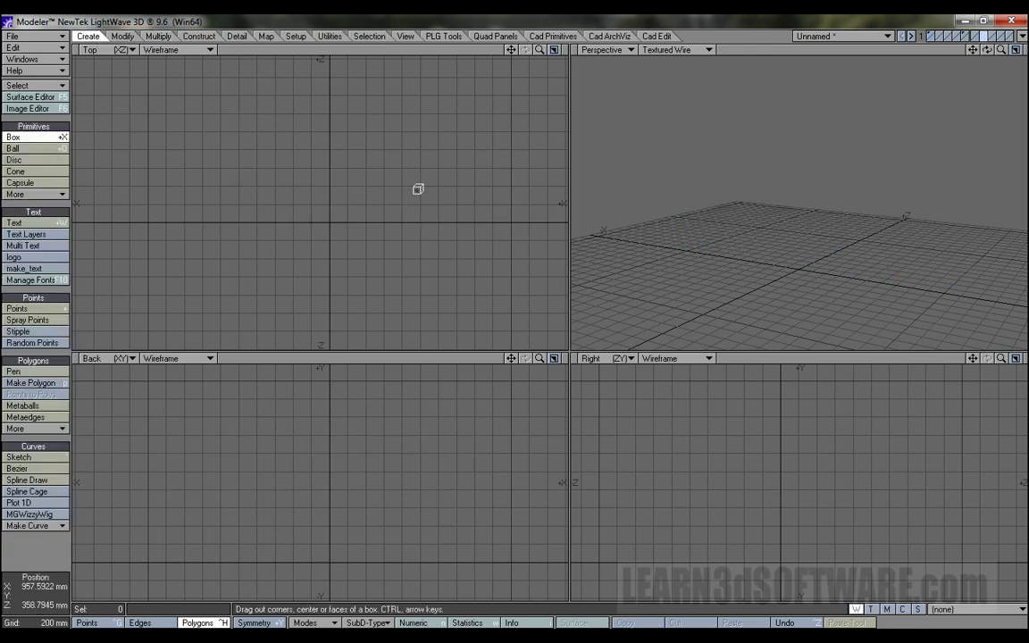
left_click_drag(262, 121, 420, 280)
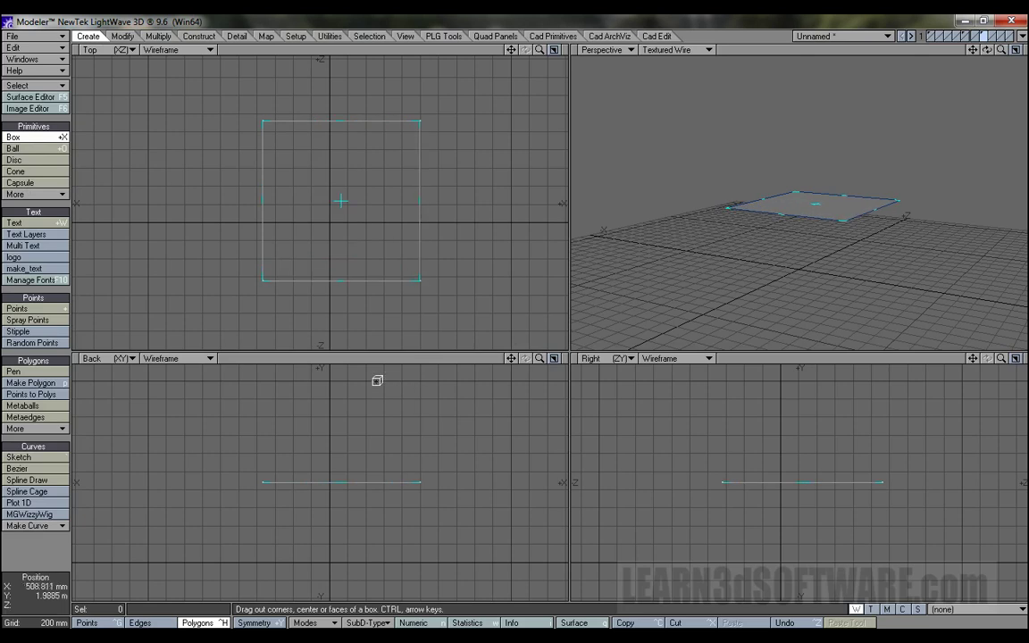
left_click_drag(379, 379, 379, 382)
key("space")
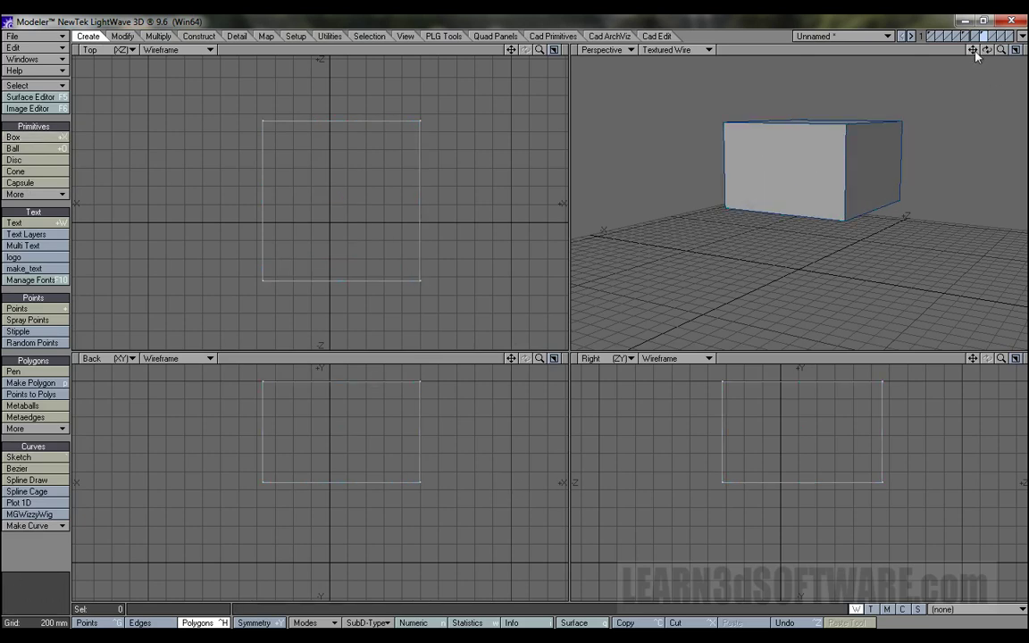
Step: Select the box's positive-X side polygon, extrude it outward along its normal toward positive X, and undo the extrusion
mouse_move(974, 51)
left_mouse_down()
mouse_move(959, 57)
mouse_move(970, 68)
left_mouse_up()
left_click(838, 214)
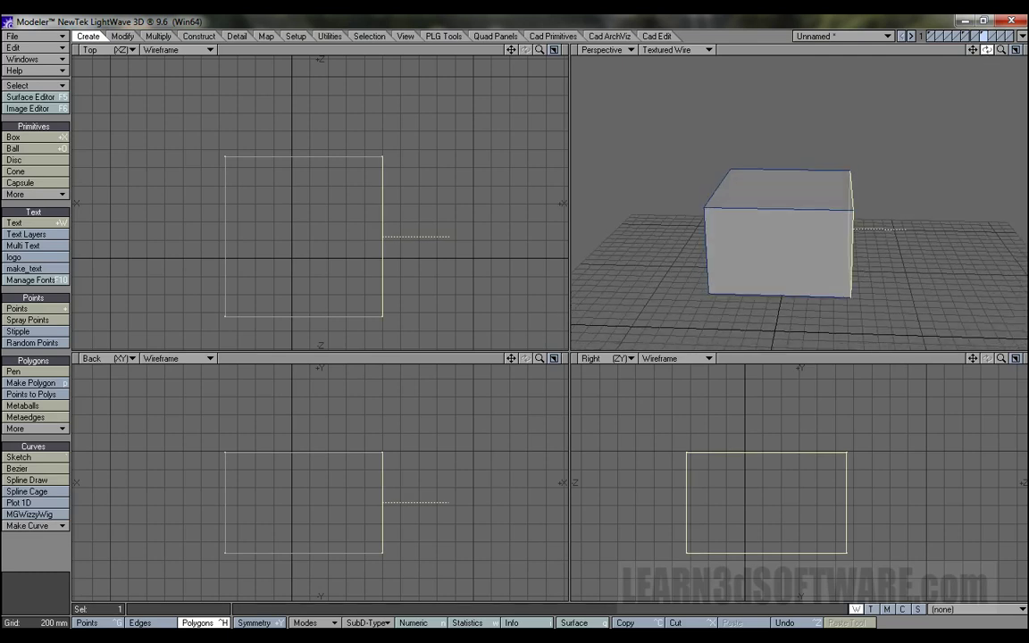
left_click(156, 37)
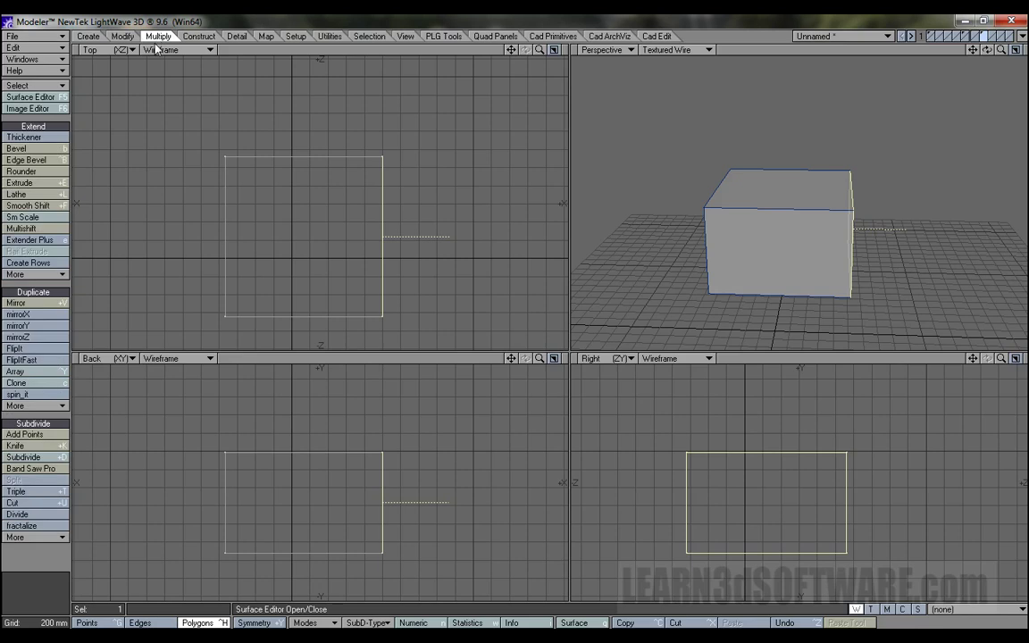
left_click(31, 184)
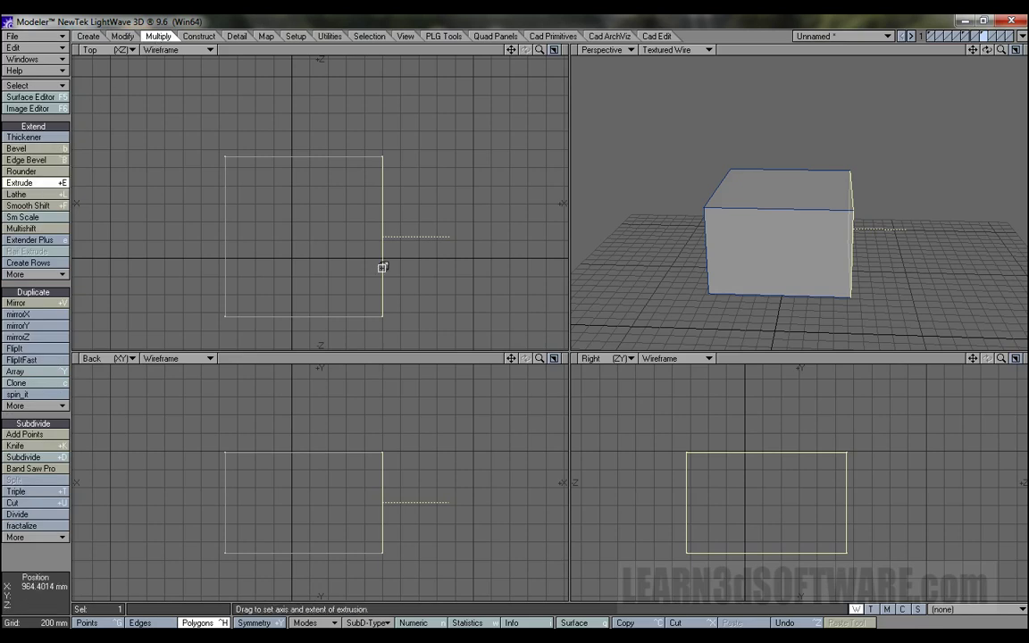
left_click_drag(404, 257, 525, 258)
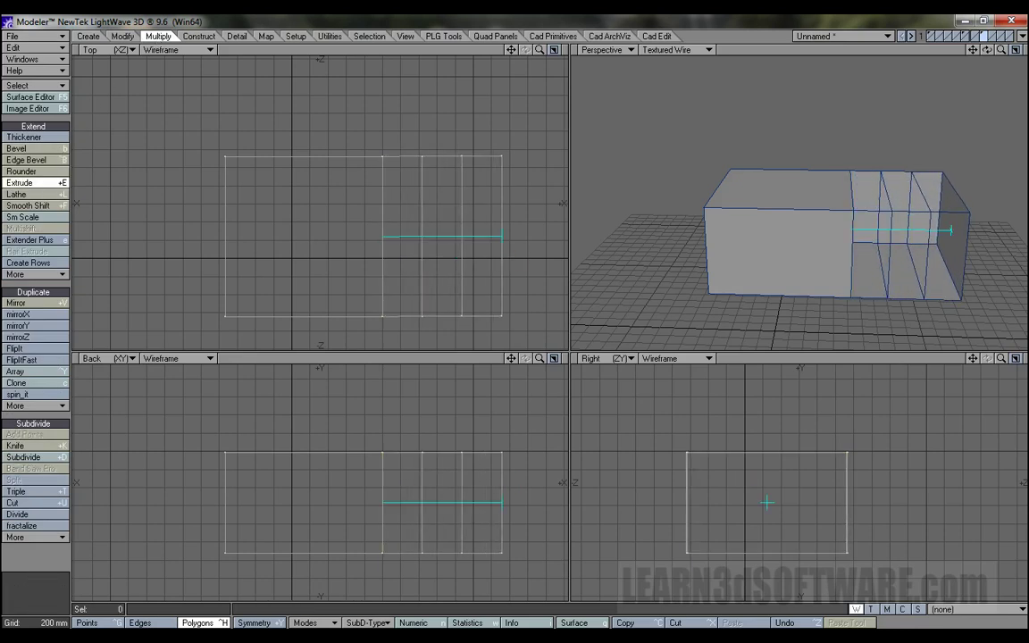
mouse_move(988, 52)
left_mouse_down()
mouse_move(949, 53)
mouse_move(983, 79)
mouse_move(987, 66)
left_mouse_up()
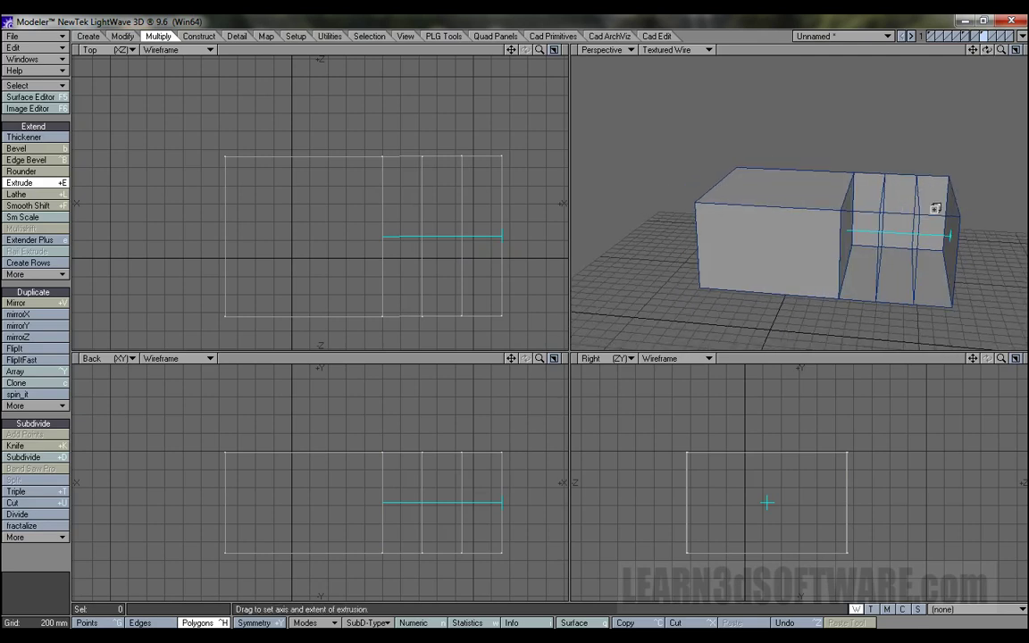
key("u")
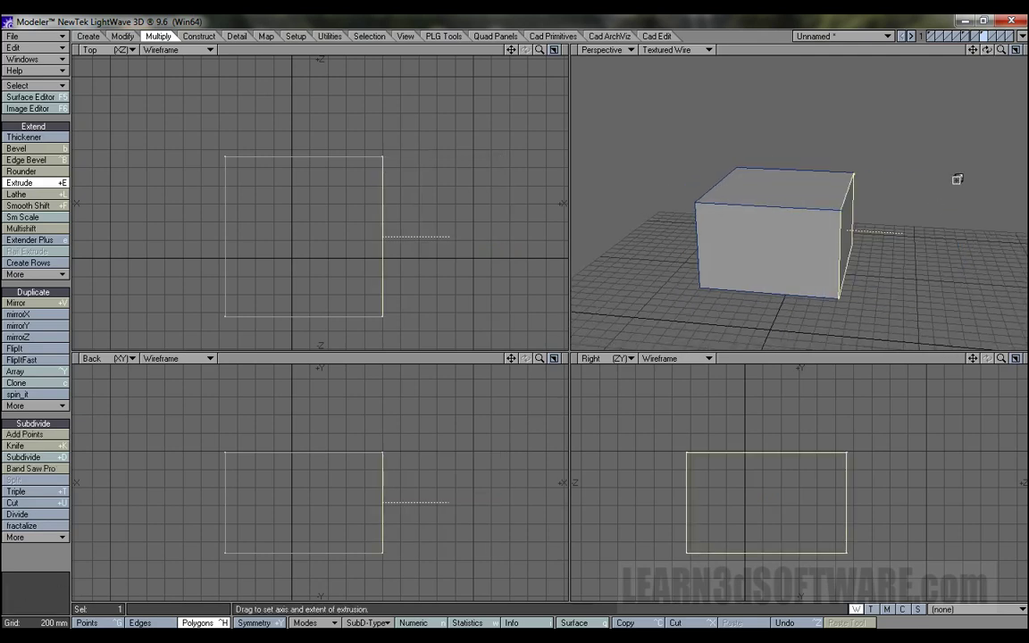
Step: Flip the selected side polygon's normal inward and extrude it toward positive X, against its normal, undoing and repeating the extrusion once
left_click_drag(988, 51, 907, 210)
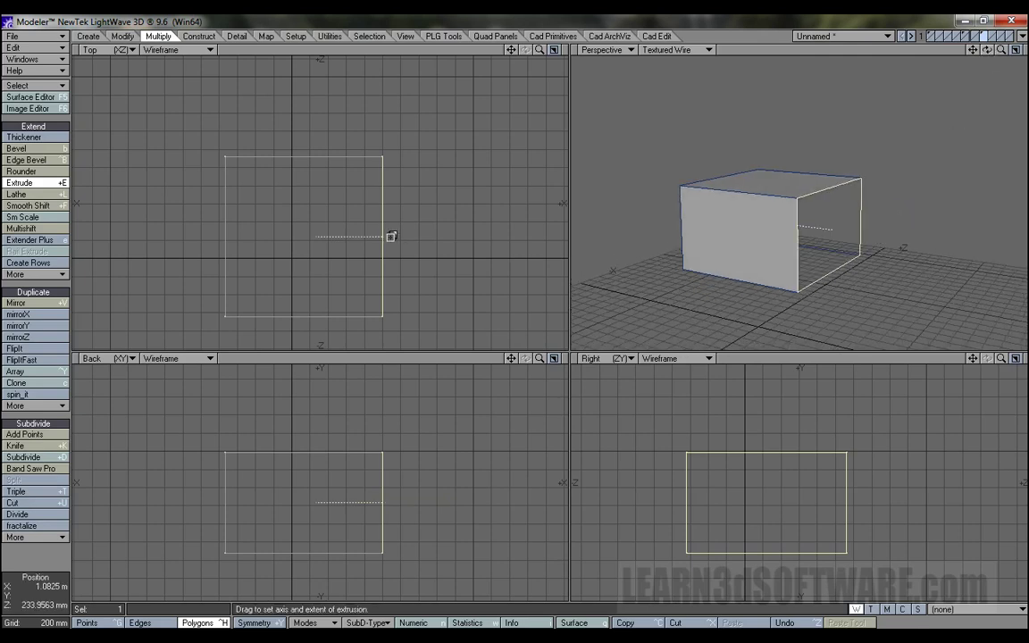
left_click_drag(390, 237, 526, 236)
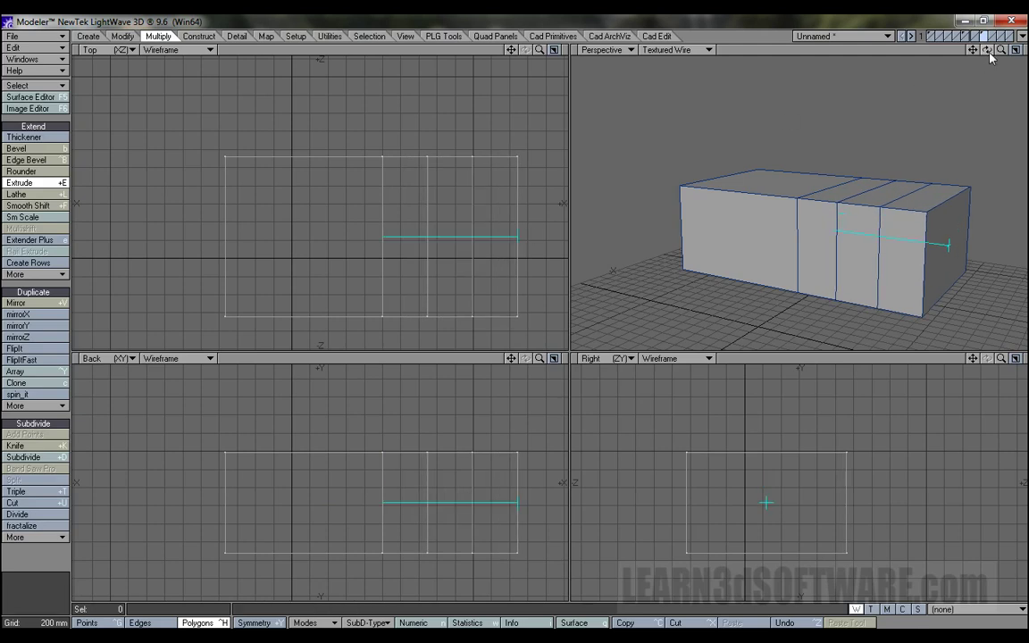
left_click_drag(988, 51, 835, 152)
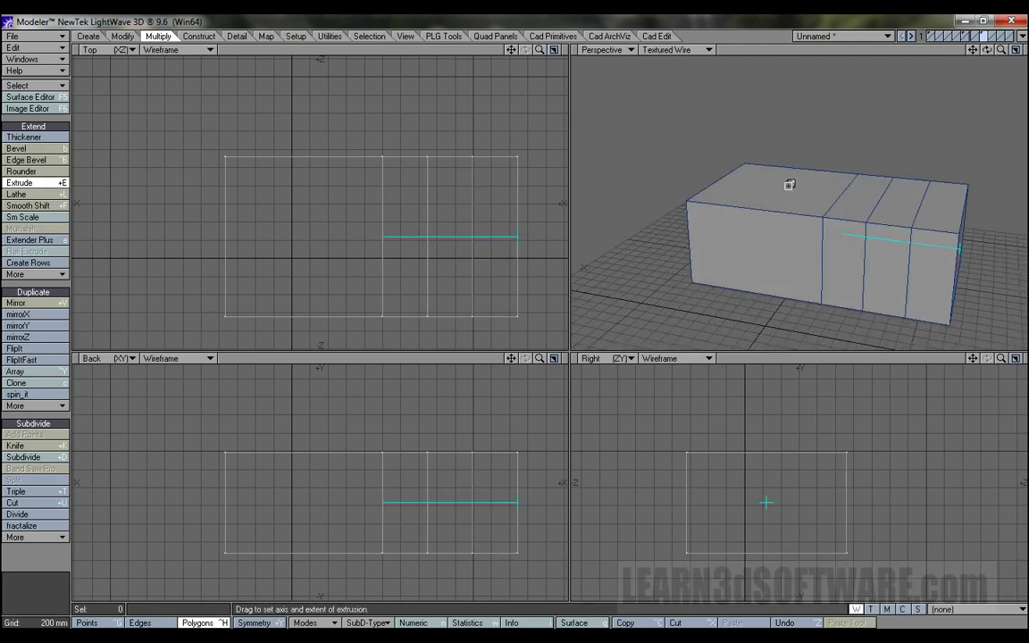
key("u")
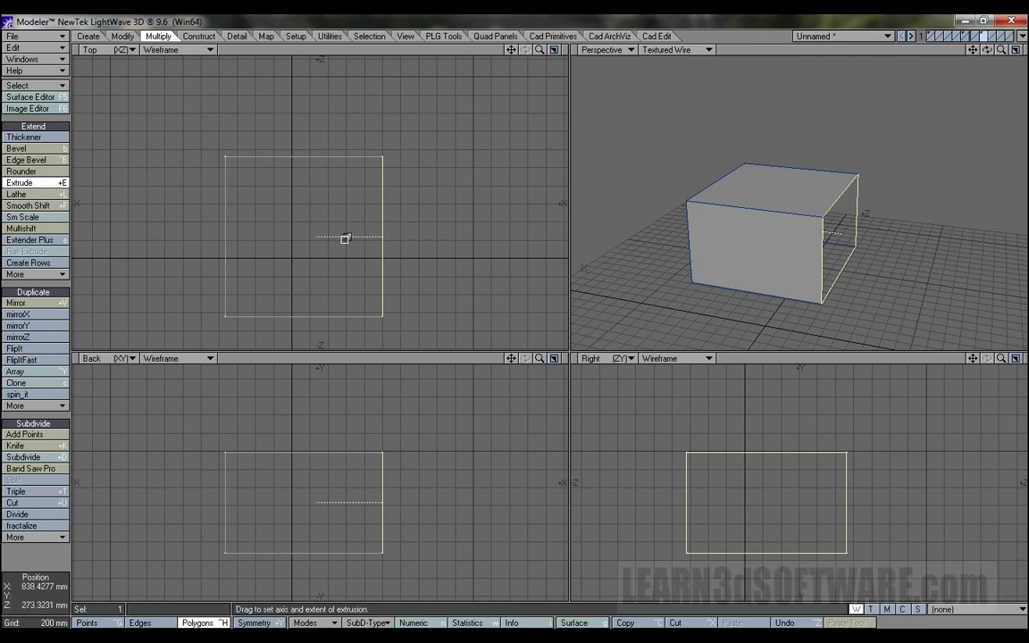
left_click_drag(381, 239, 502, 240)
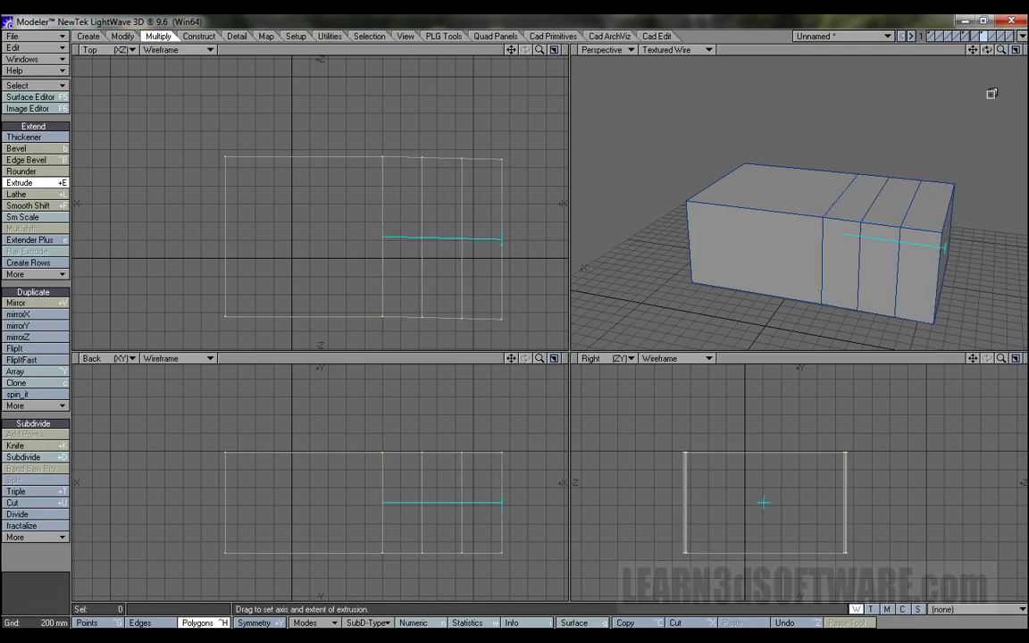
left_click_drag(988, 51, 949, 111)
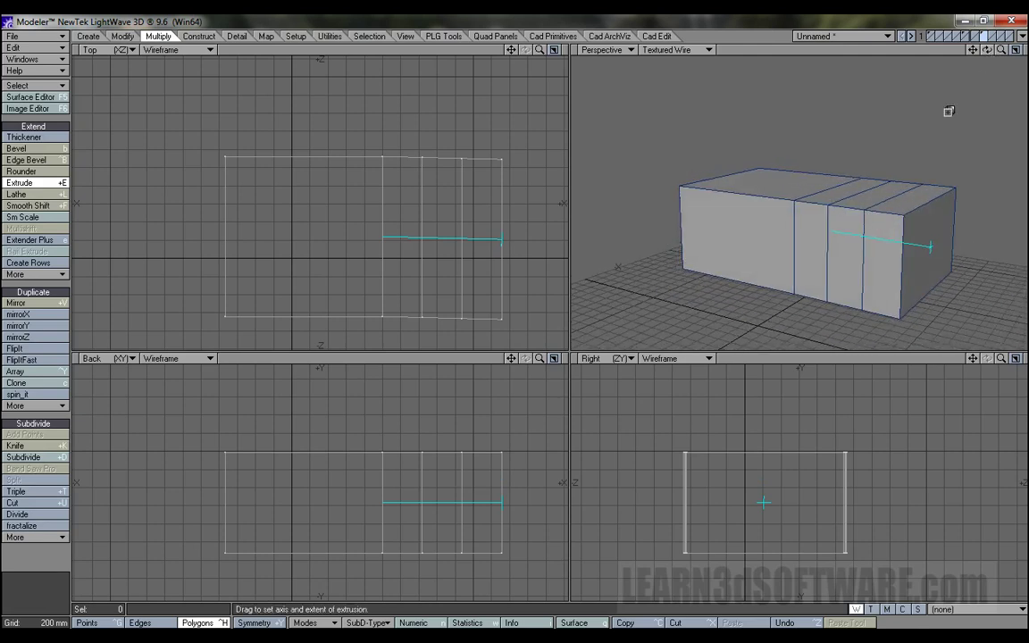
Step: Finish the extrusion, lasso-select the interior polygon where the extruded section meets the original box, inspect it in the Perspective view, and deselect it
key("space")
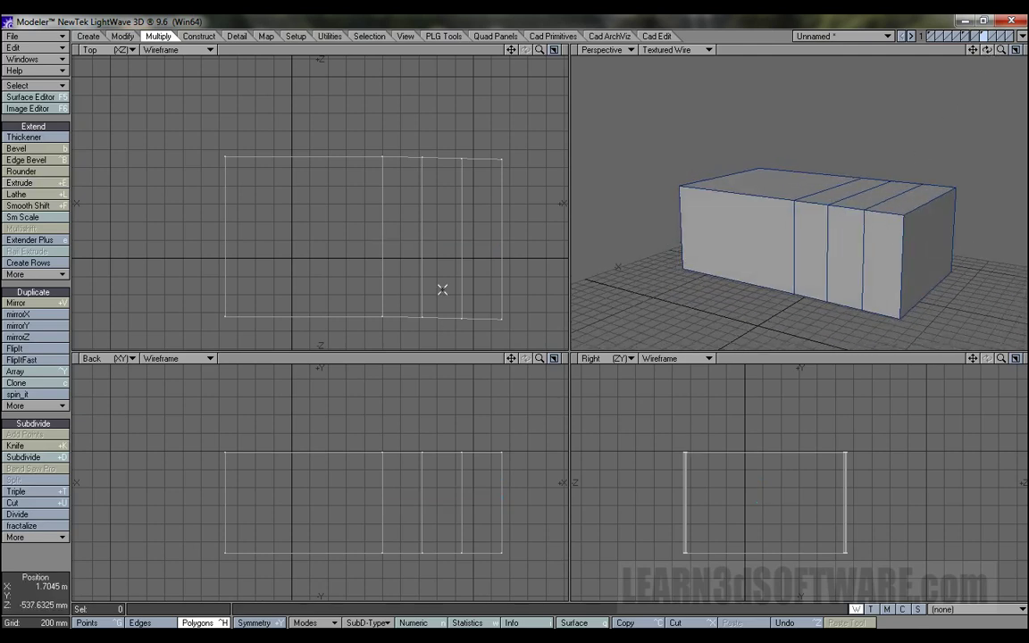
key("ctrl+g")
key("ctrl+h")
right_click_drag(387, 111, 399, 141)
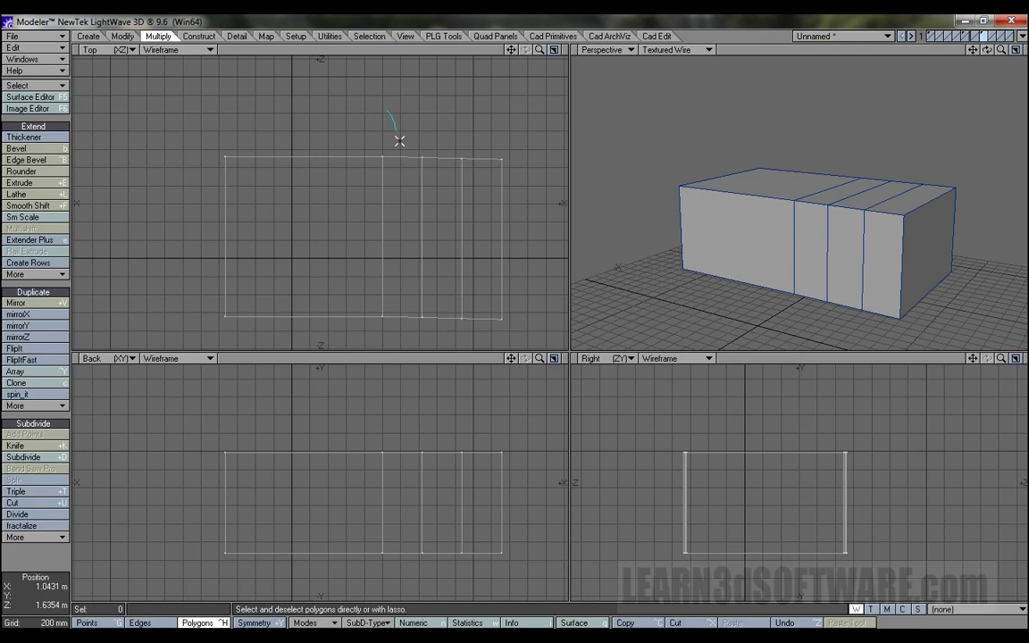
mouse_move(400, 306)
right_mouse_down()
mouse_move(335, 168)
mouse_move(424, 103)
right_mouse_up()
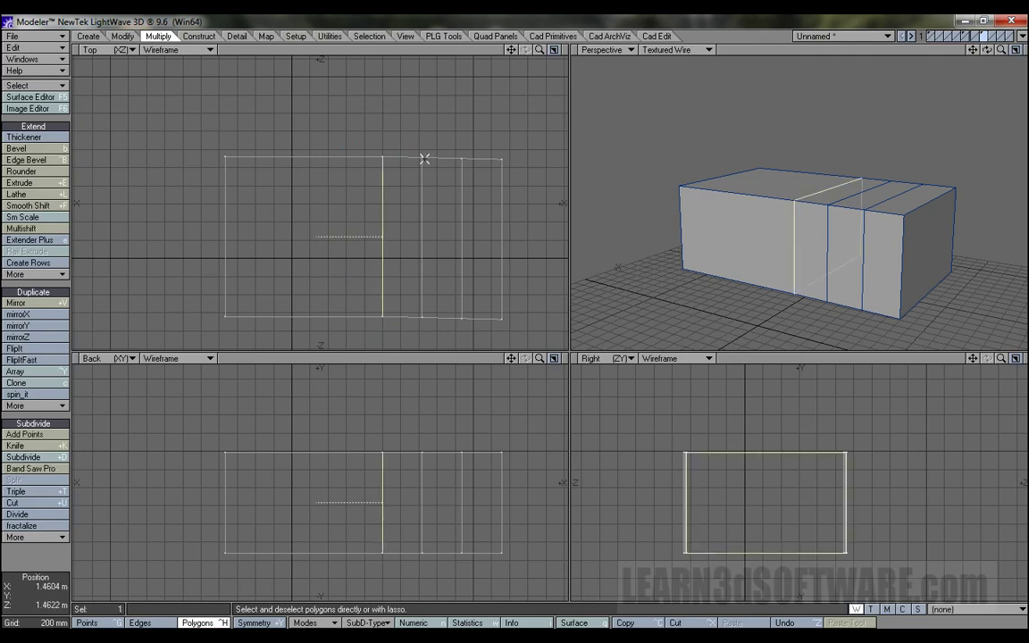
mouse_move(987, 50)
left_mouse_down()
mouse_move(796, 57)
mouse_move(751, 44)
mouse_move(988, 56)
left_mouse_up()
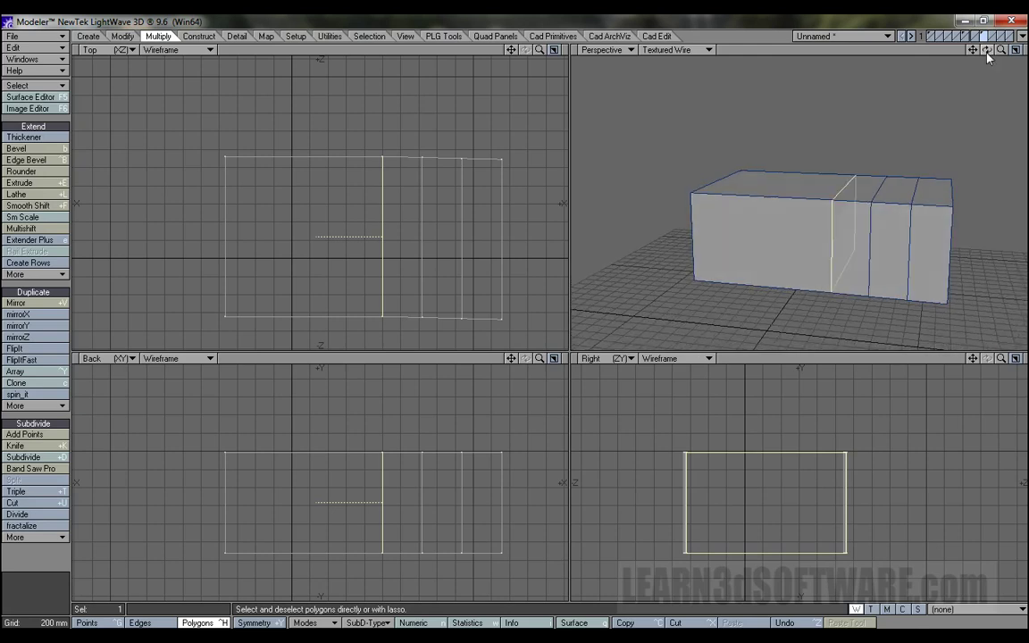
left_click(730, 325)
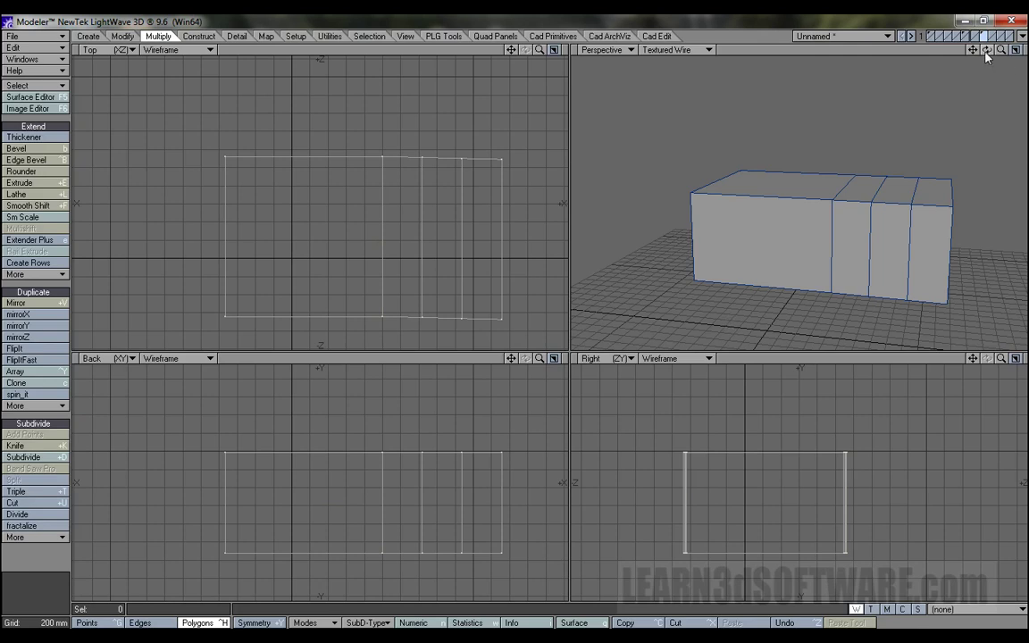
Step: Lasso around the two dividing lines farther along the extruded section in the Top view to check for interior polygons
left_click_drag(985, 51, 983, 43)
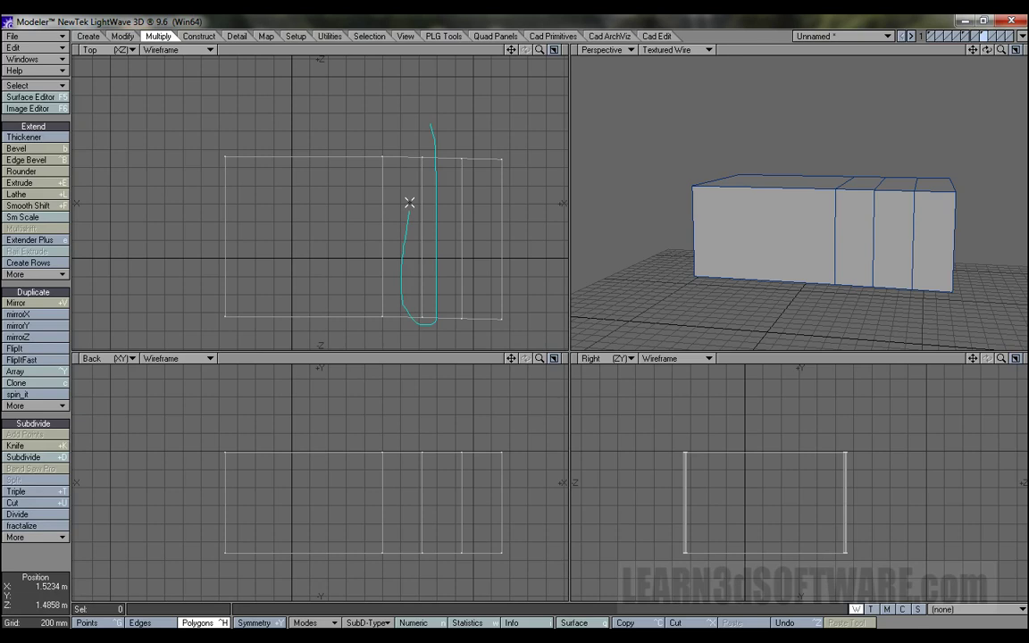
right_click_drag(457, 121, 463, 132)
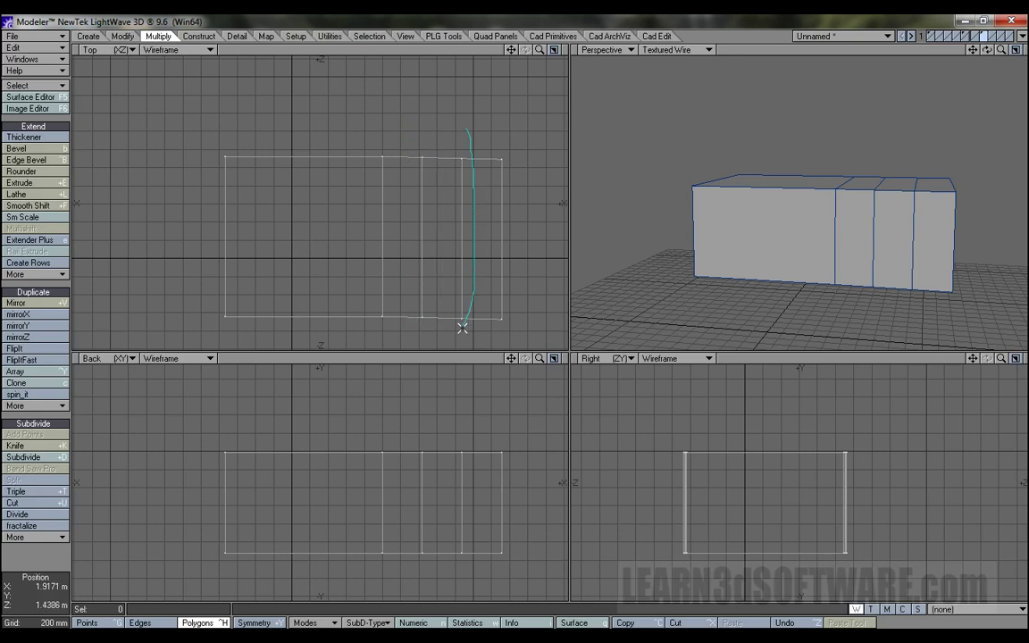
mouse_move(462, 328)
right_mouse_down()
mouse_move(453, 177)
mouse_move(463, 136)
right_mouse_up()
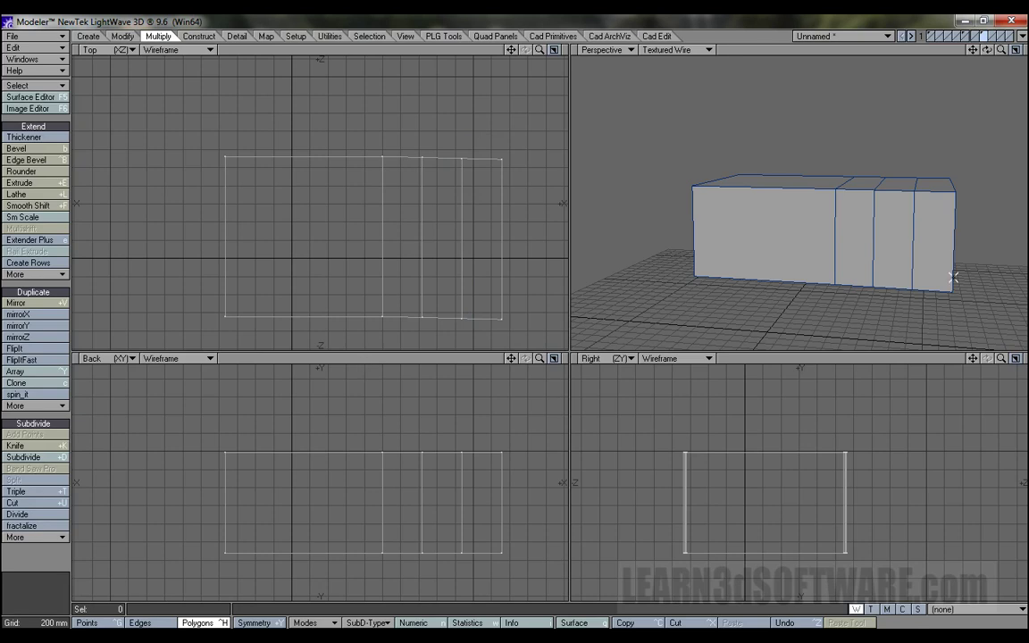
Step: Reselect the interior polygon at the original box's end to examine its normal direction, clear the selection, and view the box from above
key("ctrl+z")
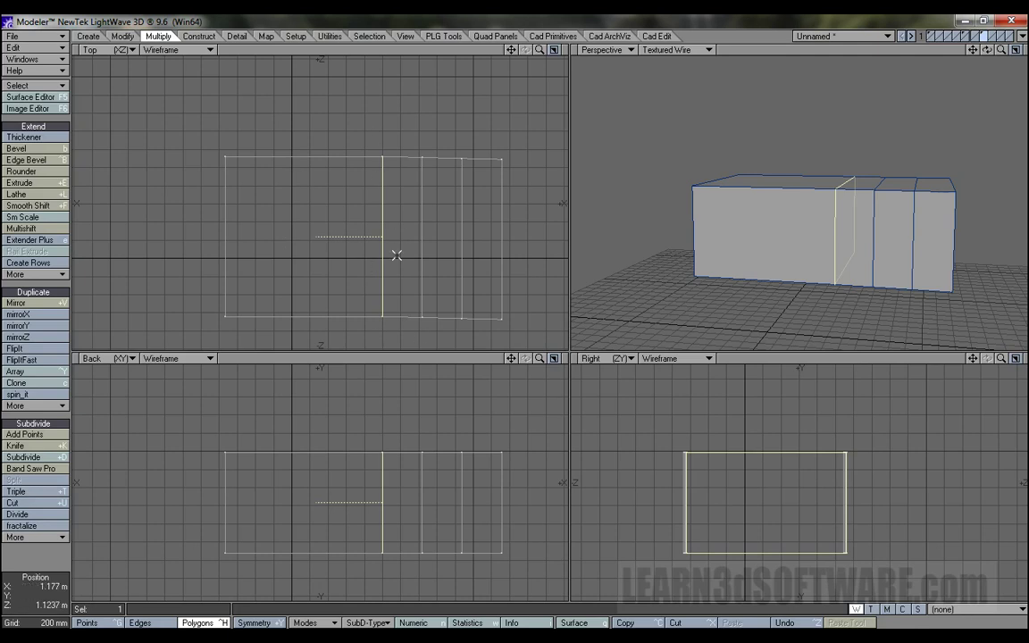
key("slash")
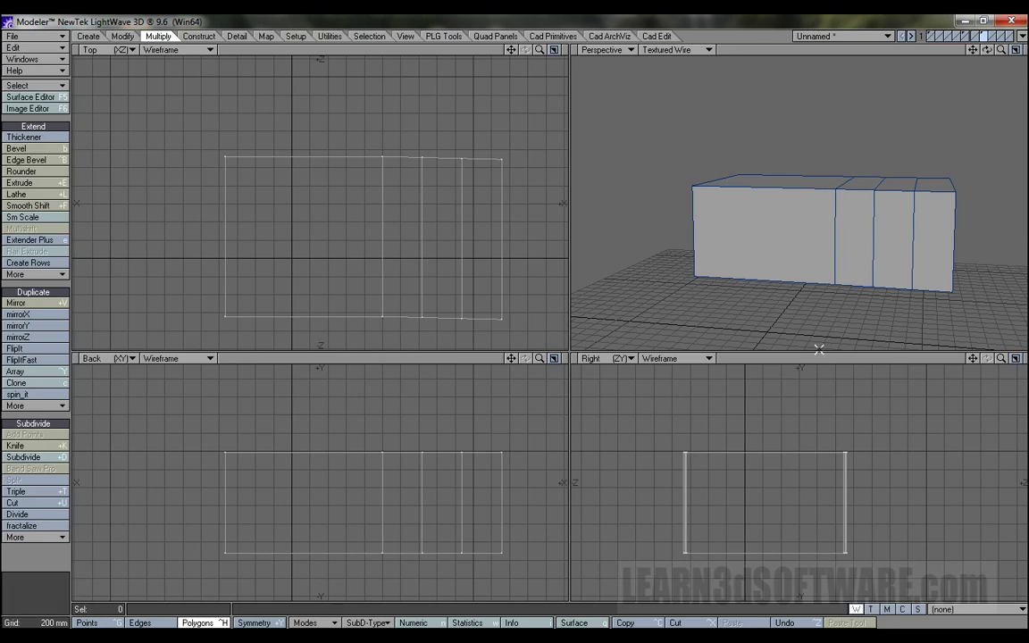
left_click_drag(987, 50, 828, 209)
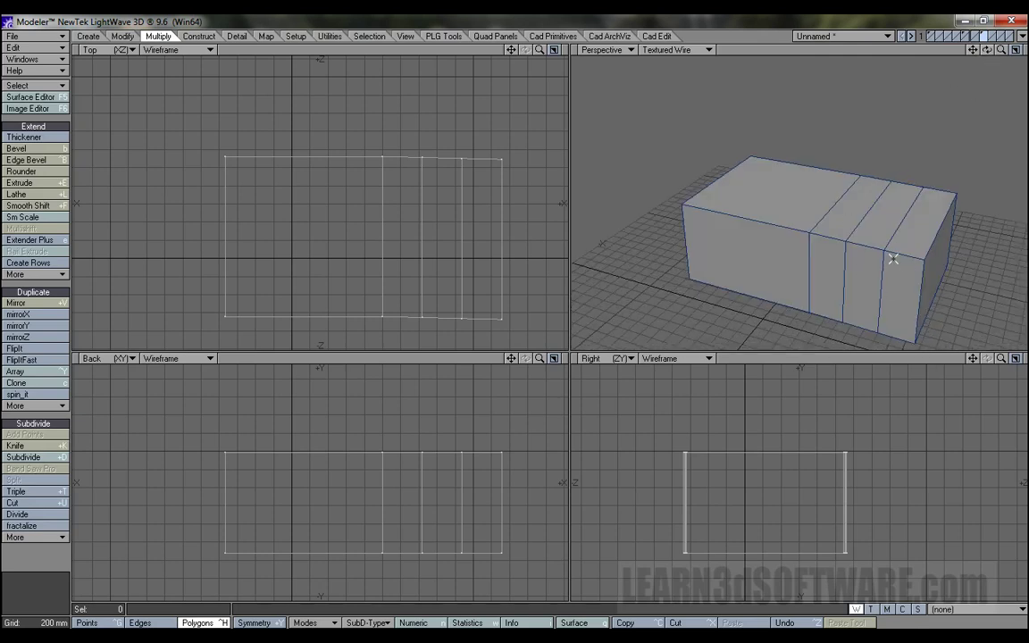